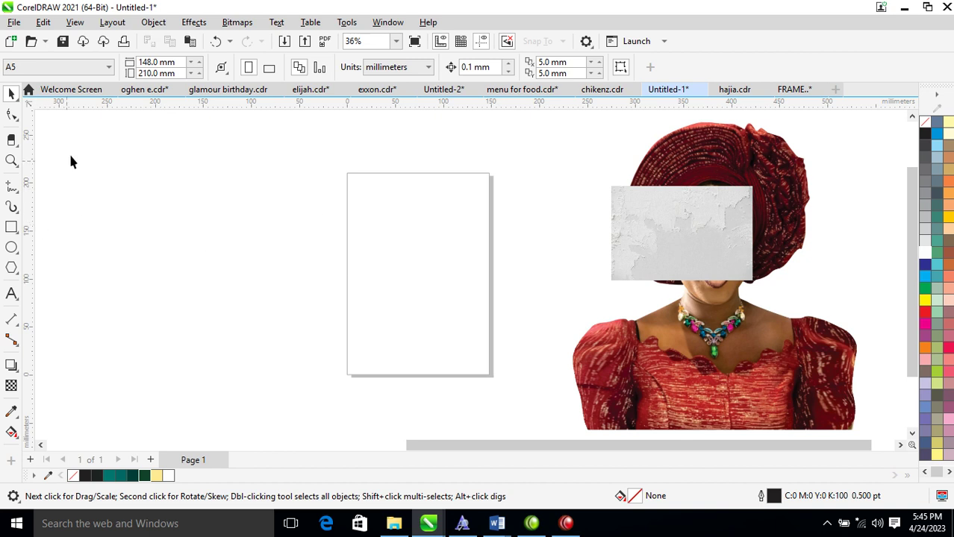
# Keep the A5 page size and draw a 145.6 × 206.8 mm rectangle covering the page
pyautogui.click(104, 67)
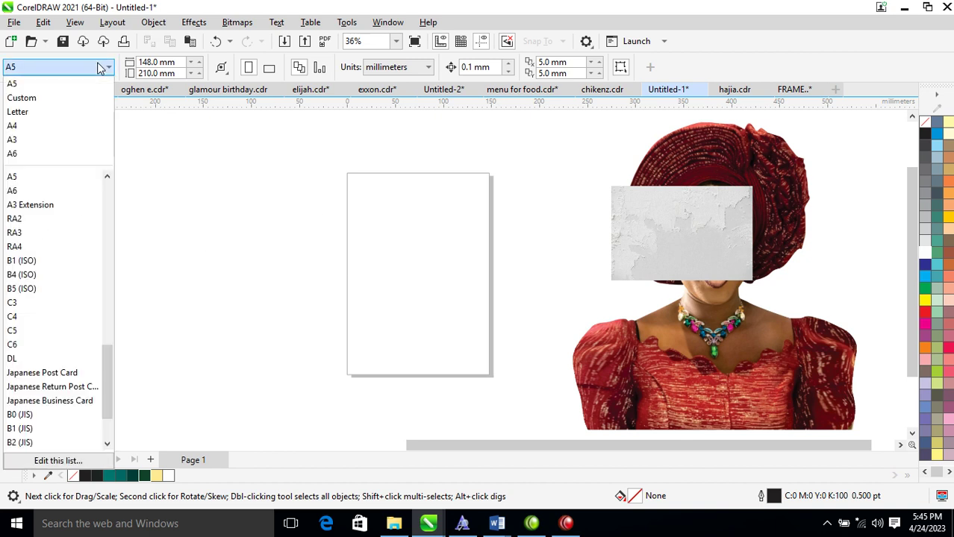
pyautogui.click(23, 84)
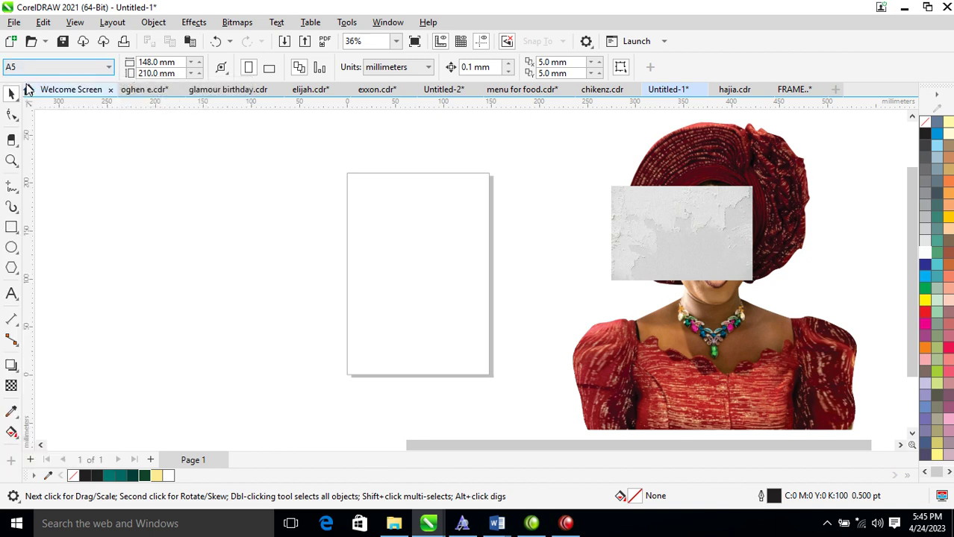
pyautogui.click(11, 227)
pyautogui.moveTo(348, 173); pyautogui.dragTo(489, 373)
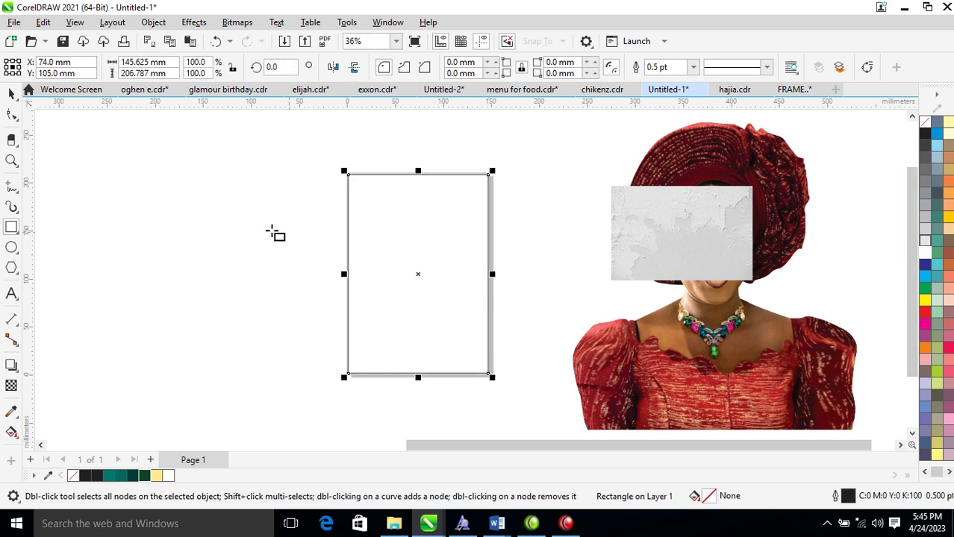
# Fill the page rectangle with the dark maroon sampled from the dress
pyautogui.click(11, 413)
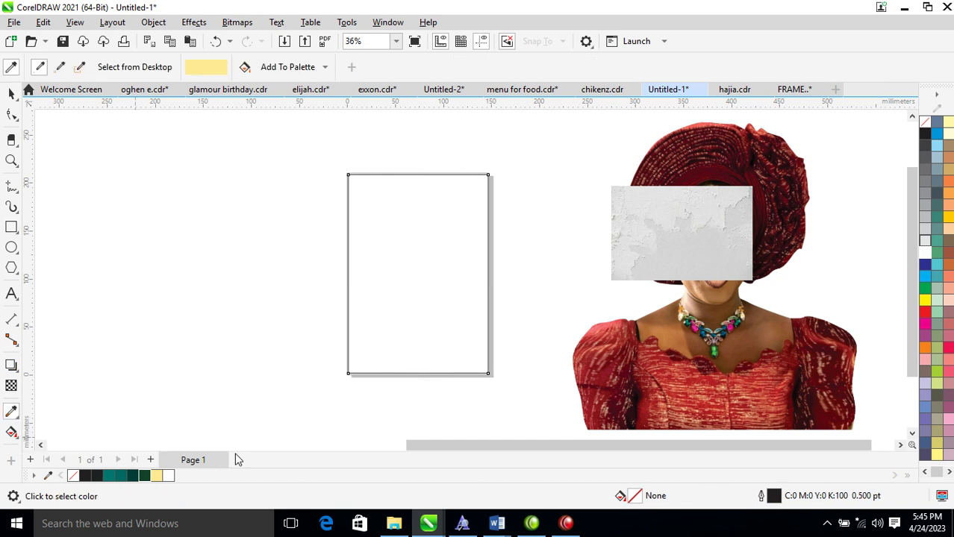
pyautogui.click(638, 393)
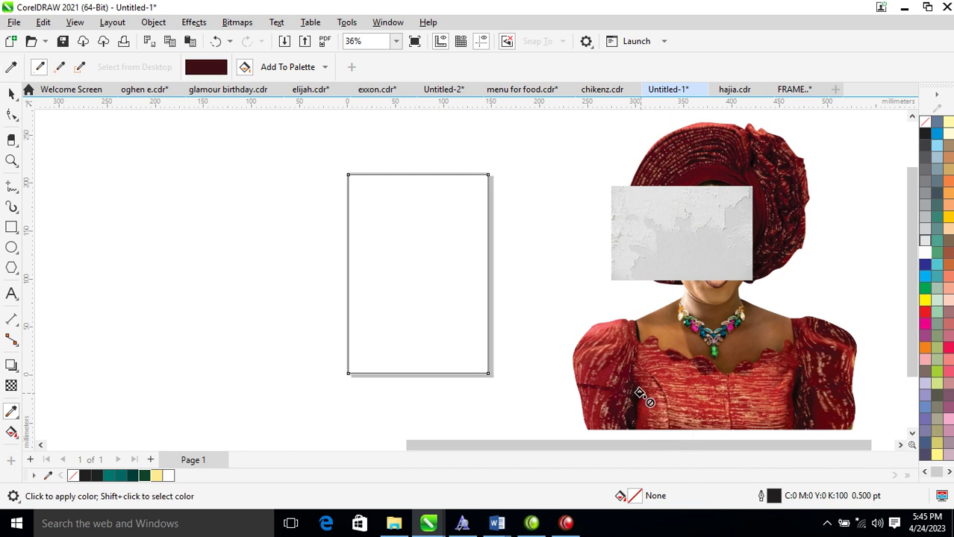
pyautogui.click(419, 227)
# Add a white 74.265 × 79.058 mm rectangle centred on the maroon background
pyautogui.press('space')
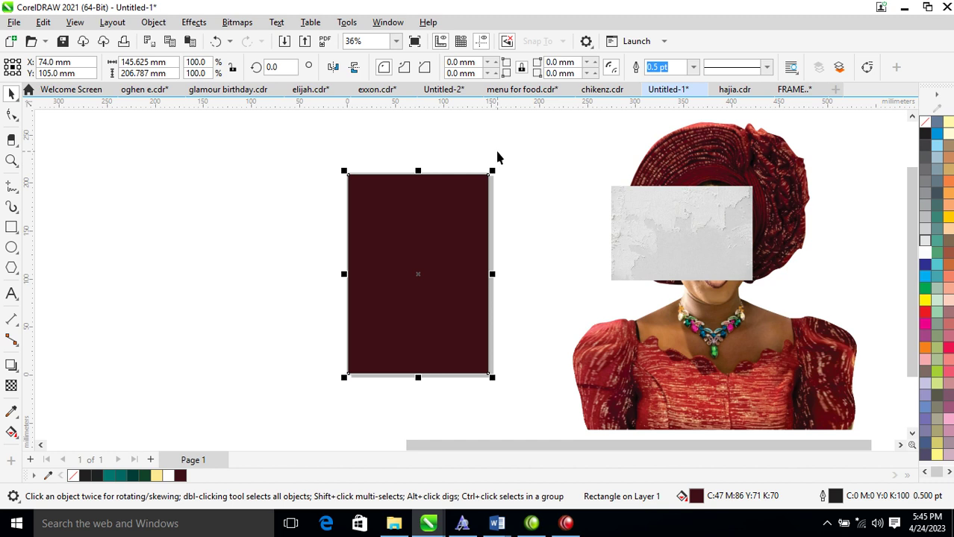
pyautogui.moveTo(492, 171); pyautogui.dragTo(462, 221)
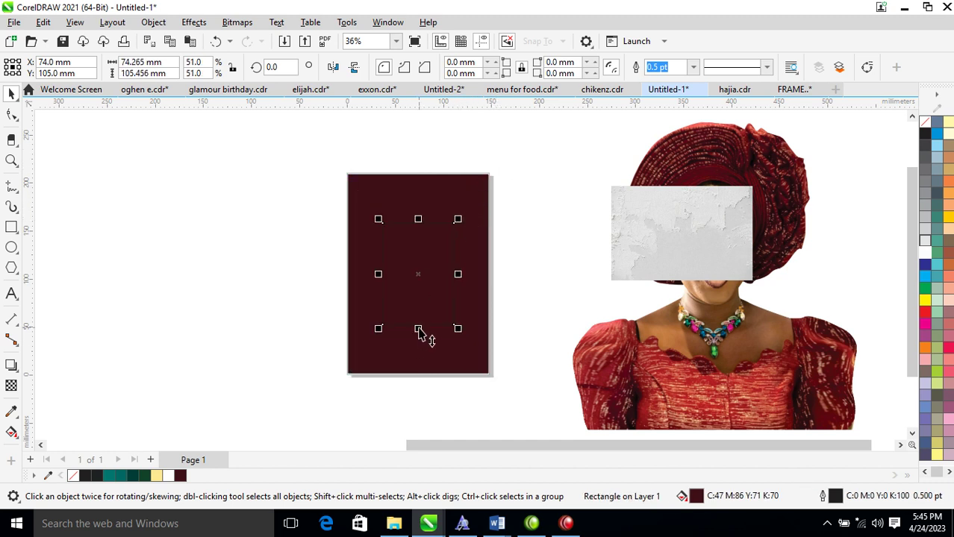
pyautogui.moveTo(416, 329); pyautogui.dragTo(418, 318)
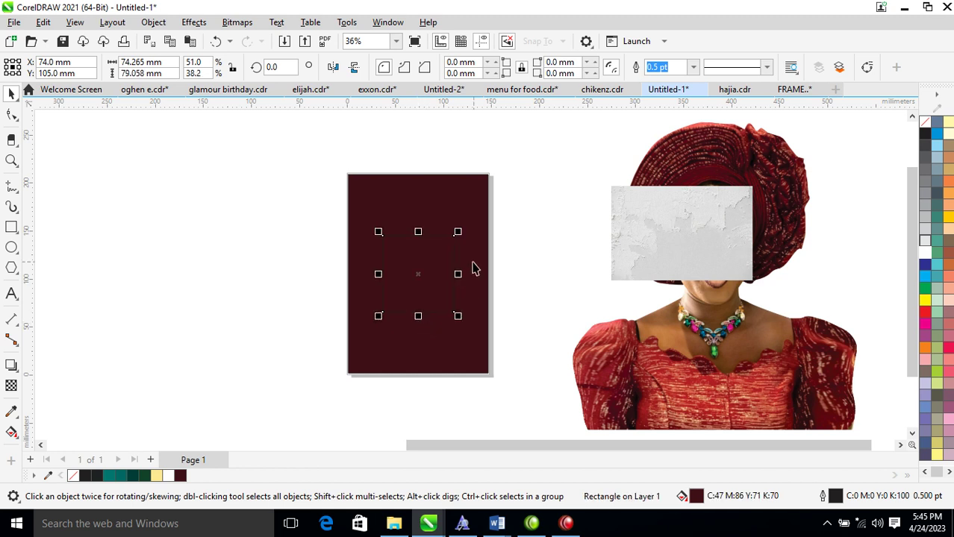
pyautogui.click(925, 243)
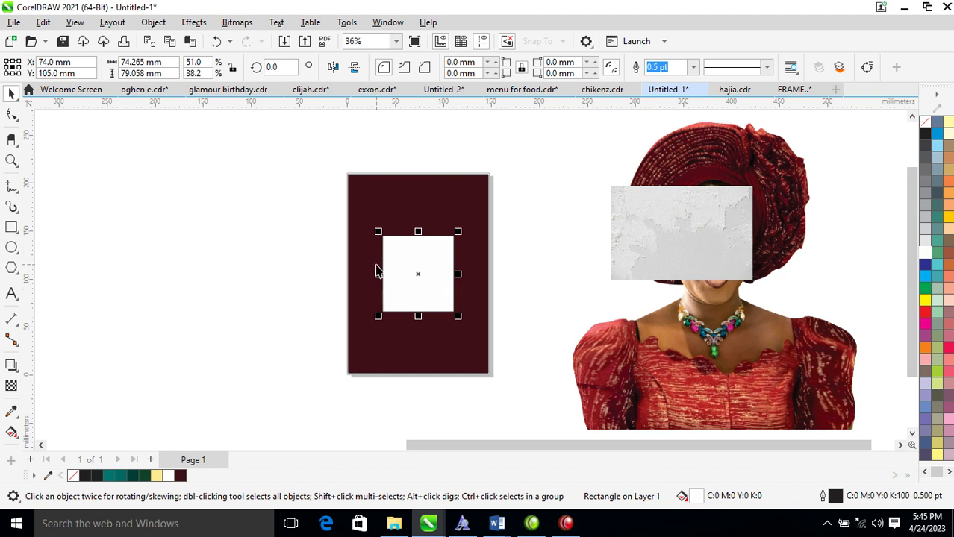
pyautogui.press('z')
pyautogui.moveTo(304, 192); pyautogui.dragTo(505, 376)
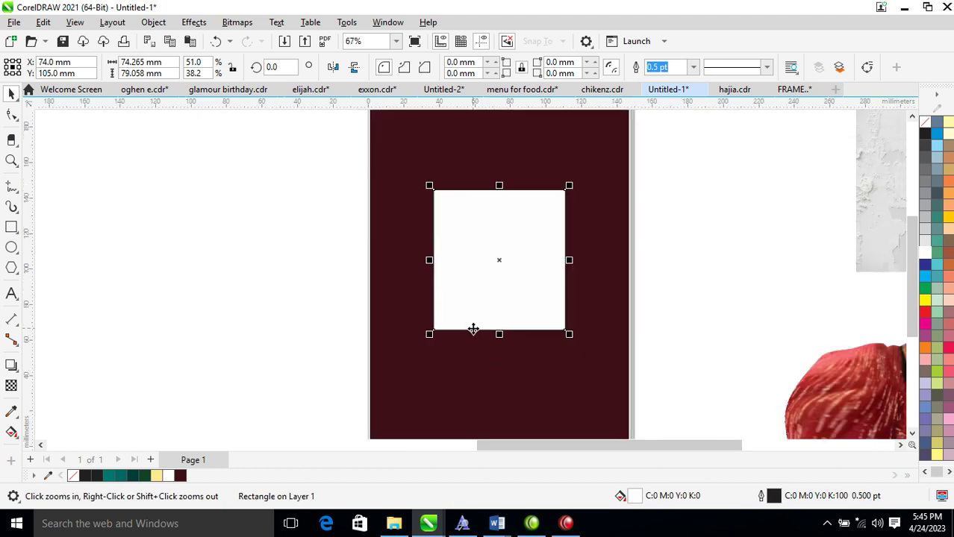
pyautogui.press('space')
pyautogui.moveTo(402, 195); pyautogui.dragTo(515, 309)
# Undo the accidental move and convert the white rectangle to curves
pyautogui.hotkey('ctrl', 'z')
pyautogui.rightClick(507, 262)
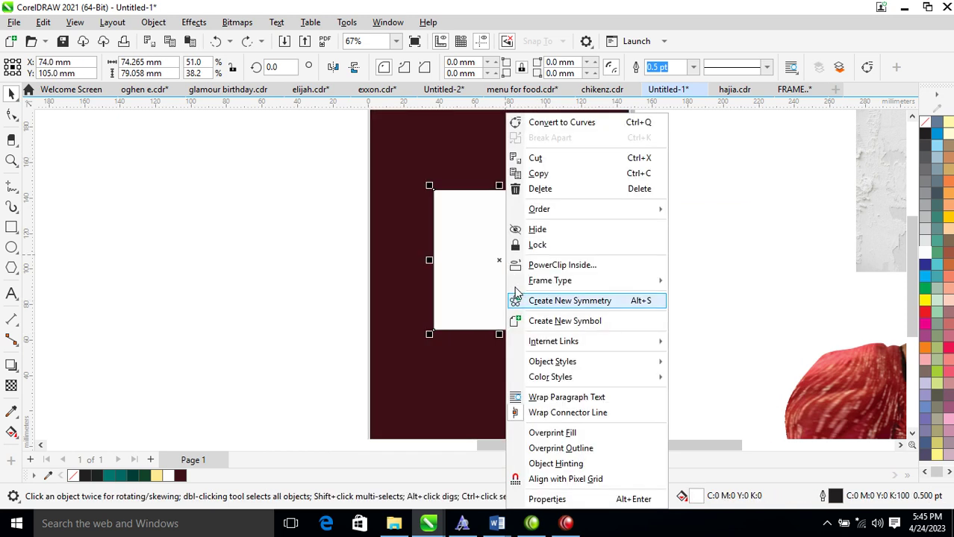
pyautogui.click(561, 122)
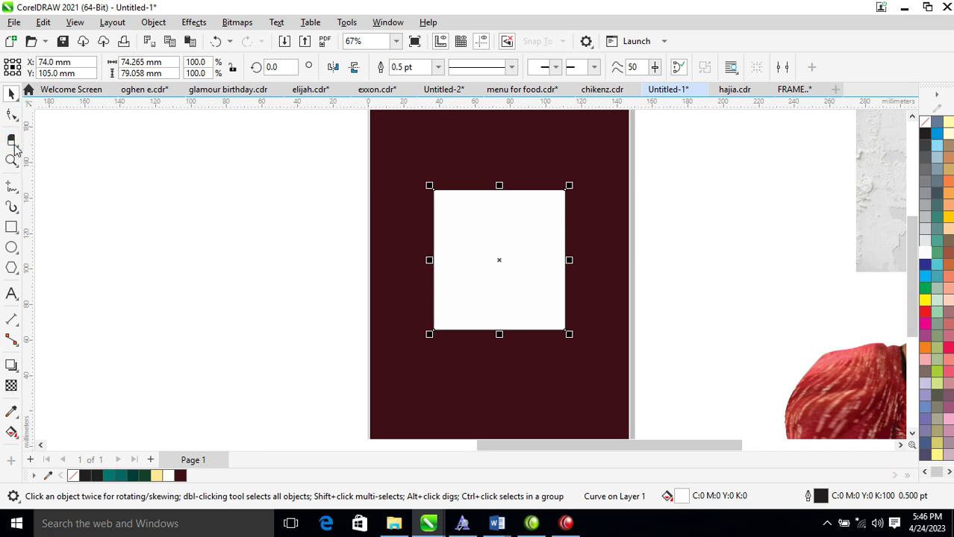
# Smear a small point out of the white shape's bottom edge with a reduced nib size
pyautogui.click(16, 117)
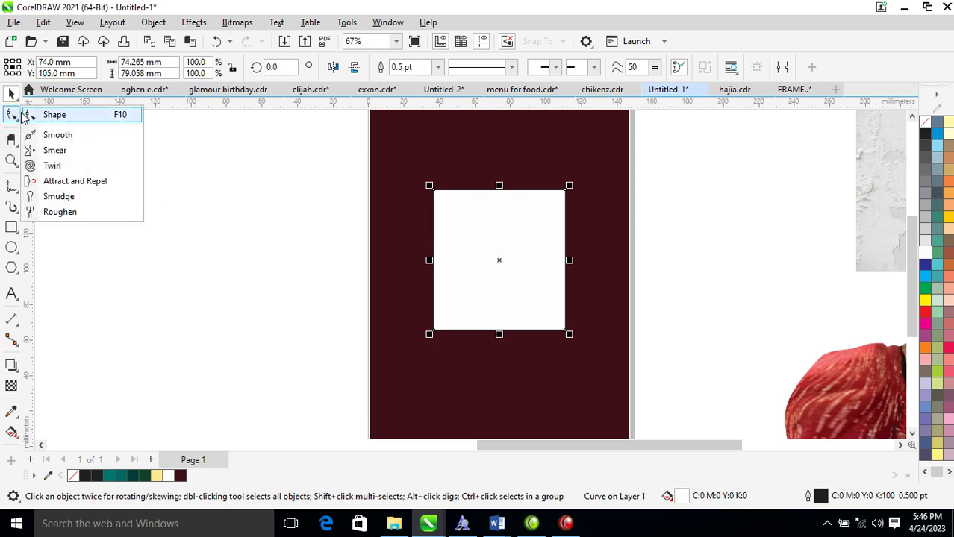
pyautogui.click(58, 150)
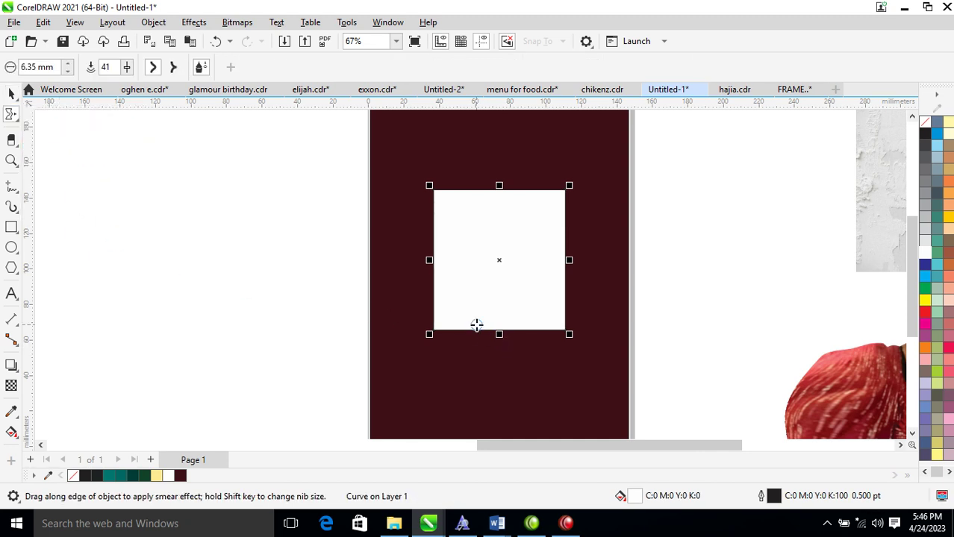
pyautogui.moveTo(476, 326)
pyautogui.mouseDown()
pyautogui.moveTo(477, 372)
pyautogui.moveTo(492, 332)
pyautogui.mouseUp()
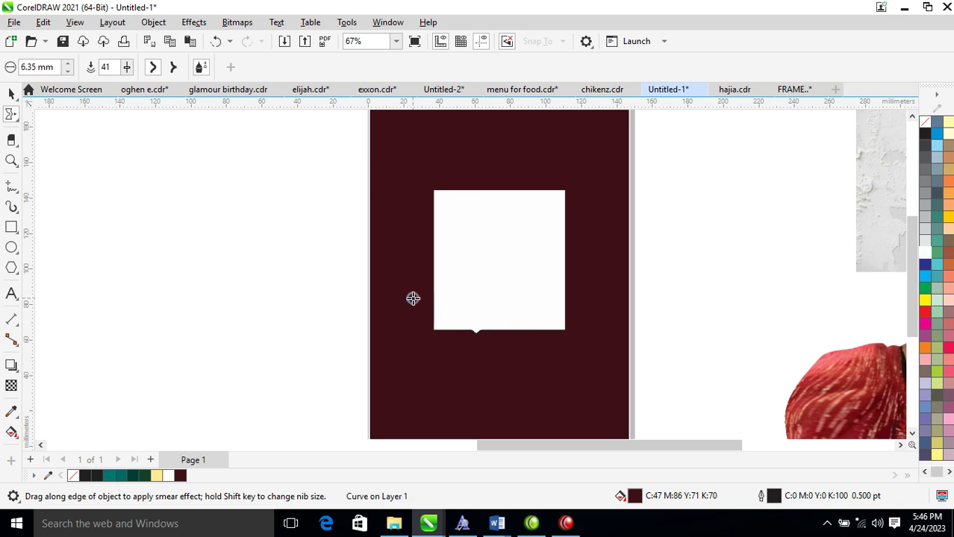
pyautogui.click(67, 72)
pyautogui.click(68, 72)
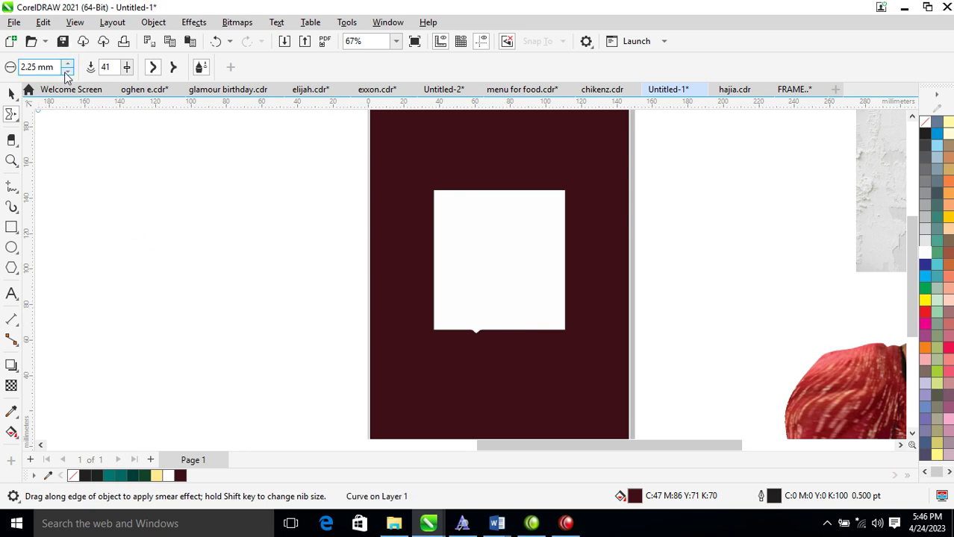
pyautogui.click(11, 114)
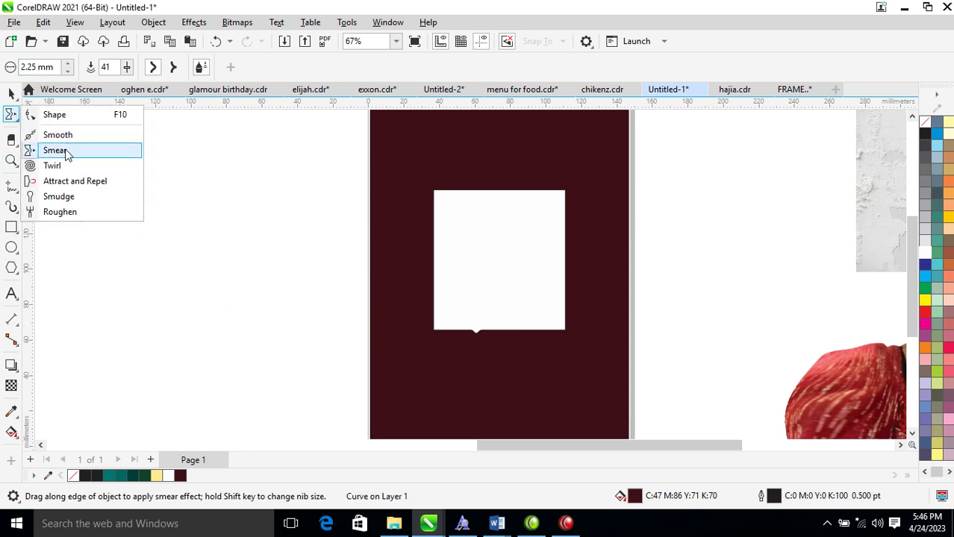
pyautogui.click(54, 165)
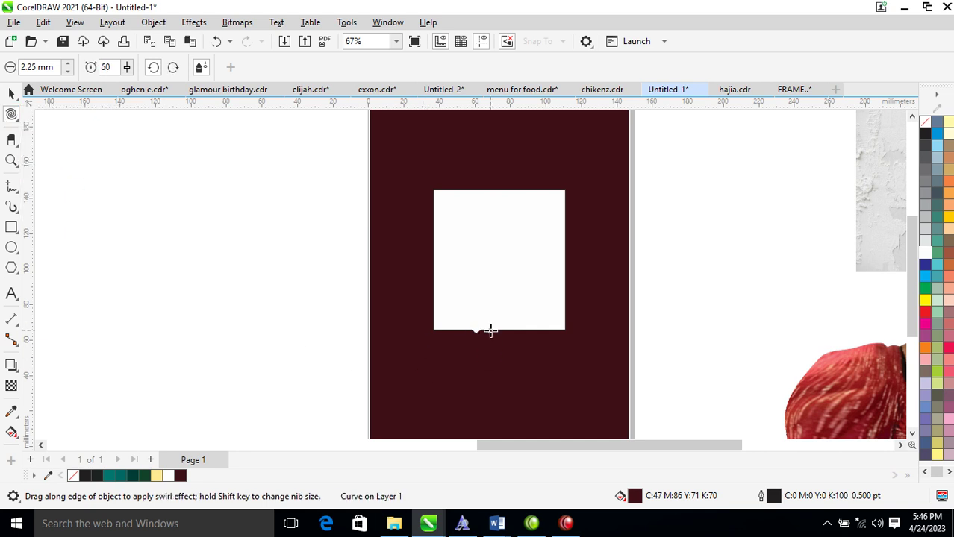
pyautogui.press('space')
pyautogui.click(548, 327)
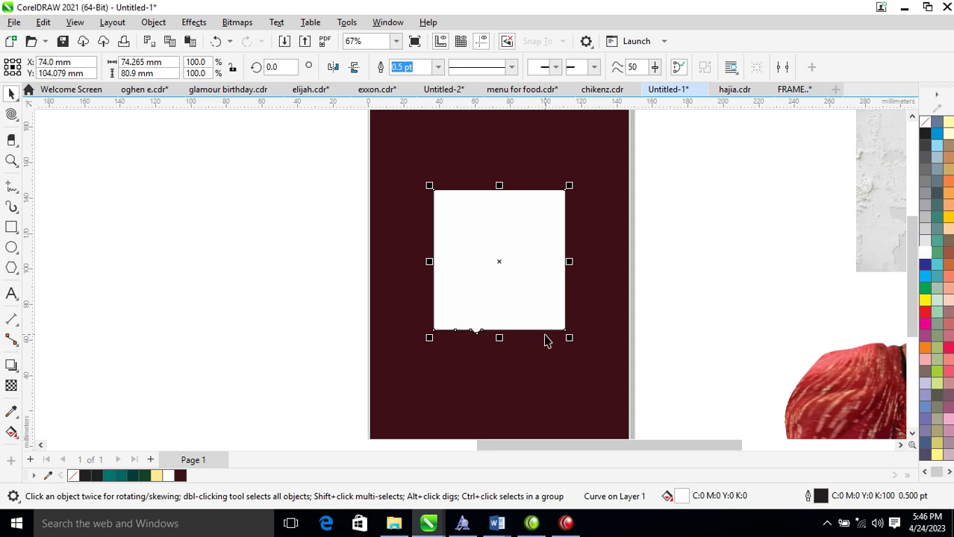
# Twirl a small notch into the white shape's bottom edge
pyautogui.press('z')
pyautogui.moveTo(391, 237); pyautogui.dragTo(571, 382)
pyautogui.press('space')
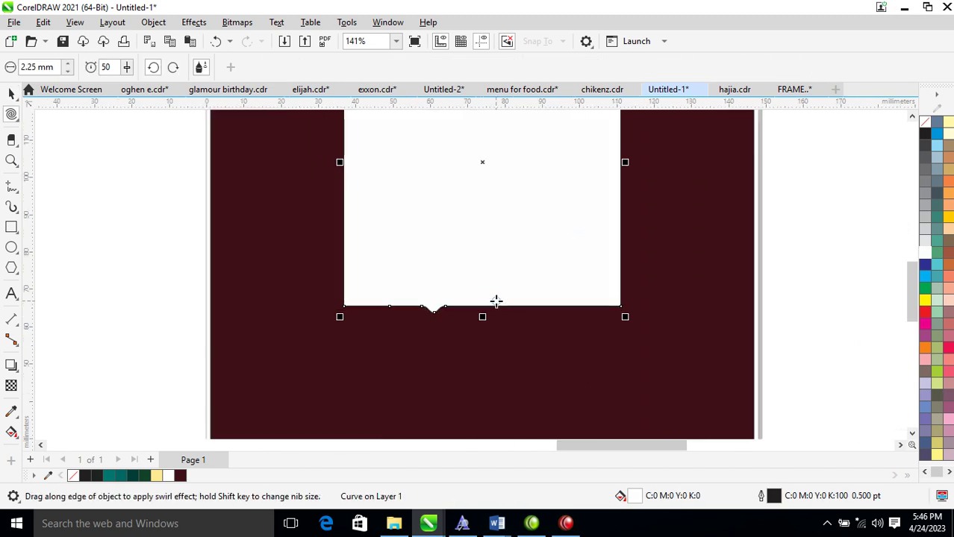
pyautogui.click(494, 306)
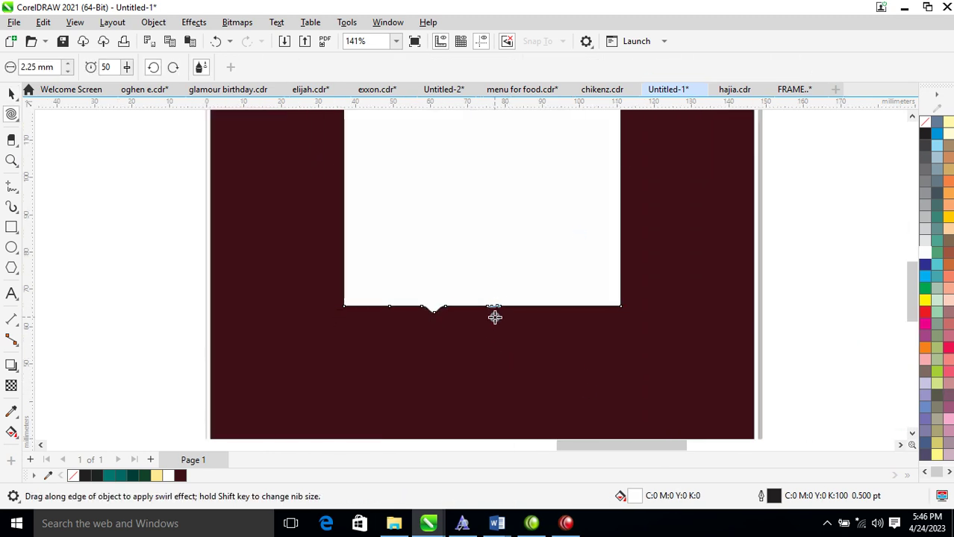
pyautogui.moveTo(433, 312)
pyautogui.mouseDown()
pyautogui.moveTo(441, 330)
pyautogui.moveTo(434, 313)
pyautogui.mouseUp()
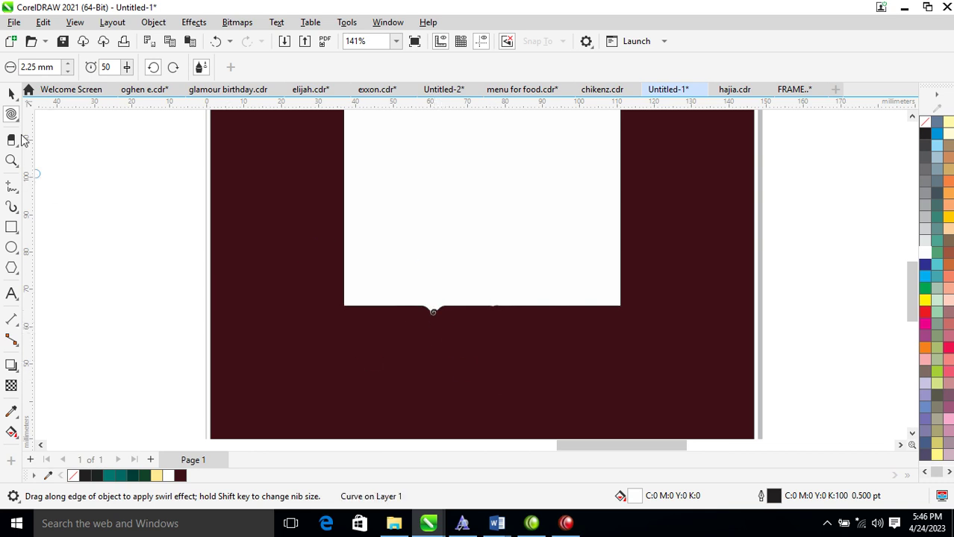
# Smear another small bump into the bottom edge and set the nib size to 0.11
pyautogui.click(18, 122)
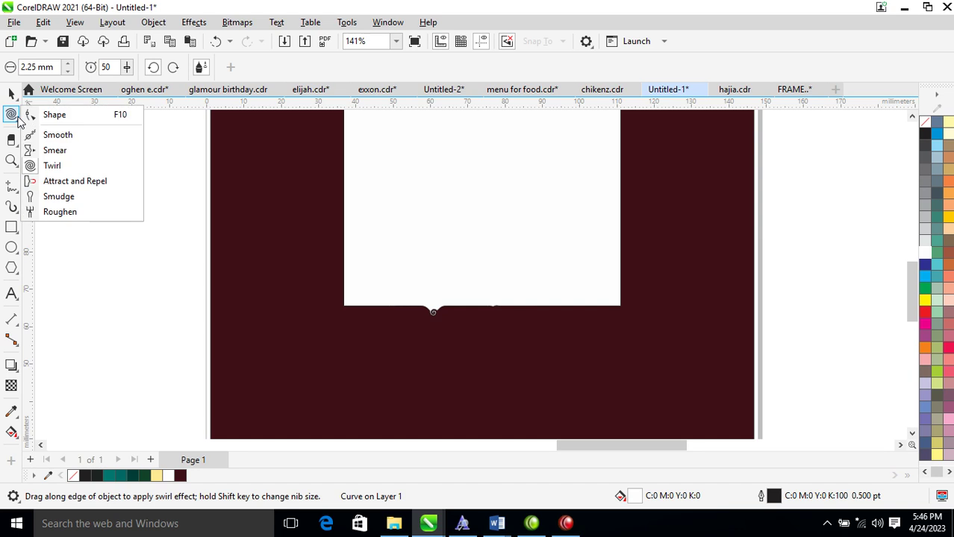
pyautogui.click(63, 150)
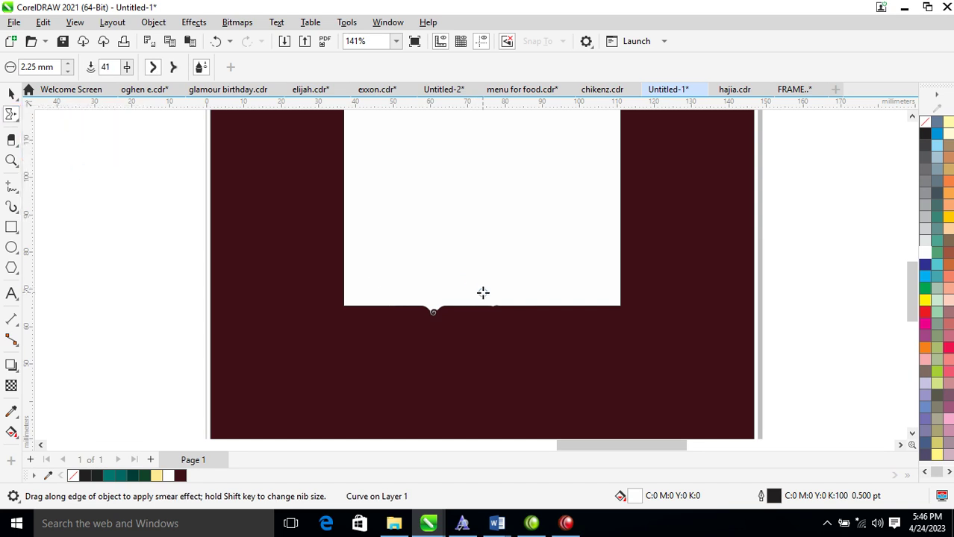
pyautogui.moveTo(485, 308)
pyautogui.mouseDown()
pyautogui.moveTo(490, 415)
pyautogui.moveTo(506, 308)
pyautogui.mouseUp()
pyautogui.click(67, 75)
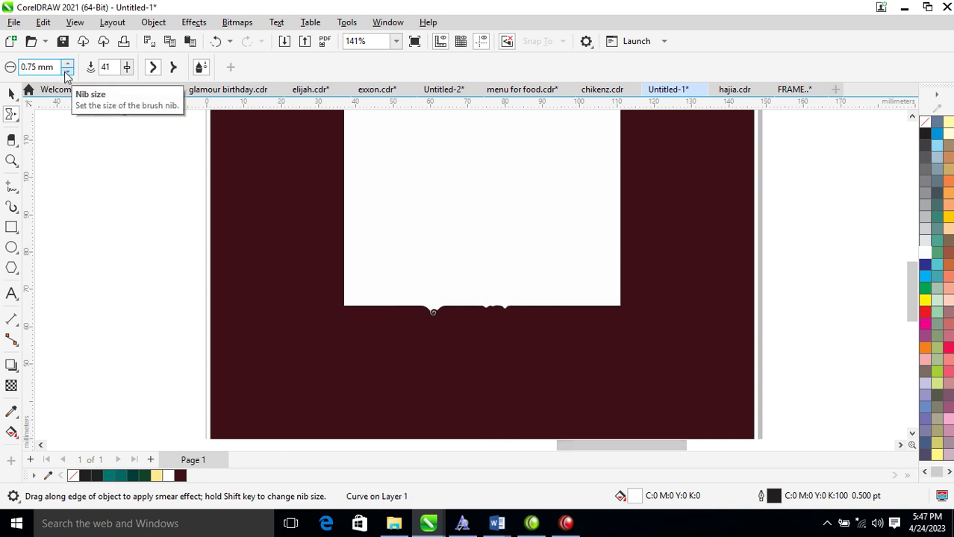
pyautogui.tripleClick(37, 68)
pyautogui.write('0.11')
pyautogui.press('Return')
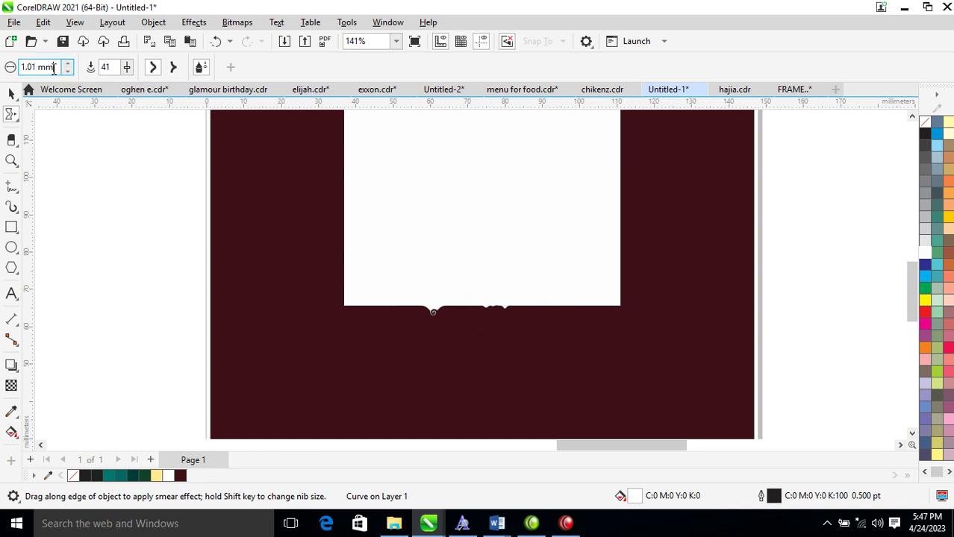
pyautogui.moveTo(54, 69); pyautogui.dragTo(9, 70)
# Smear a notch with a 5 mm nib, then raise the nib size to 14 mm
pyautogui.write('5')
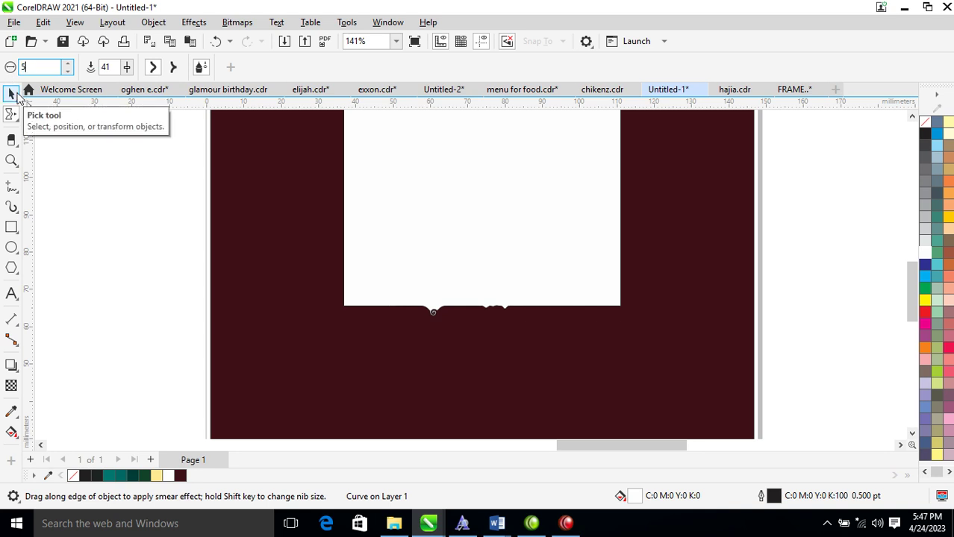
pyautogui.press('Return')
pyautogui.moveTo(459, 300); pyautogui.dragTo(527, 309)
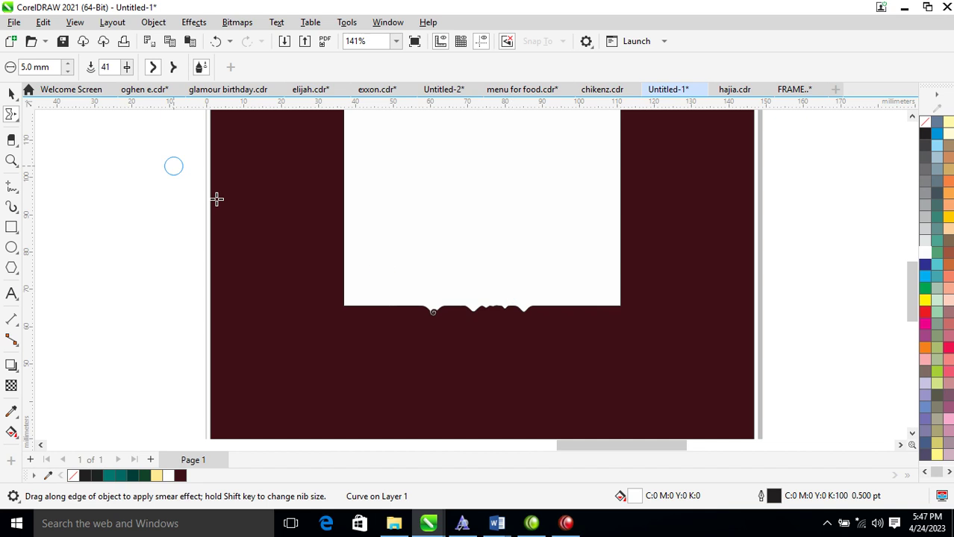
pyautogui.moveTo(49, 67); pyautogui.dragTo(2, 69)
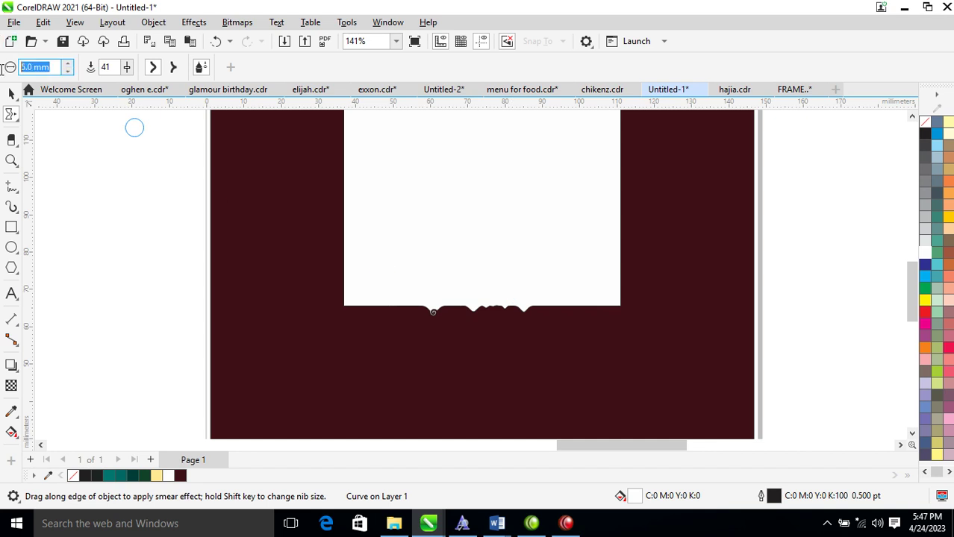
pyautogui.write('14')
pyautogui.press('Return')
# Pull deep drip-like dips across the whole bottom edge, making the shape 74.303 × 90.442 mm
pyautogui.moveTo(561, 287); pyautogui.dragTo(567, 420)
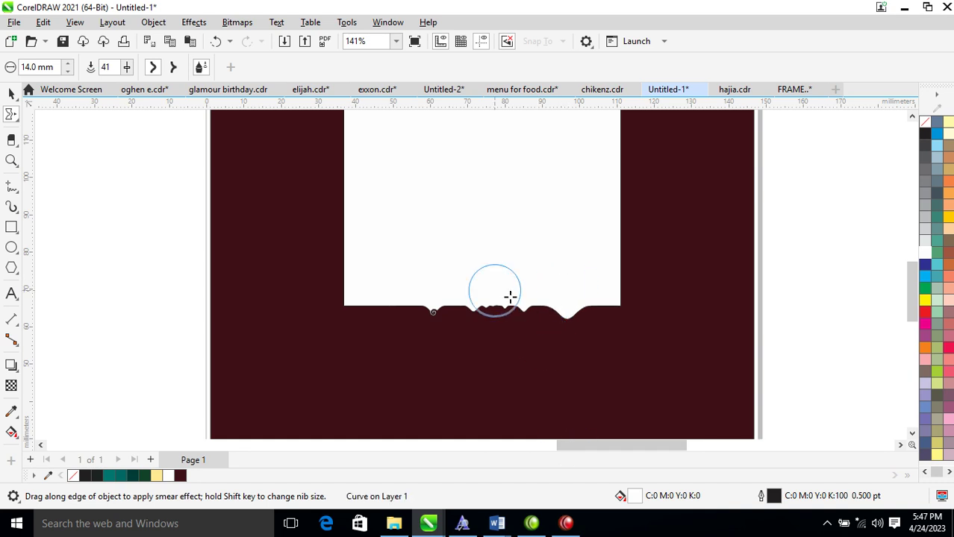
pyautogui.moveTo(362, 277)
pyautogui.mouseDown()
pyautogui.moveTo(398, 445)
pyautogui.moveTo(383, 305)
pyautogui.moveTo(426, 428)
pyautogui.mouseUp()
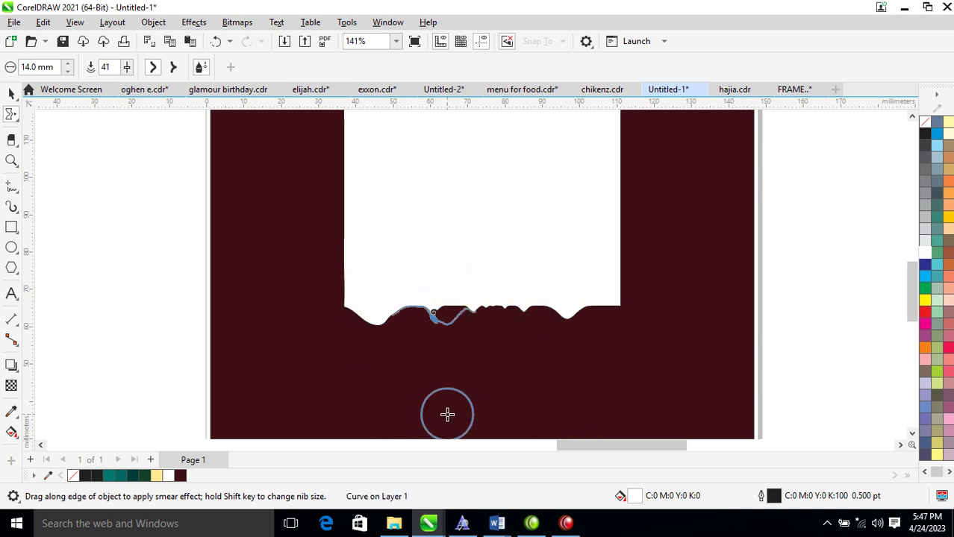
pyautogui.moveTo(462, 311); pyautogui.dragTo(461, 413)
pyautogui.moveTo(500, 317); pyautogui.dragTo(504, 434)
pyautogui.moveTo(558, 276); pyautogui.dragTo(549, 413)
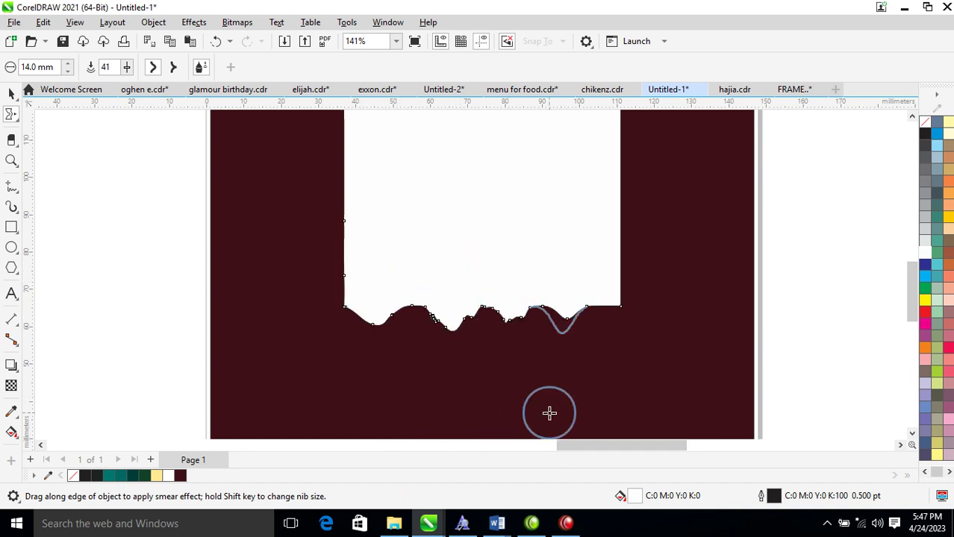
pyautogui.moveTo(597, 290)
pyautogui.mouseDown()
pyautogui.moveTo(600, 435)
pyautogui.moveTo(634, 404)
pyautogui.mouseUp()
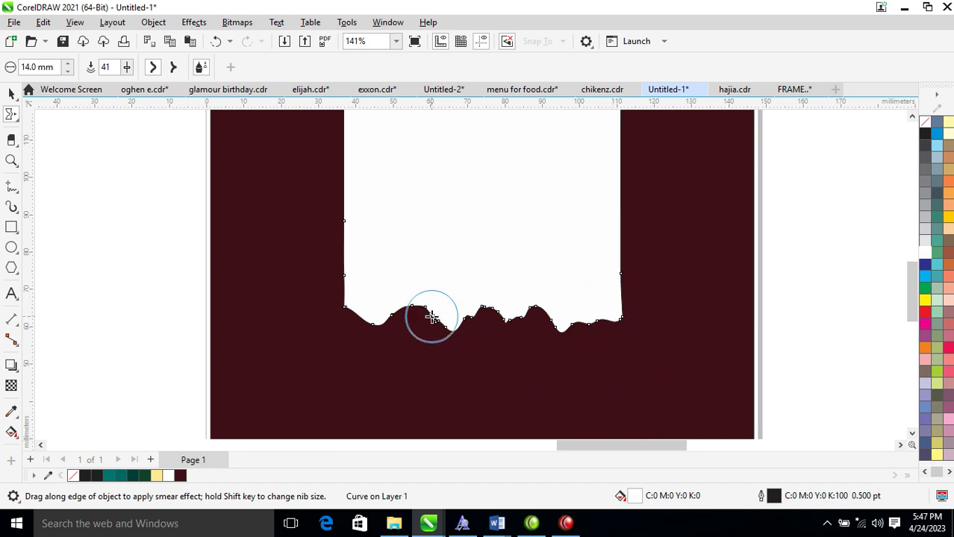
pyautogui.moveTo(349, 315); pyautogui.dragTo(354, 428)
pyautogui.moveTo(506, 306)
pyautogui.mouseDown()
pyautogui.moveTo(459, 330)
pyautogui.moveTo(465, 432)
pyautogui.mouseUp()
pyautogui.moveTo(433, 319)
pyautogui.mouseDown()
pyautogui.moveTo(417, 404)
pyautogui.moveTo(442, 398)
pyautogui.mouseUp()
pyautogui.press('space')
pyautogui.scroll(-5, 575, 247)
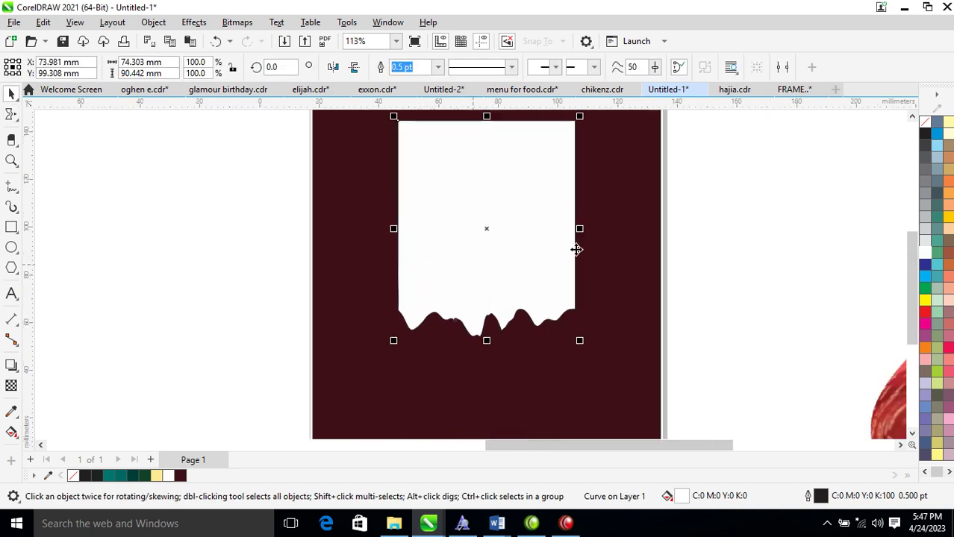
# Clip the red-dress portrait inside the drip-edged white shape with PowerClip Place Inside Frame
pyautogui.click(691, 323)
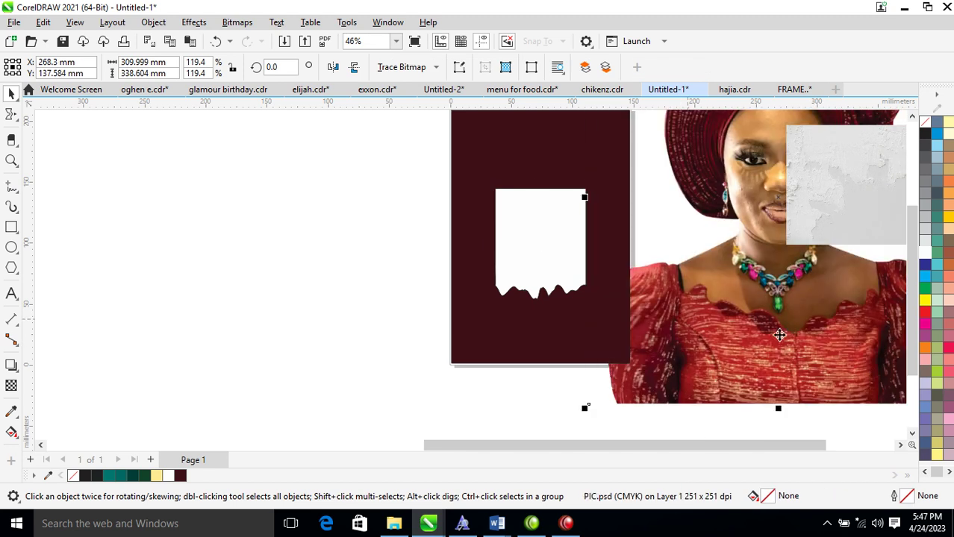
pyautogui.moveTo(791, 328); pyautogui.dragTo(513, 218)
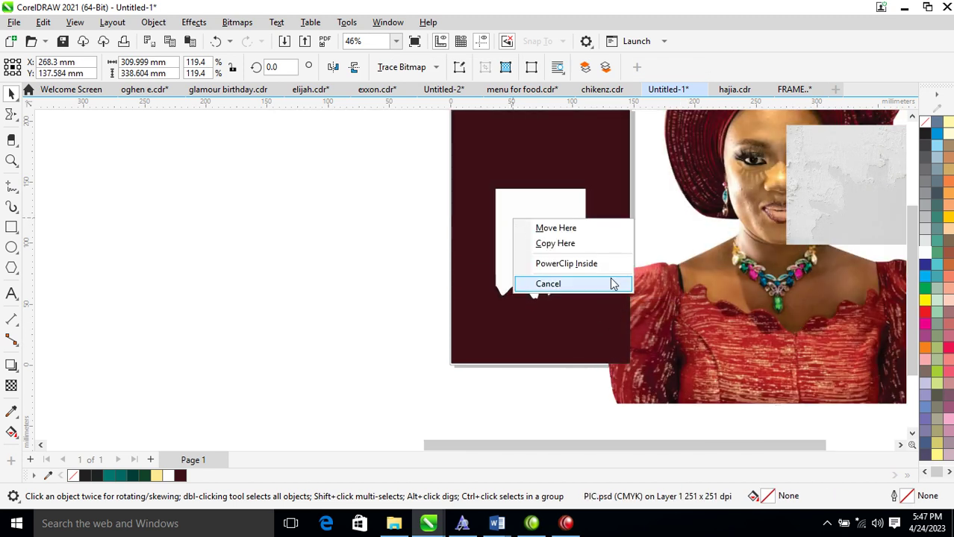
pyautogui.click(588, 265)
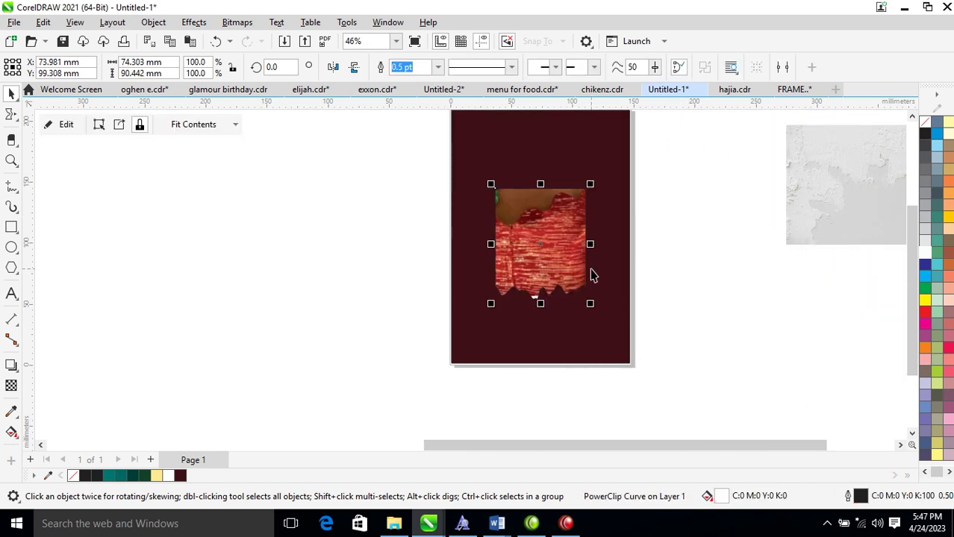
pyautogui.keyDown('ctrl'); pyautogui.click(560, 247); pyautogui.keyUp('ctrl')
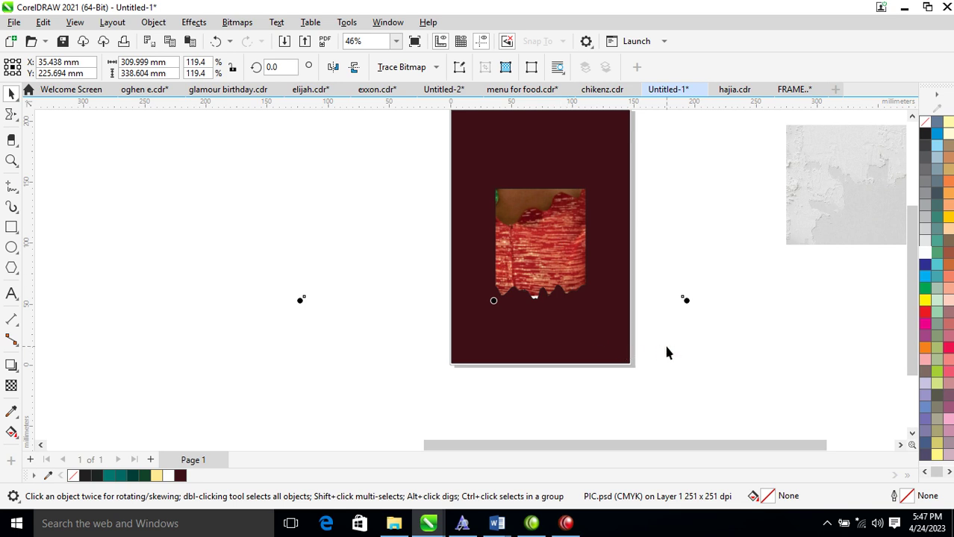
pyautogui.hotkey('ctrl', 'z')
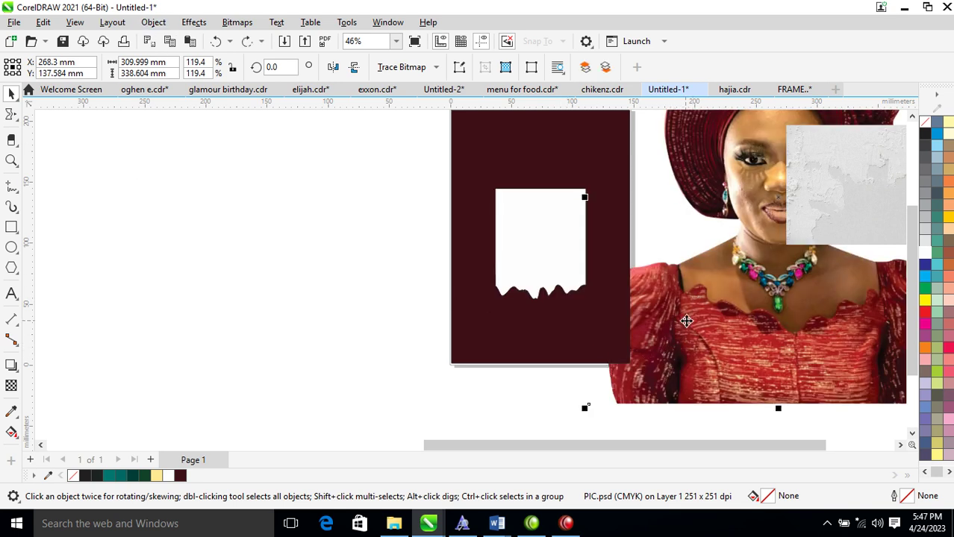
pyautogui.click(161, 24)
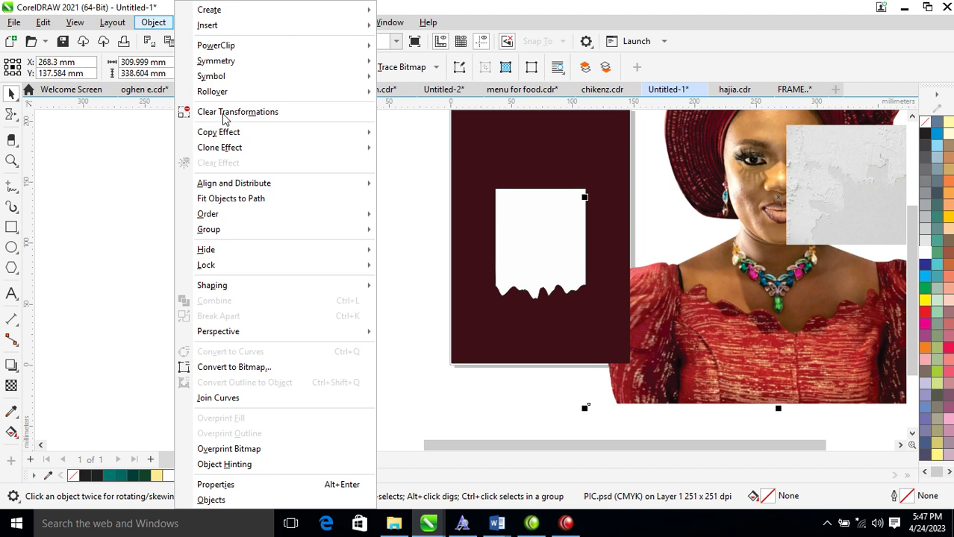
pyautogui.moveTo(232, 50)
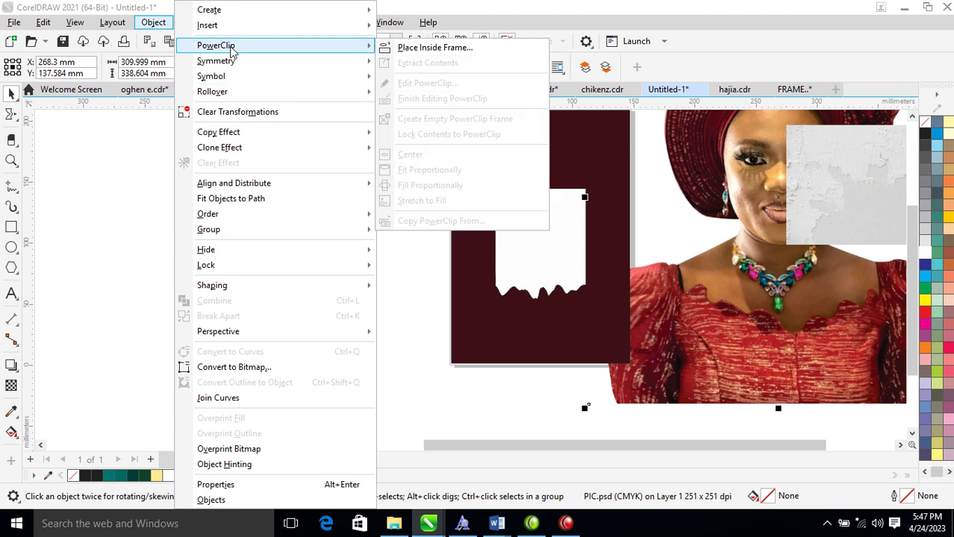
pyautogui.click(435, 47)
pyautogui.click(543, 255)
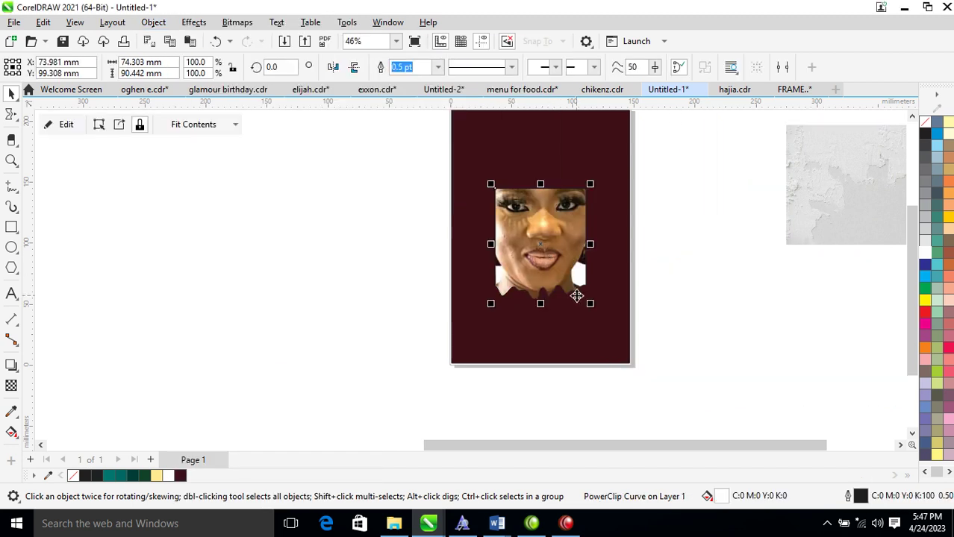
pyautogui.keyDown('ctrl'); pyautogui.click(546, 228); pyautogui.keyUp('ctrl')
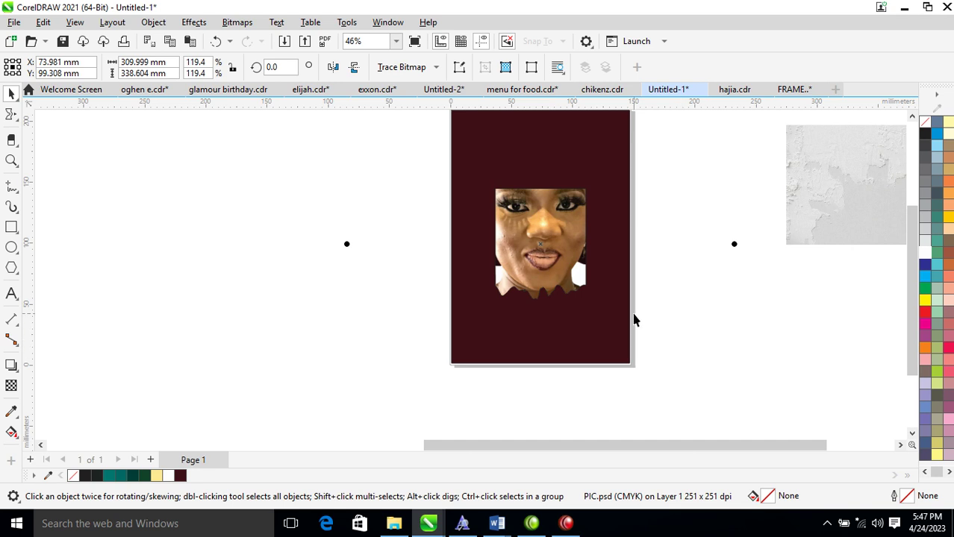
# Shrink the framed portrait to 32.9% and zoom in on it
pyautogui.scroll(-3, 636, 291)
pyautogui.moveTo(687, 375); pyautogui.dragTo(618, 317)
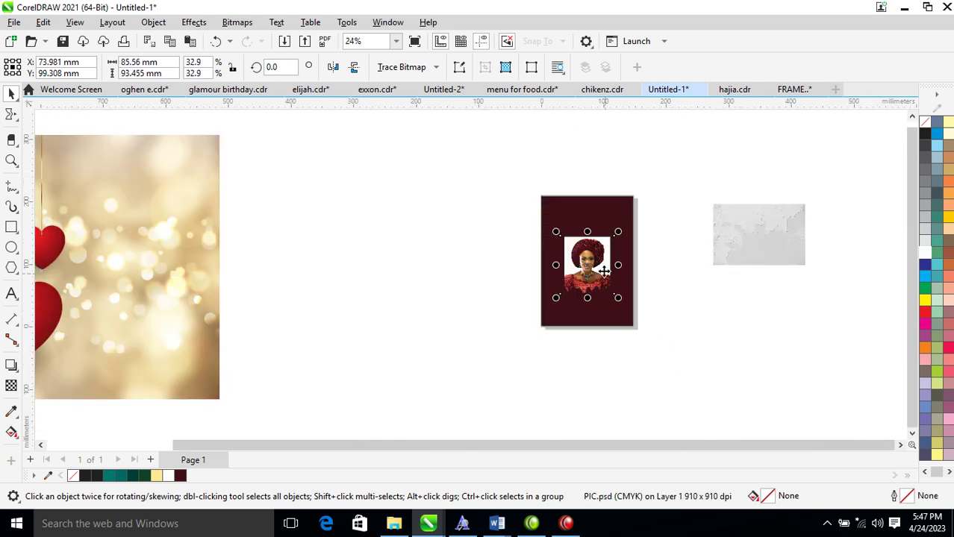
pyautogui.press('z')
pyautogui.moveTo(508, 187); pyautogui.dragTo(688, 311)
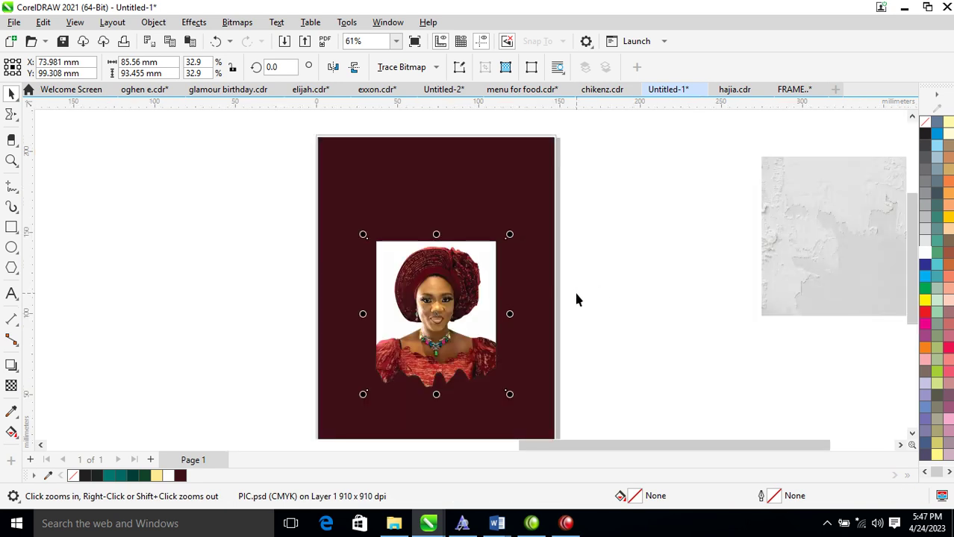
pyautogui.press('space')
# Move the photo up inside the frame, enlarge it to 41%, and leave a copy beside the page
pyautogui.click(448, 307)
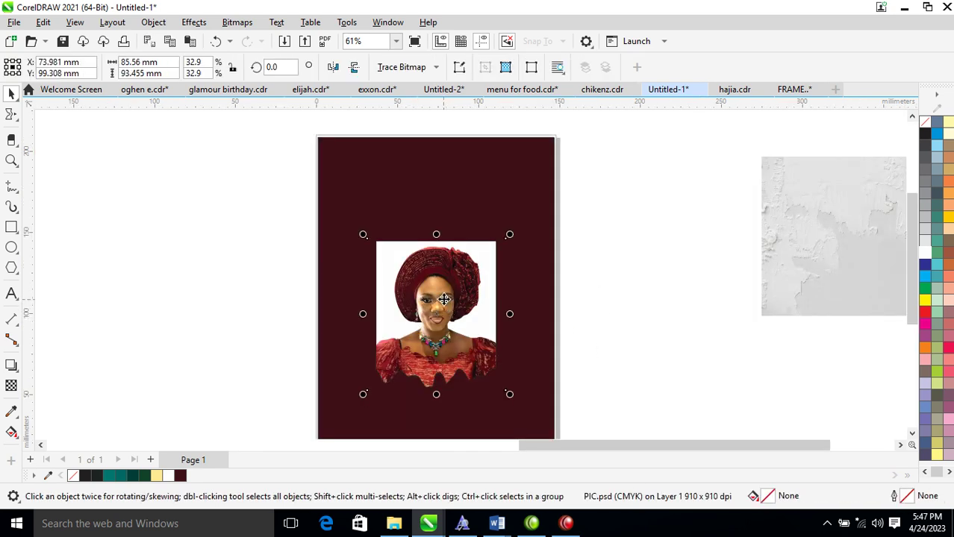
pyautogui.click(491, 291)
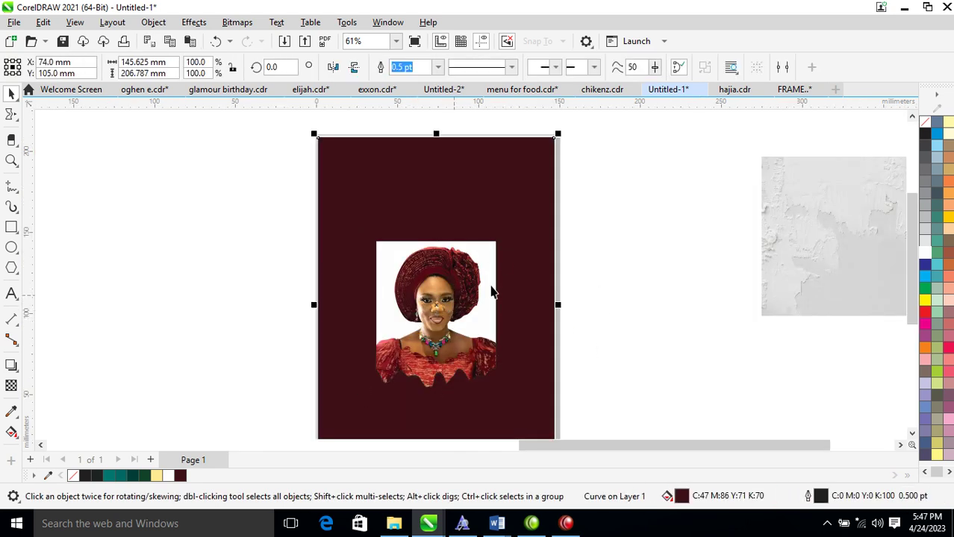
pyautogui.click(457, 305)
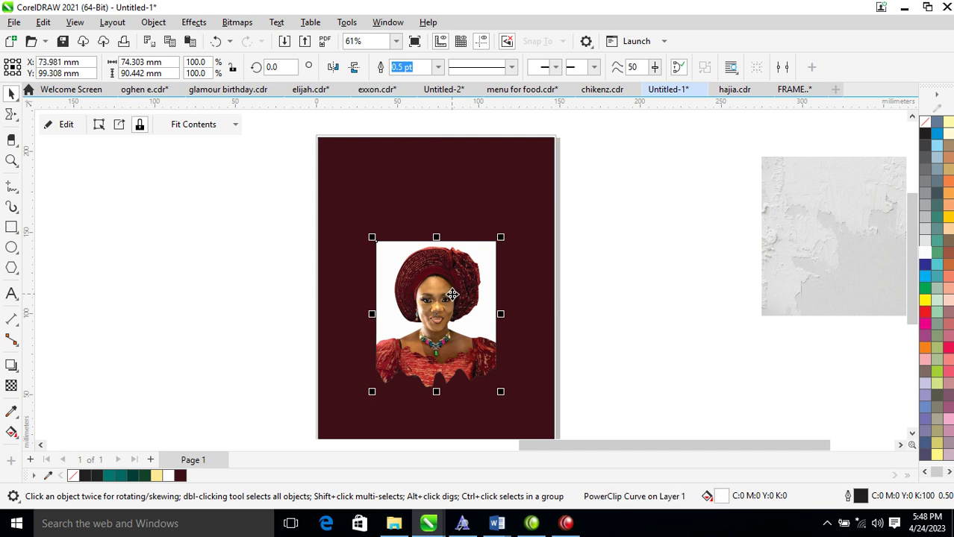
pyautogui.keyDown('ctrl'); pyautogui.click(453, 296); pyautogui.keyUp('ctrl')
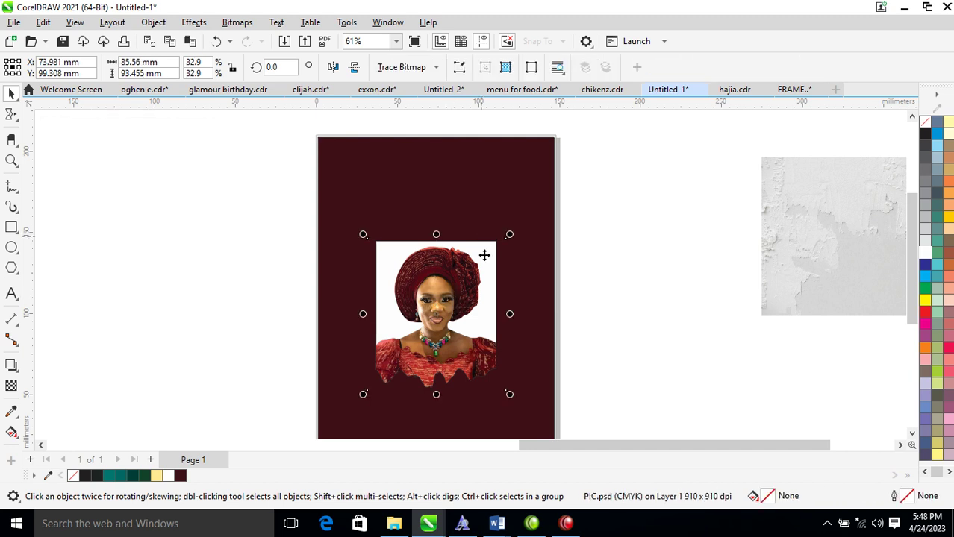
pyautogui.moveTo(459, 294); pyautogui.dragTo(456, 270)
pyautogui.moveTo(510, 216); pyautogui.dragTo(536, 203)
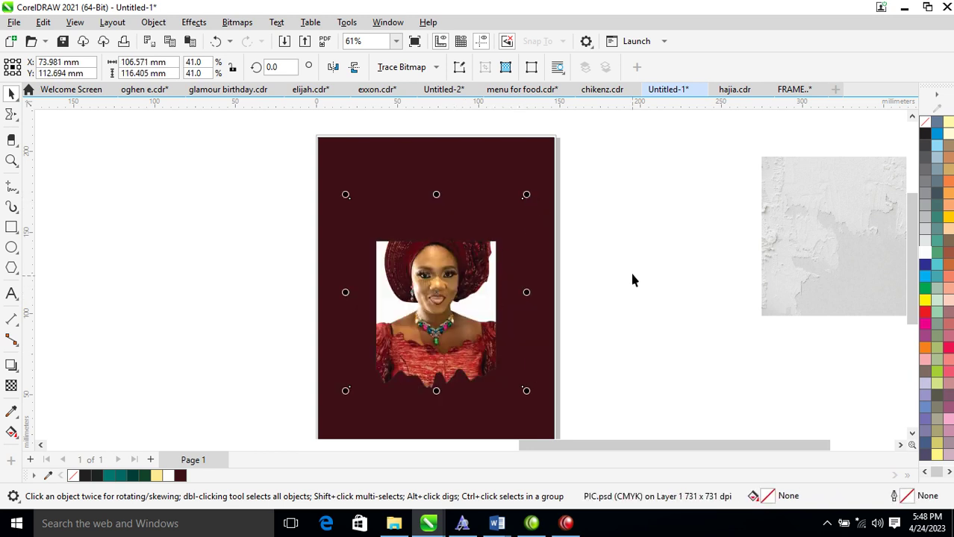
pyautogui.moveTo(452, 305); pyautogui.dragTo(659, 301)
pyautogui.rightClick(659, 301)
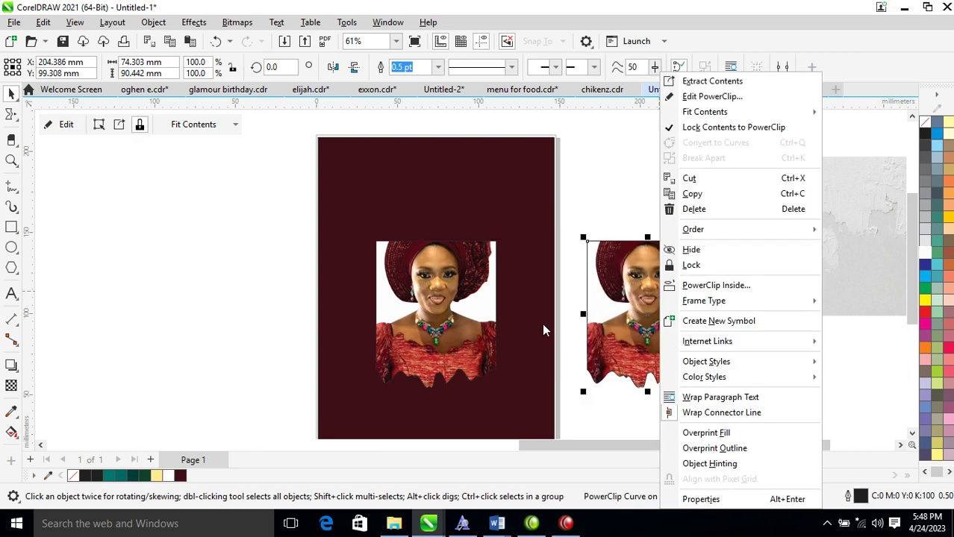
# Remove the duplicate portrait and extract the photo from the white frame
pyautogui.click(468, 299)
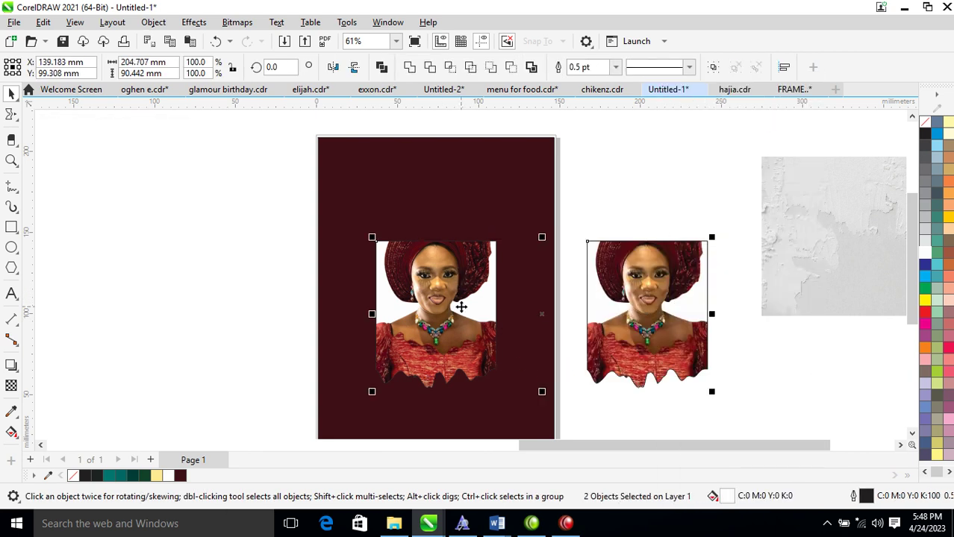
pyautogui.hotkey('ctrl', 'z')
pyautogui.click(624, 241)
pyautogui.rightClick(438, 316)
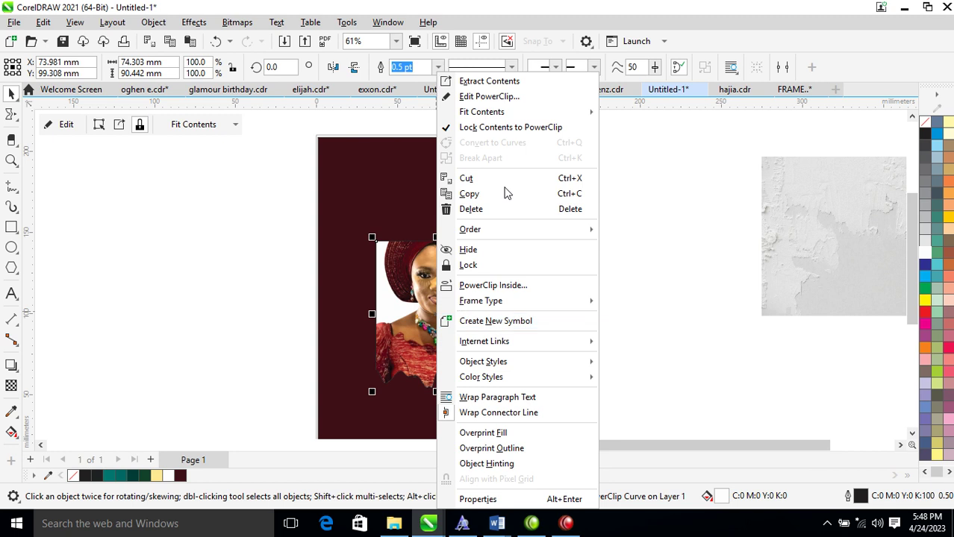
pyautogui.click(509, 84)
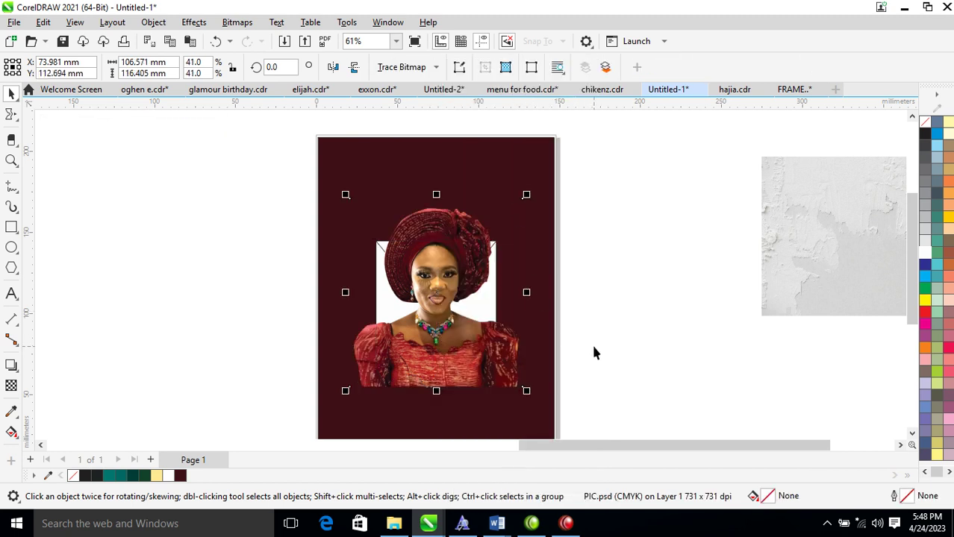
pyautogui.click(654, 293)
pyautogui.click(463, 350)
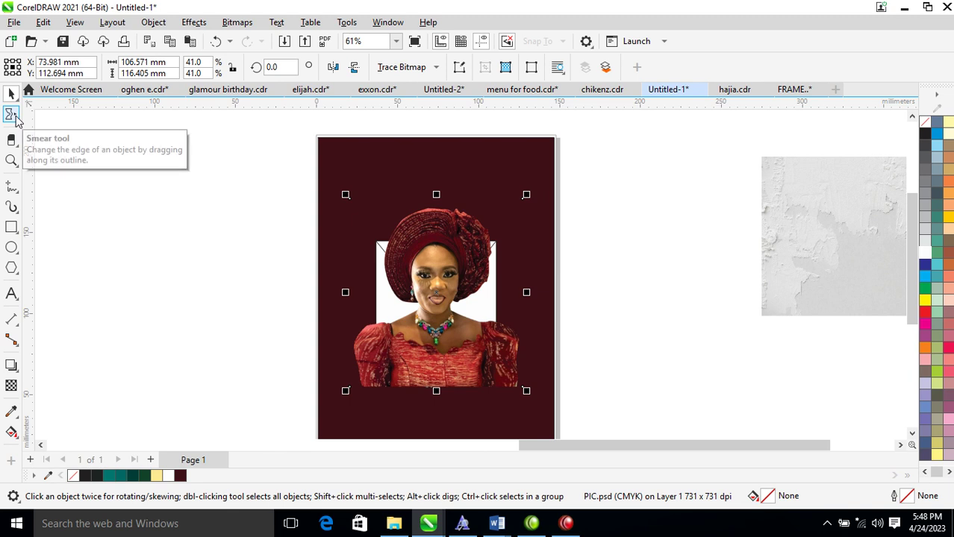
# Crop the photo's bottom nodes up to just below the face with the Shape tool
pyautogui.click(16, 118)
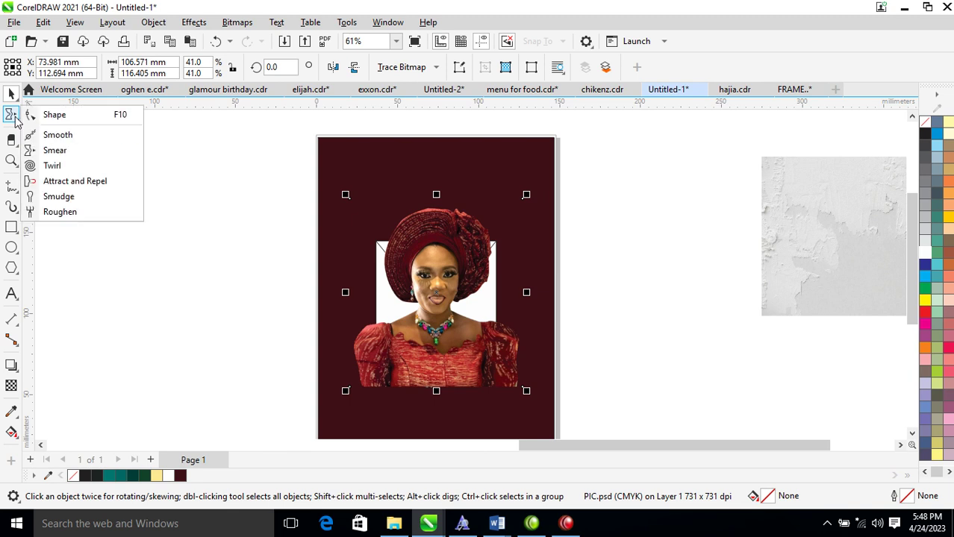
pyautogui.click(54, 116)
pyautogui.moveTo(299, 367); pyautogui.dragTo(582, 424)
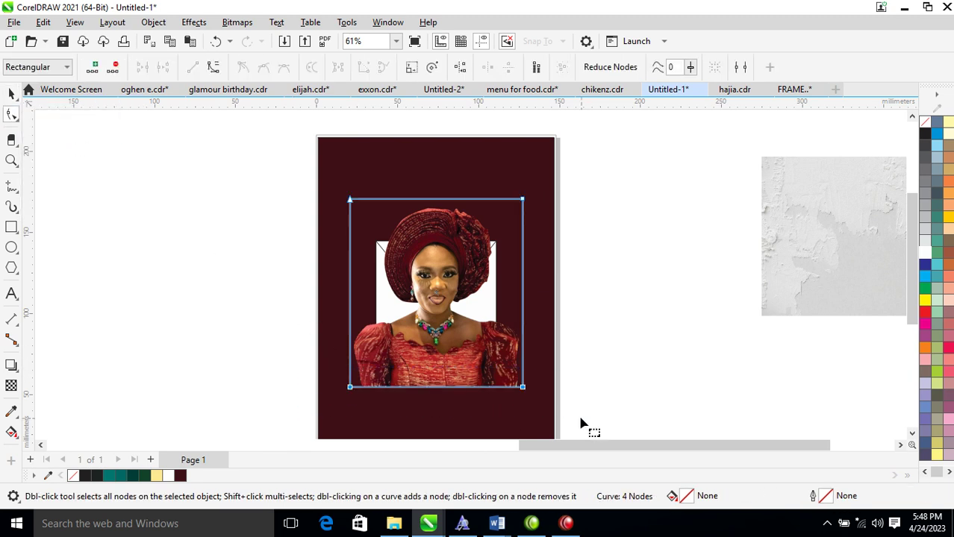
pyautogui.moveTo(639, 337); pyautogui.dragTo(348, 389)
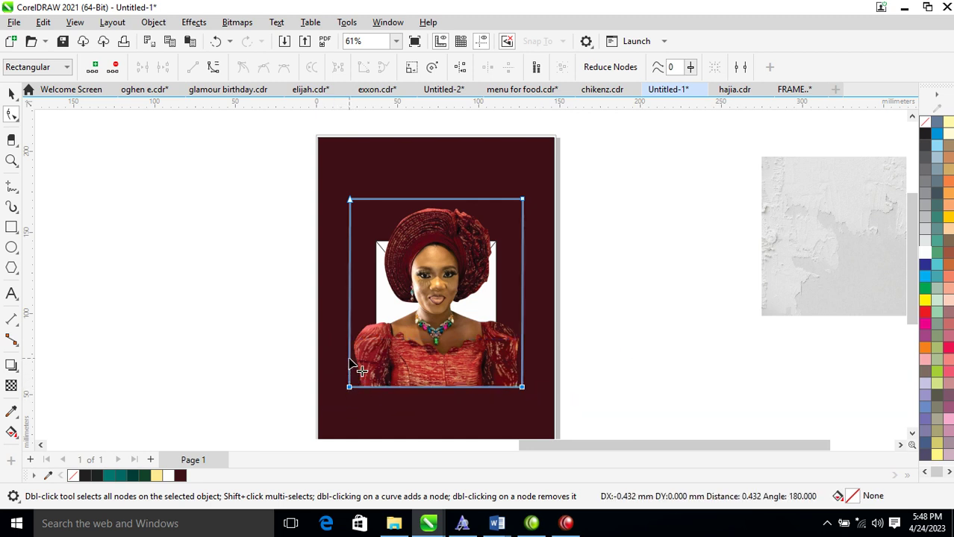
pyautogui.hotkey('ctrl', 'z')
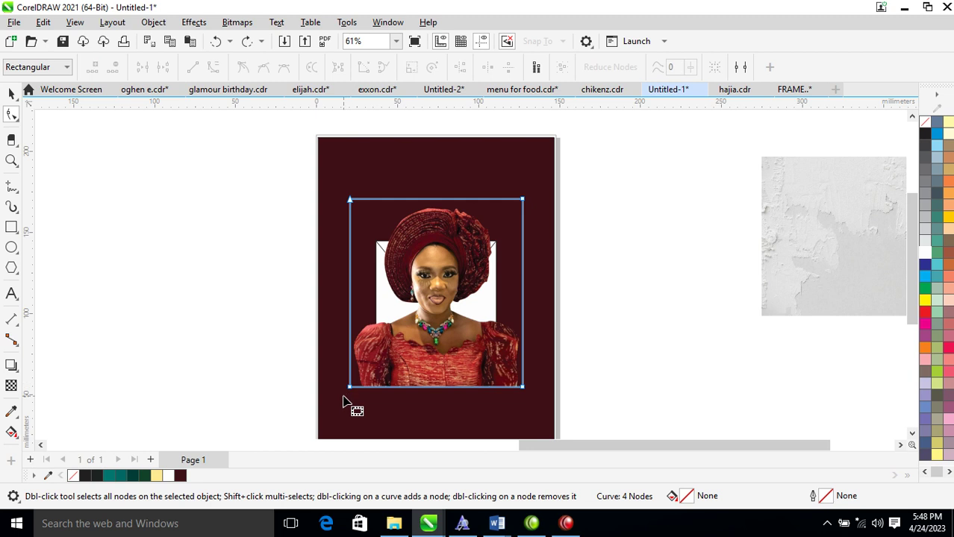
pyautogui.moveTo(528, 387); pyautogui.dragTo(524, 319)
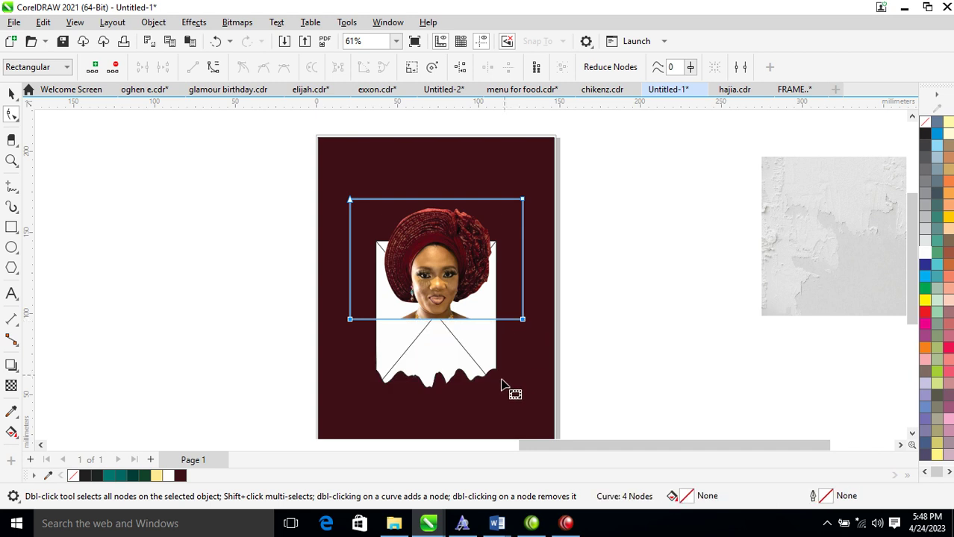
pyautogui.press('space')
pyautogui.click(473, 375)
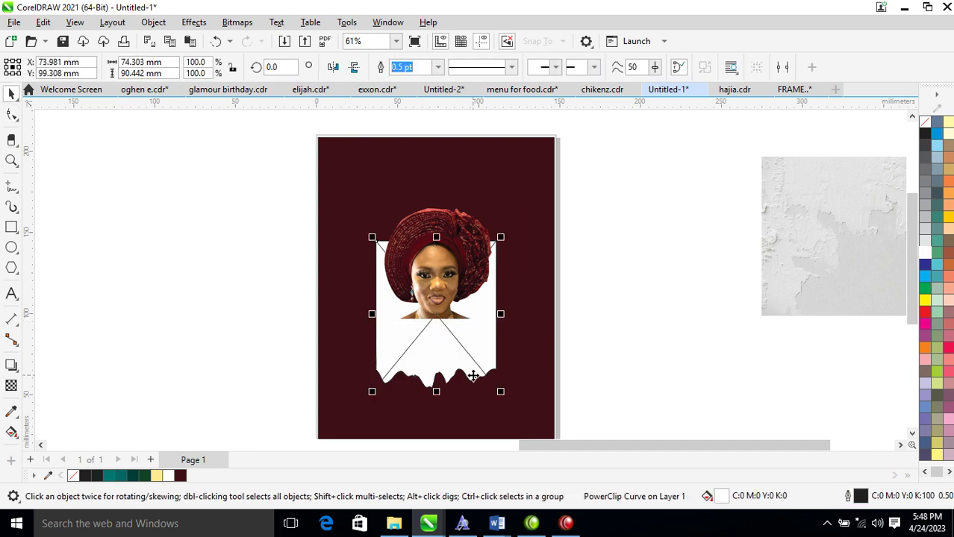
# Restore the photo inside the frame and give the shape a white outline
pyautogui.press('Escape')
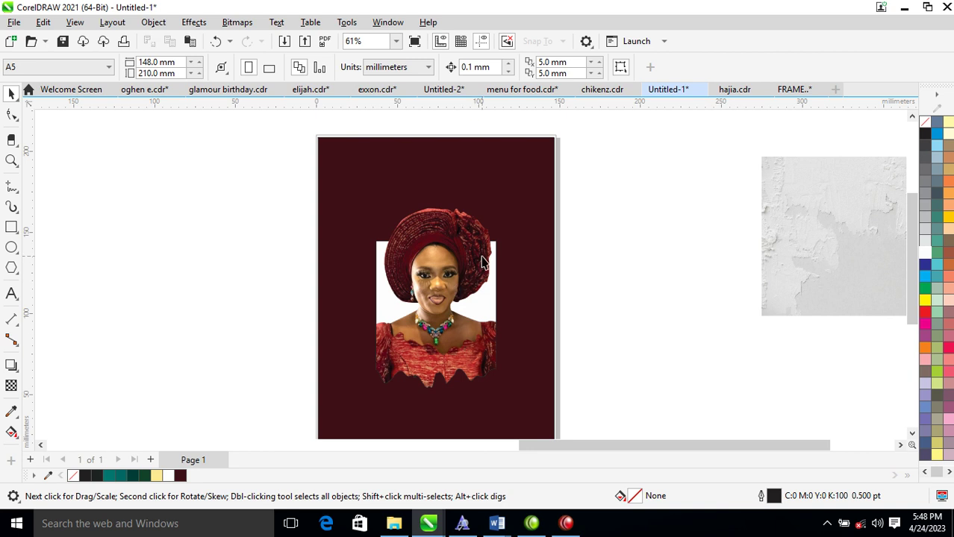
pyautogui.click(470, 358)
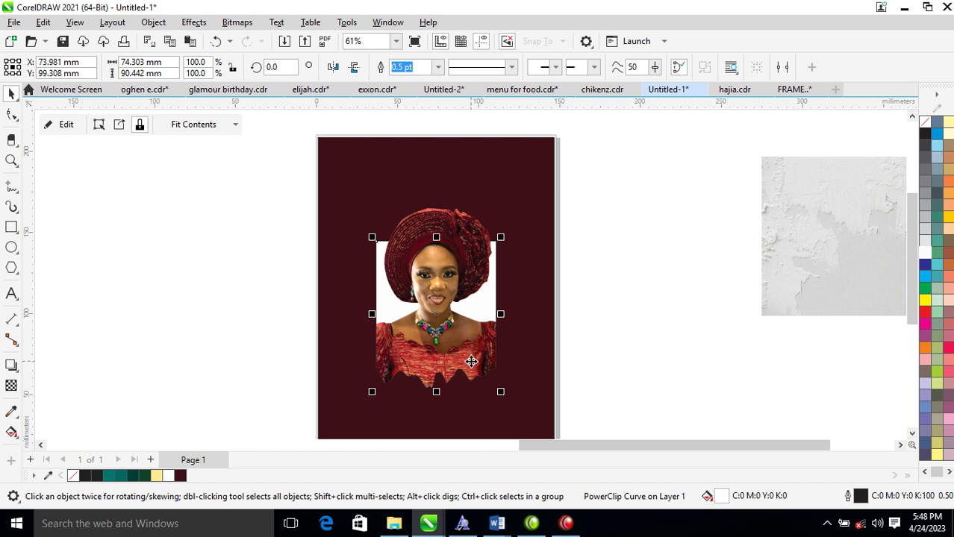
pyautogui.rightClick(927, 254)
pyautogui.click(908, 268)
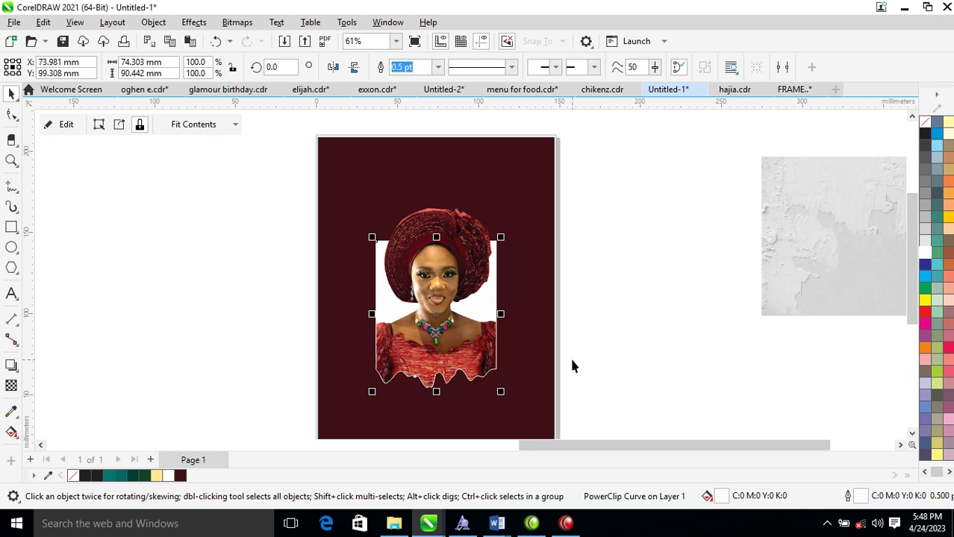
# Set the outline to 16 pt, scaling with the object and behind the fill
pyautogui.press('F12')
pyautogui.write('16')
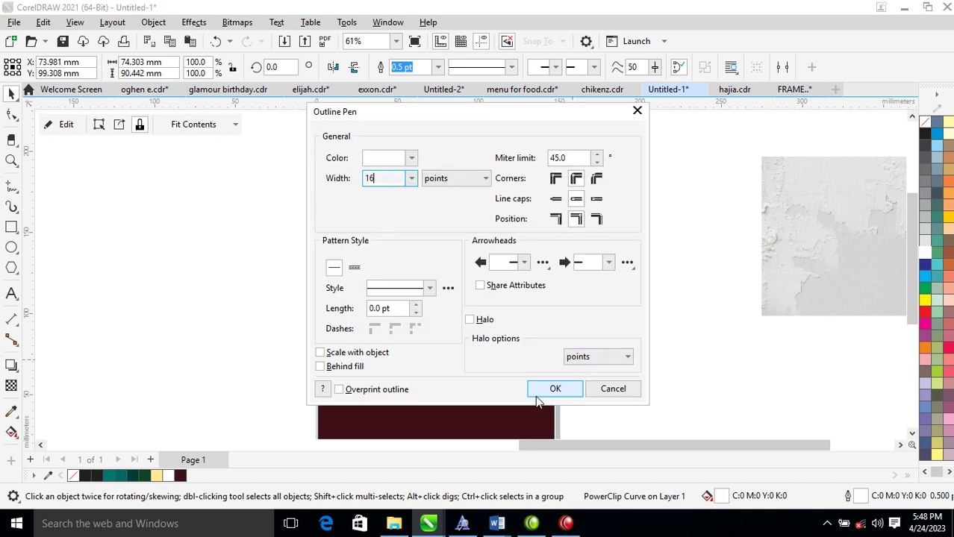
pyautogui.click(568, 394)
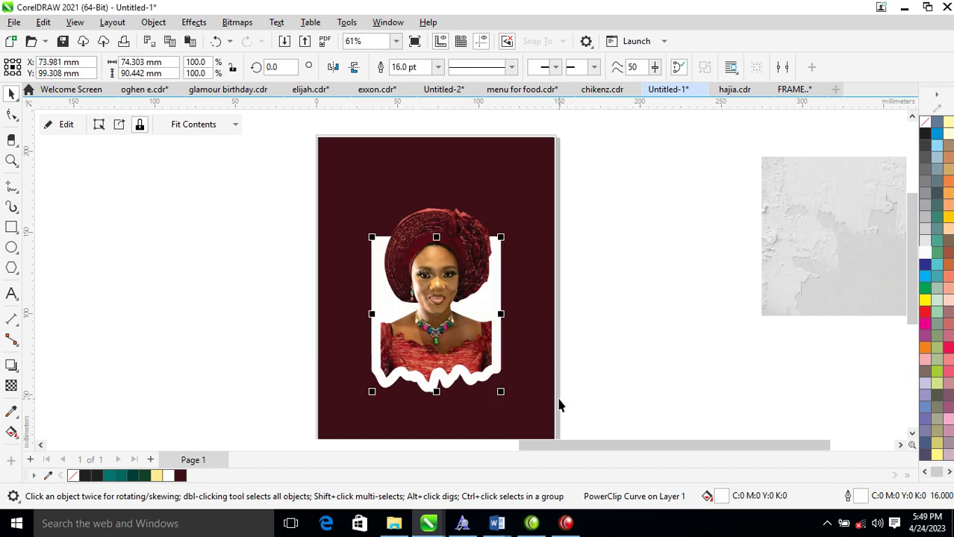
pyautogui.press('F12')
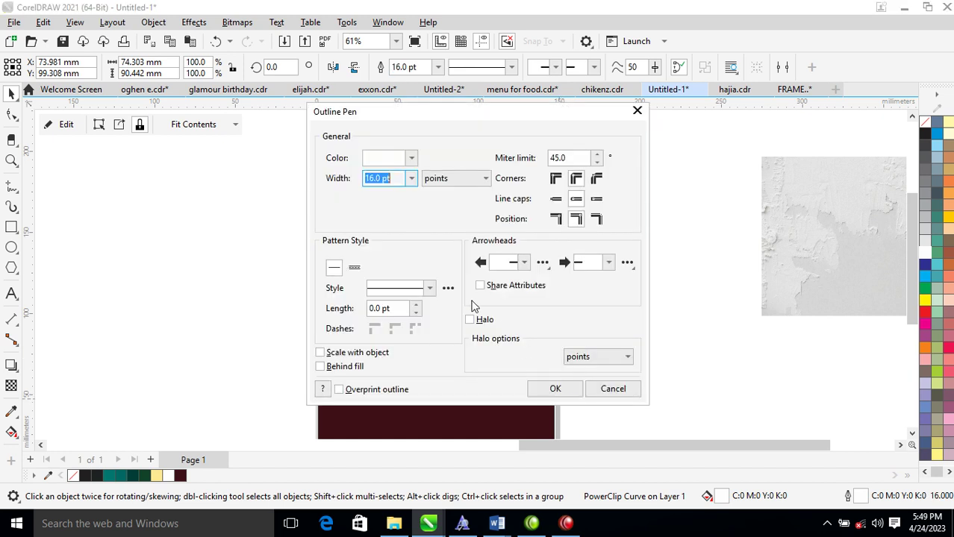
pyautogui.click(320, 353)
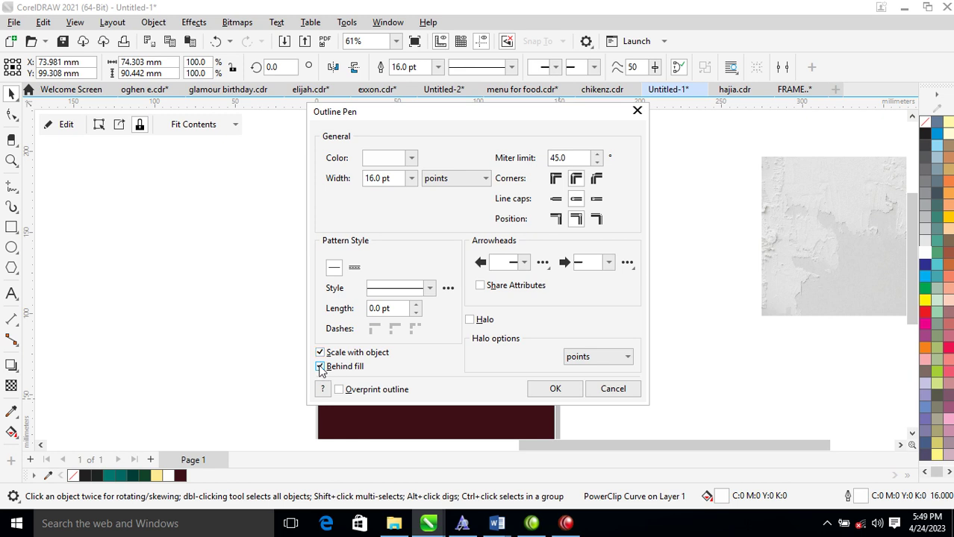
pyautogui.click(553, 389)
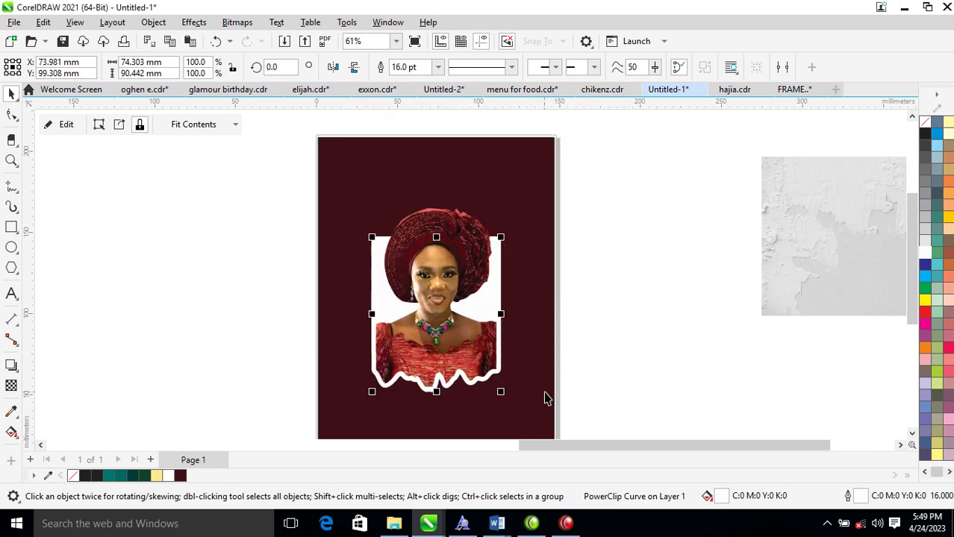
pyautogui.scroll(-4, 545, 398)
# Clip the grey texture into the portrait shape, send it behind the woman, and enlarge it to fill
pyautogui.press('z')
pyautogui.moveTo(365, 222); pyautogui.dragTo(751, 439)
pyautogui.press('space')
pyautogui.moveTo(722, 254); pyautogui.dragTo(400, 333)
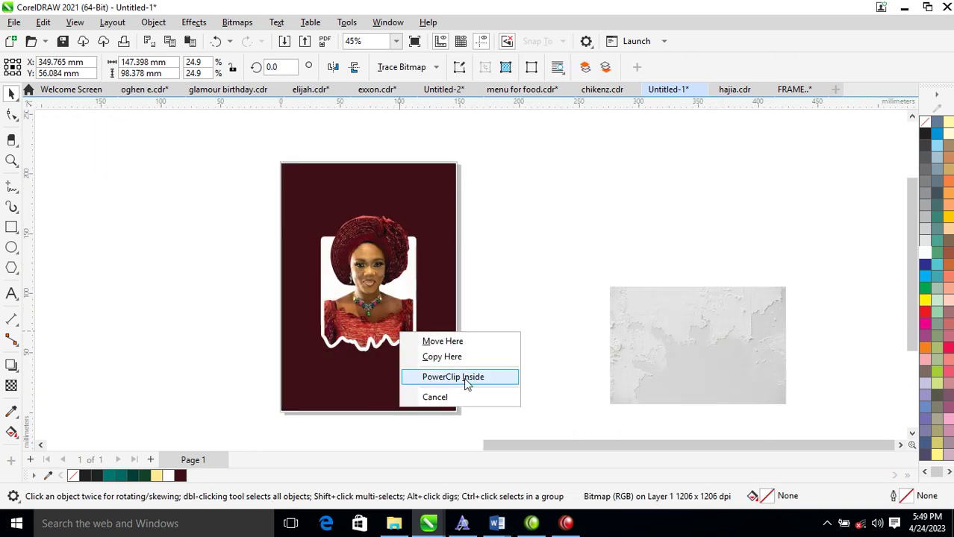
pyautogui.click(467, 379)
pyautogui.keyDown('ctrl'); pyautogui.click(406, 325); pyautogui.keyUp('ctrl')
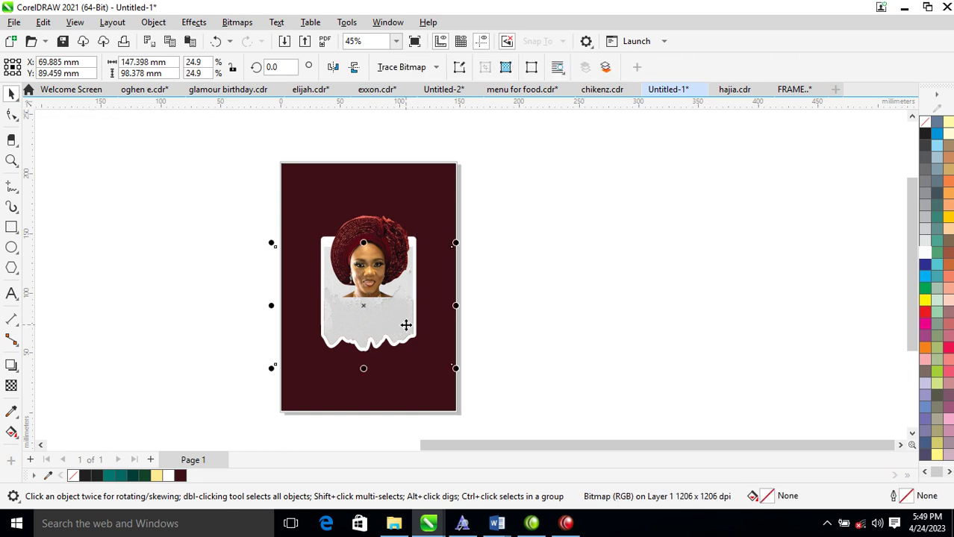
pyautogui.hotkey('shift', 'pagedown')
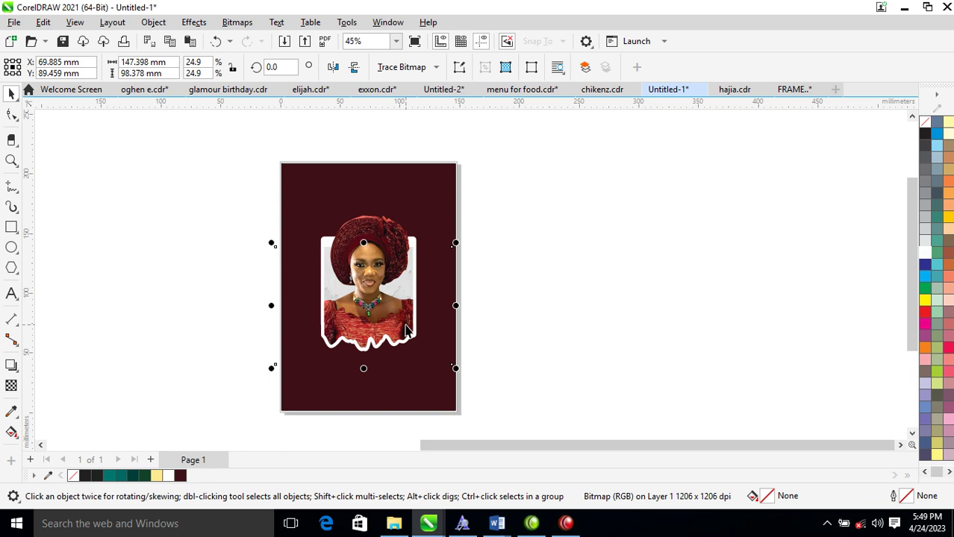
pyautogui.moveTo(456, 246); pyautogui.dragTo(551, 215)
pyautogui.click(489, 299)
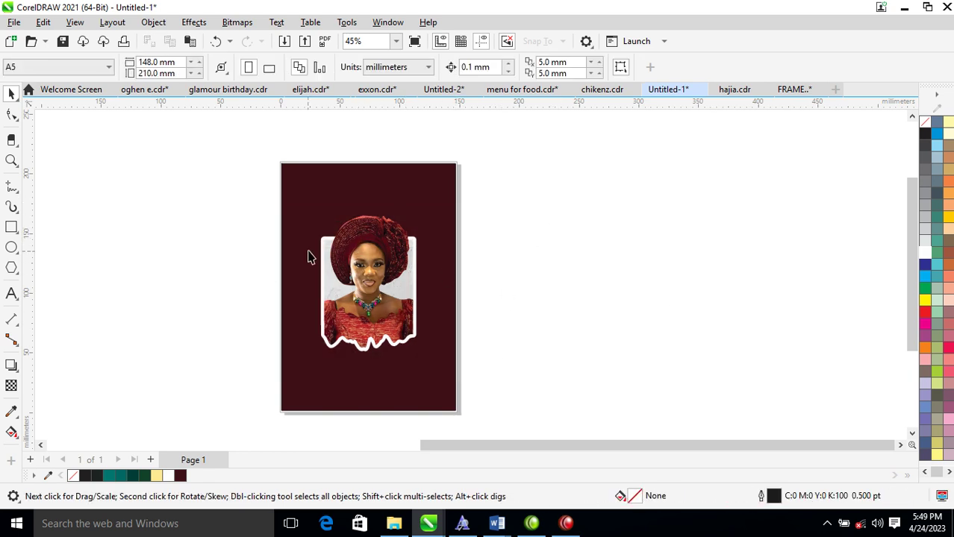
# Change the drip-framed portrait's white outline width from 16 pt to 13 pt
pyautogui.press('z')
pyautogui.moveTo(260, 192); pyautogui.dragTo(464, 372)
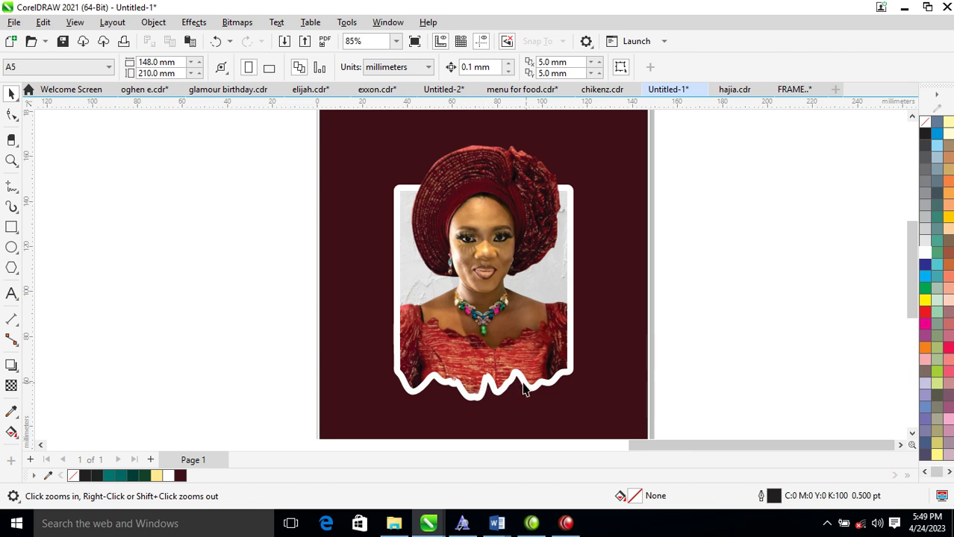
pyautogui.scroll(-3, 556, 377)
pyautogui.moveTo(419, 205); pyautogui.dragTo(607, 421)
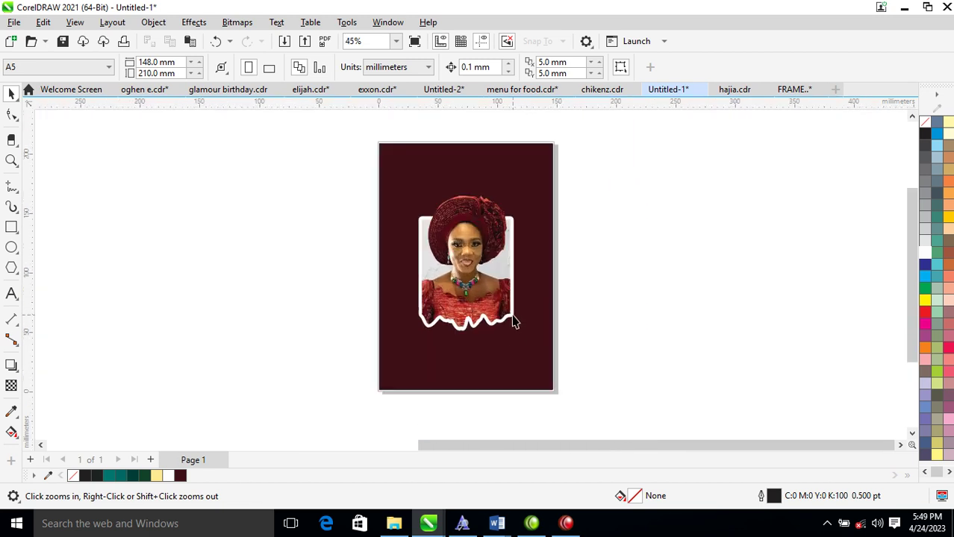
pyautogui.press('space')
pyautogui.click(513, 323)
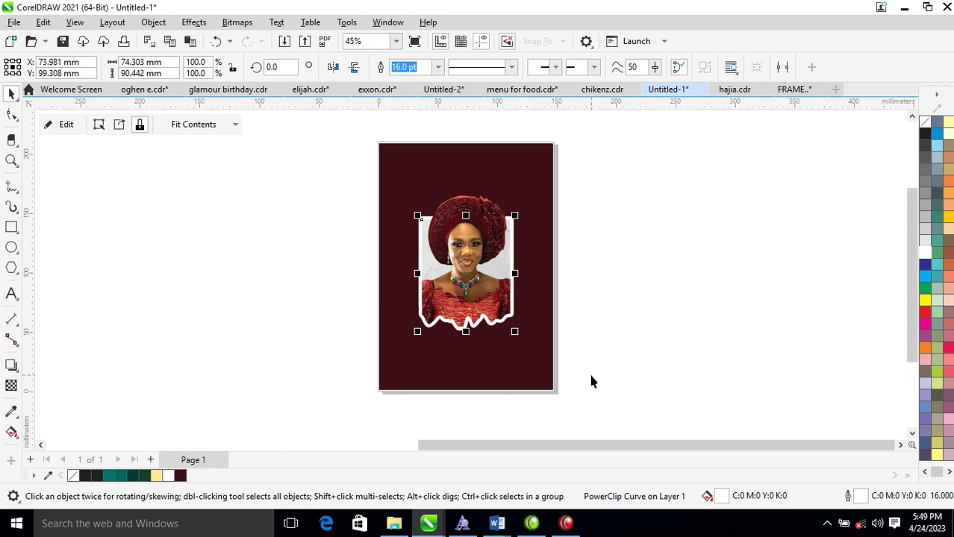
pyautogui.press('F12')
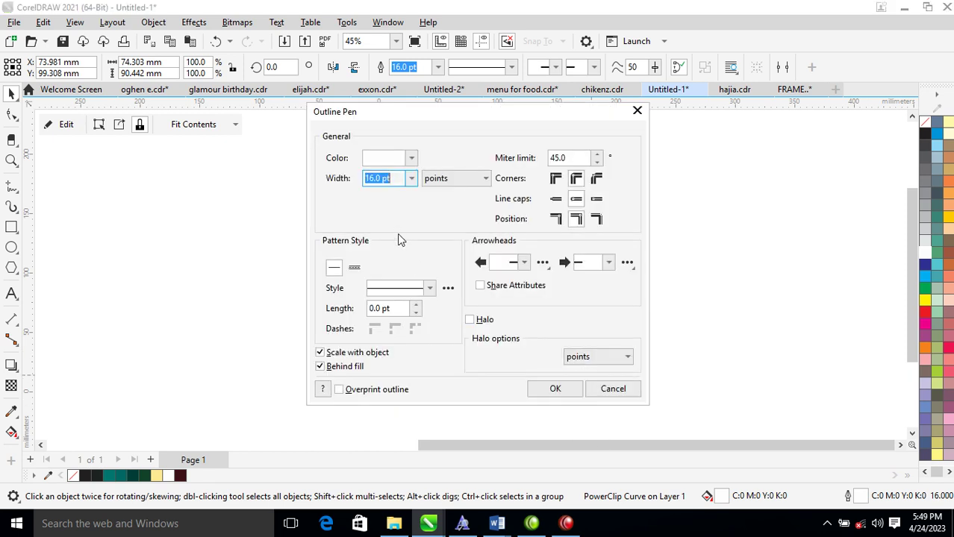
pyautogui.write('13')
pyautogui.press('Return')
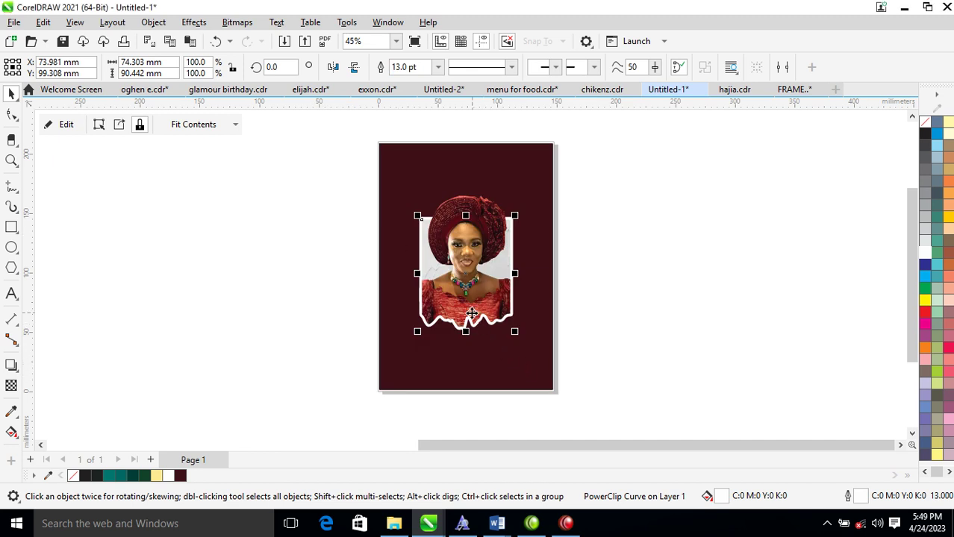
# Cast a drop shadow downward from the portrait at 90 opacity
pyautogui.click(12, 366)
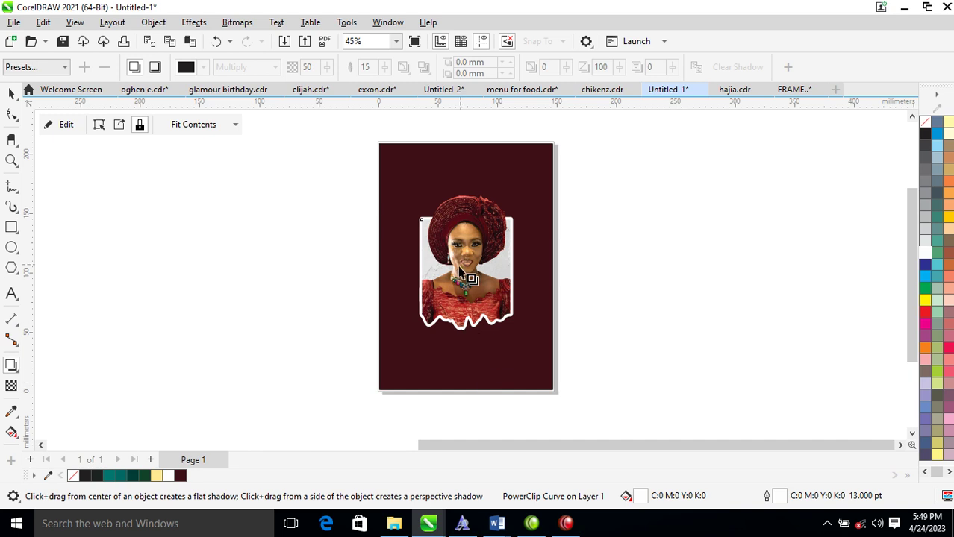
pyautogui.moveTo(465, 275); pyautogui.dragTo(481, 340)
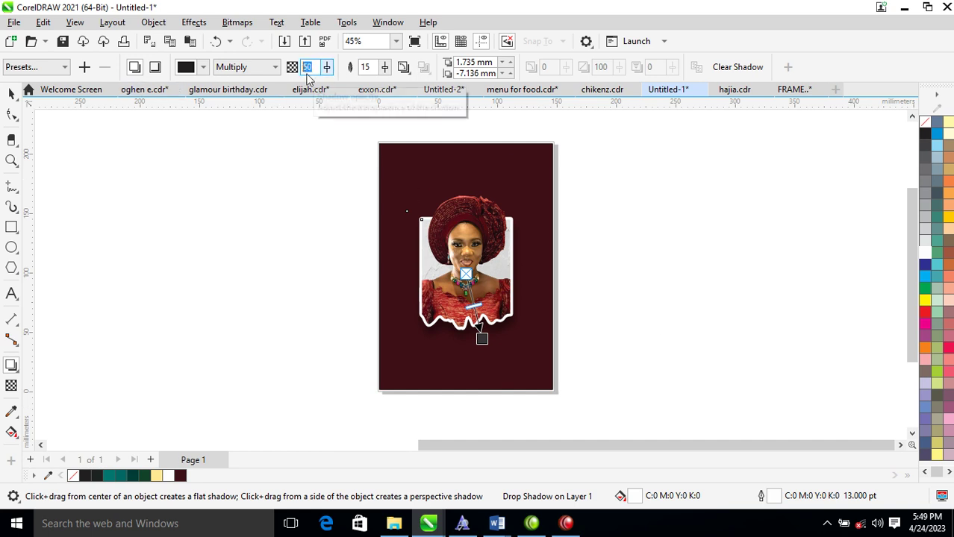
pyautogui.press('Return')
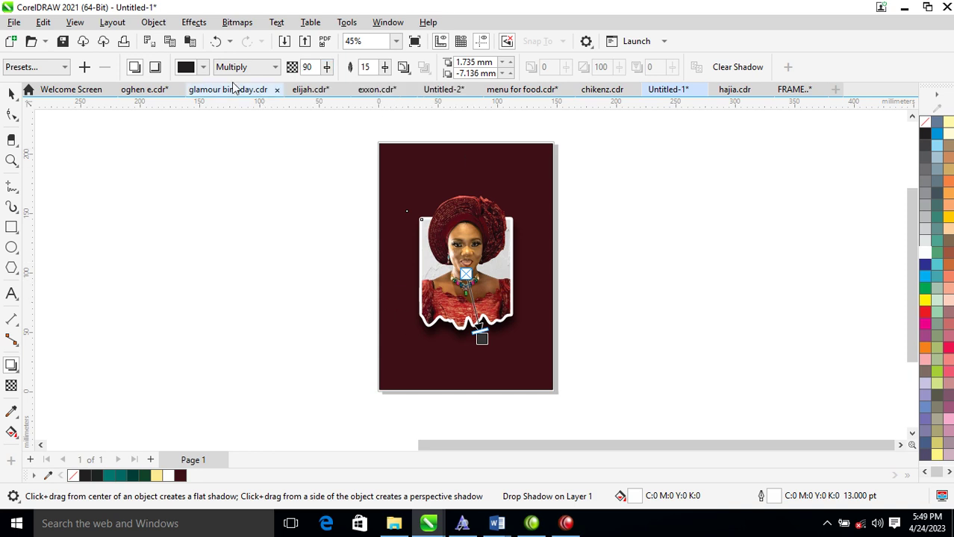
# Break the portrait's drop shadow apart into its own object
pyautogui.click(166, 23)
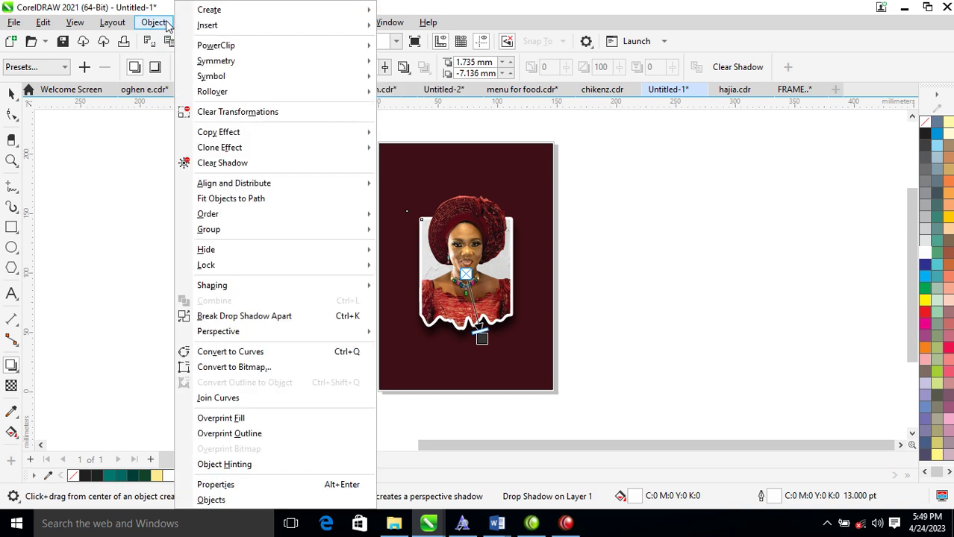
pyautogui.click(247, 317)
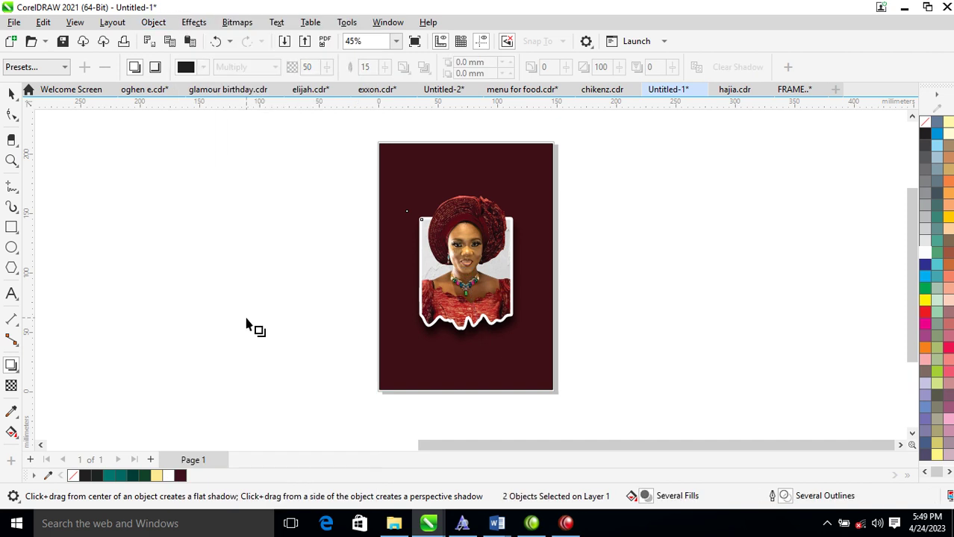
pyautogui.press('space')
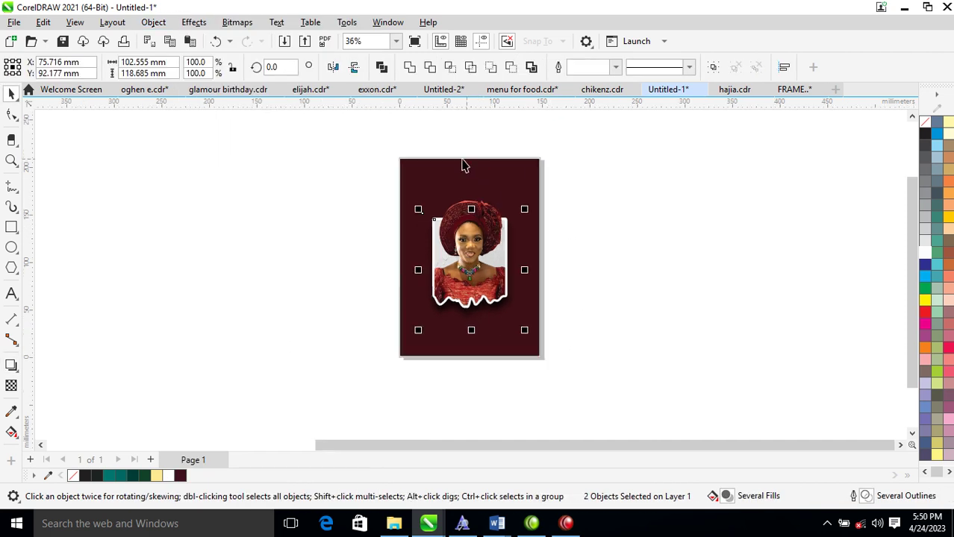
pyautogui.press('z')
pyautogui.moveTo(369, 132); pyautogui.dragTo(625, 375)
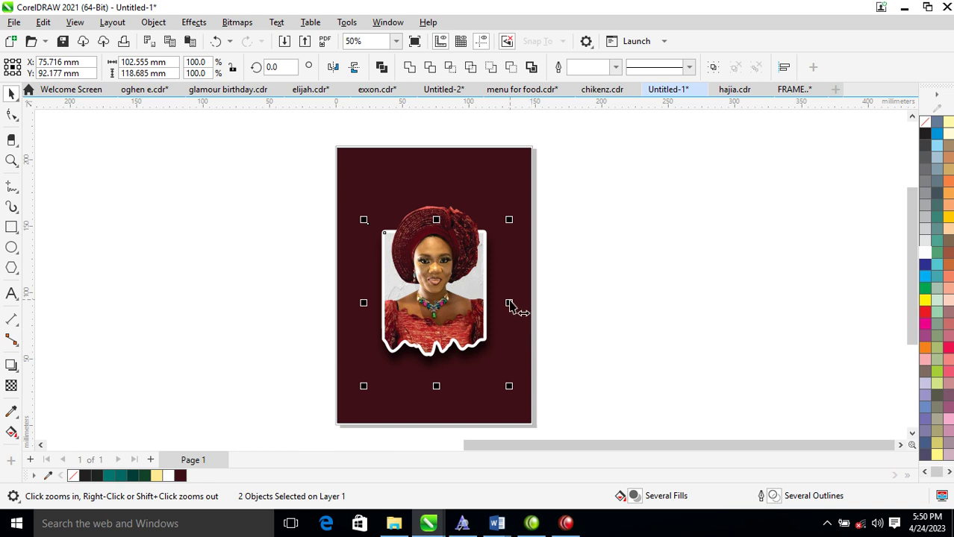
# Type 'Lets Celebrate' as a new text object above the portrait
pyautogui.click(153, 283)
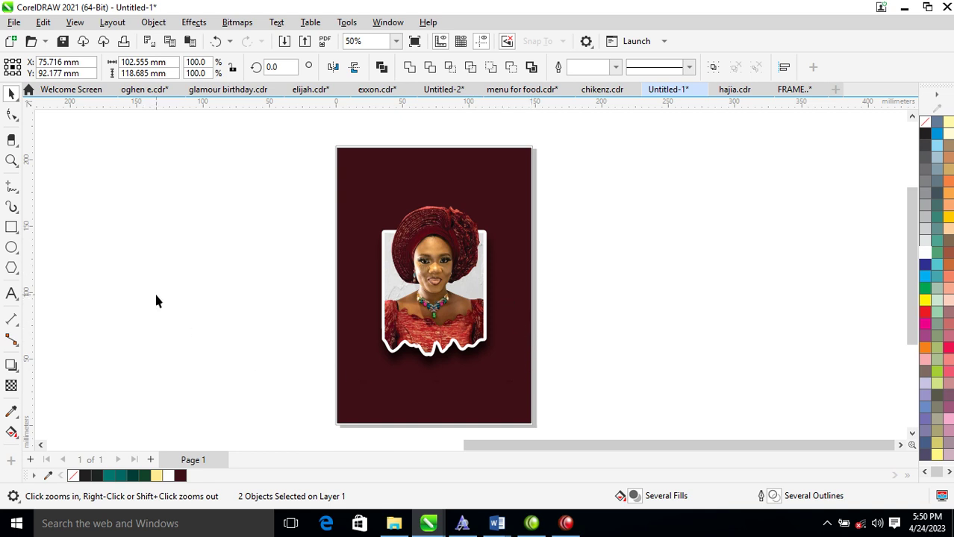
pyautogui.click(12, 295)
pyautogui.click(401, 176)
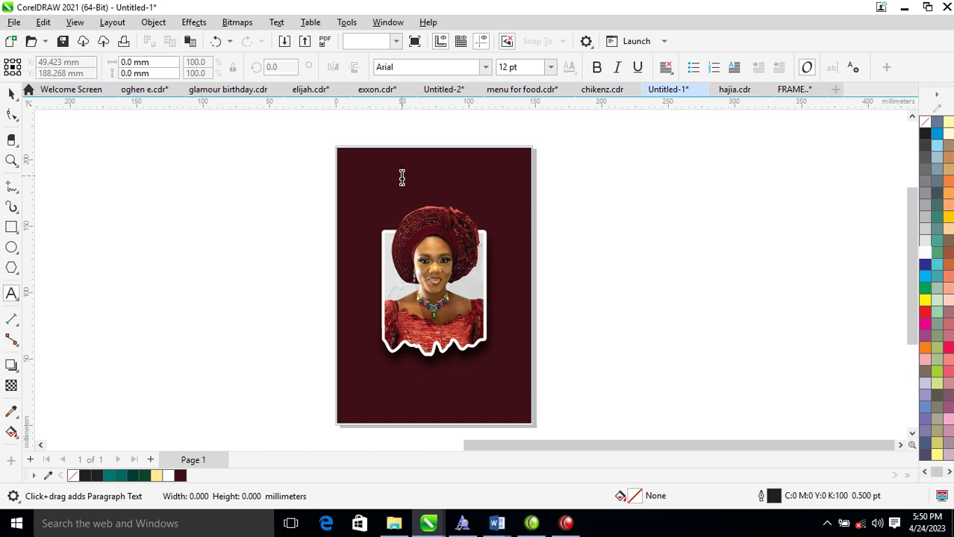
pyautogui.write('L')
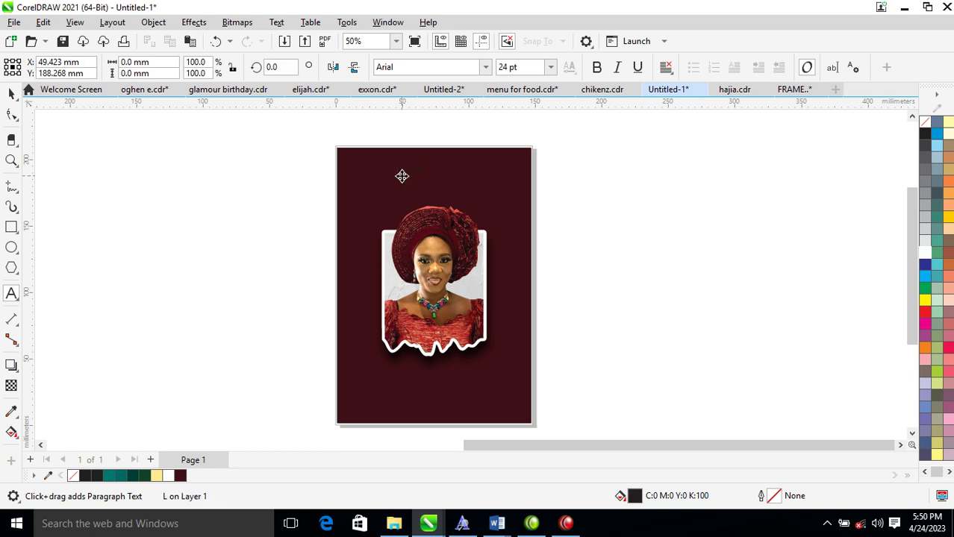
pyautogui.write('ets C')
pyautogui.press('Escape')
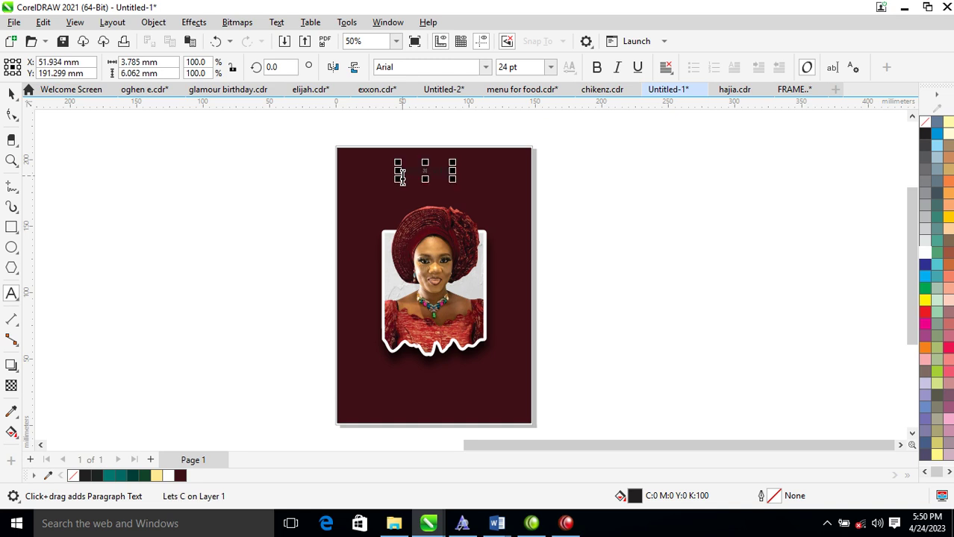
pyautogui.click(402, 176)
pyautogui.write('elebrate V')
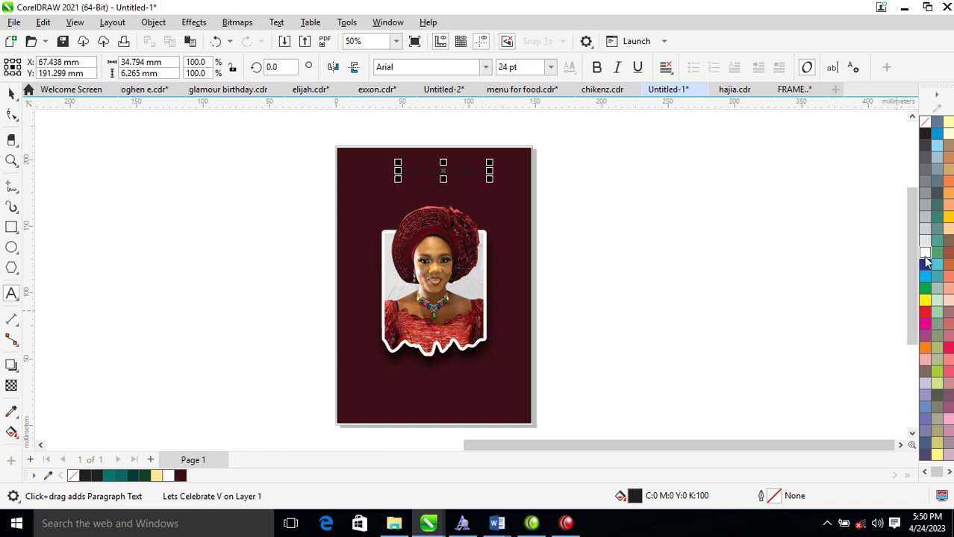
# Color the heading text white
pyautogui.click(925, 253)
pyautogui.press('Escape')
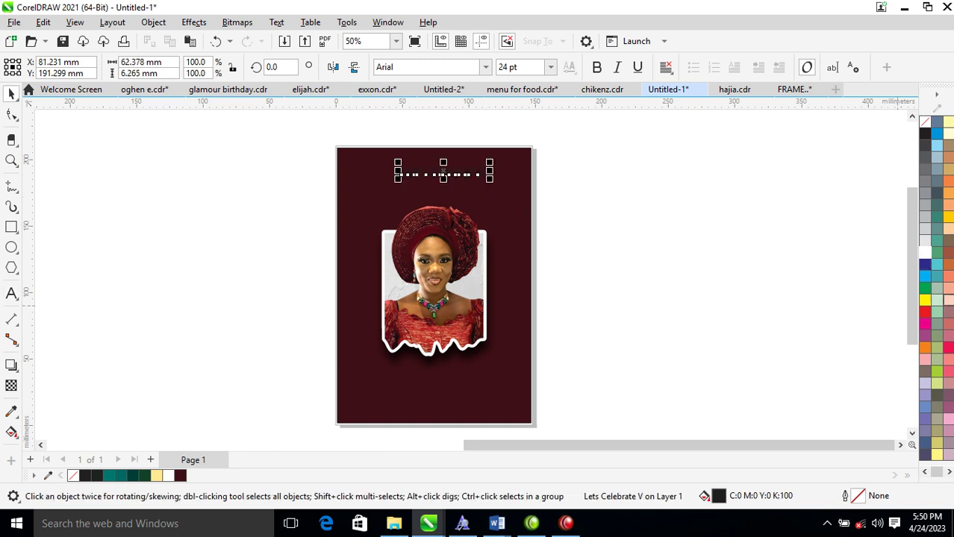
pyautogui.click(926, 254)
pyautogui.press('z')
pyautogui.moveTo(265, 118); pyautogui.dragTo(620, 235)
# Delete the stray trailing V and add a second line with 'Mrs.' and the celebrant's name
pyautogui.press('F8')
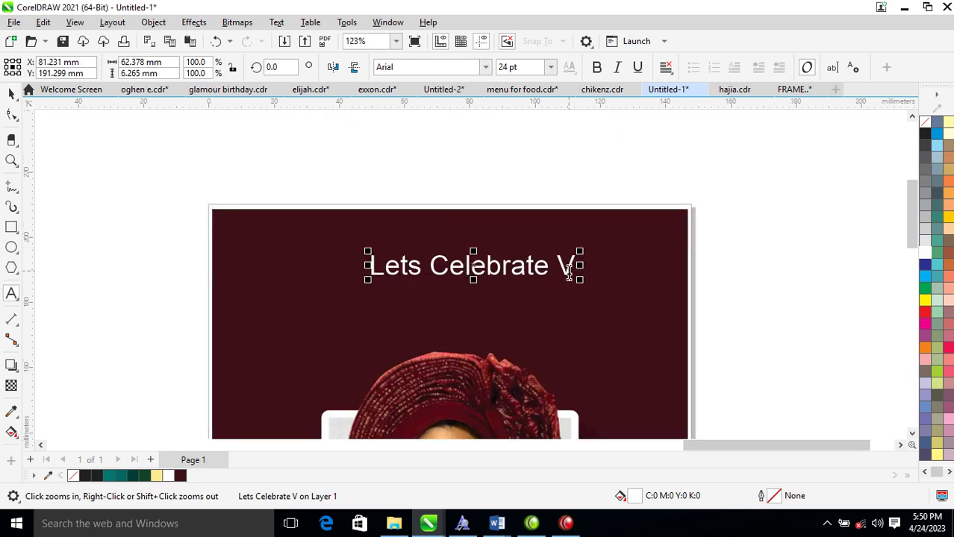
pyautogui.click(569, 275)
pyautogui.press('BackSpace')
pyautogui.press('Return')
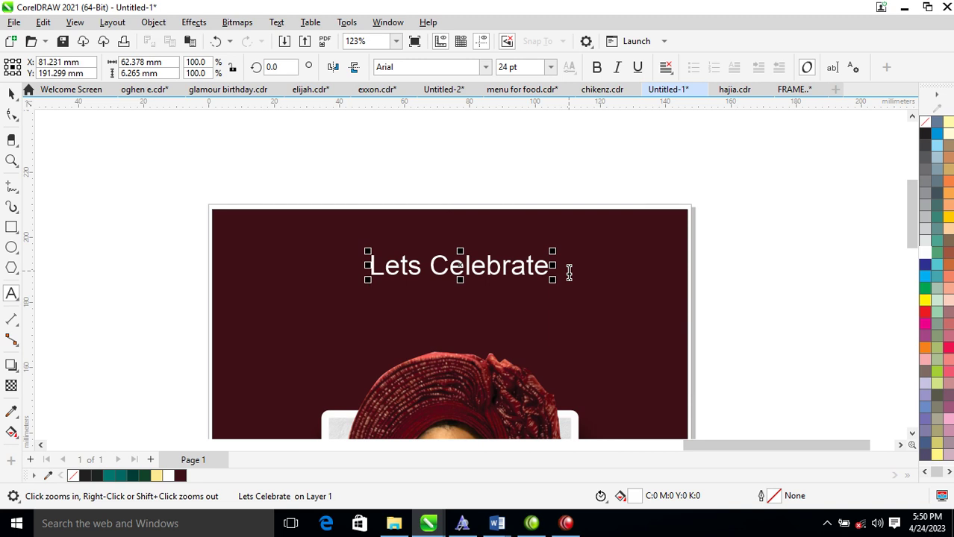
pyautogui.write('Mrs. ')
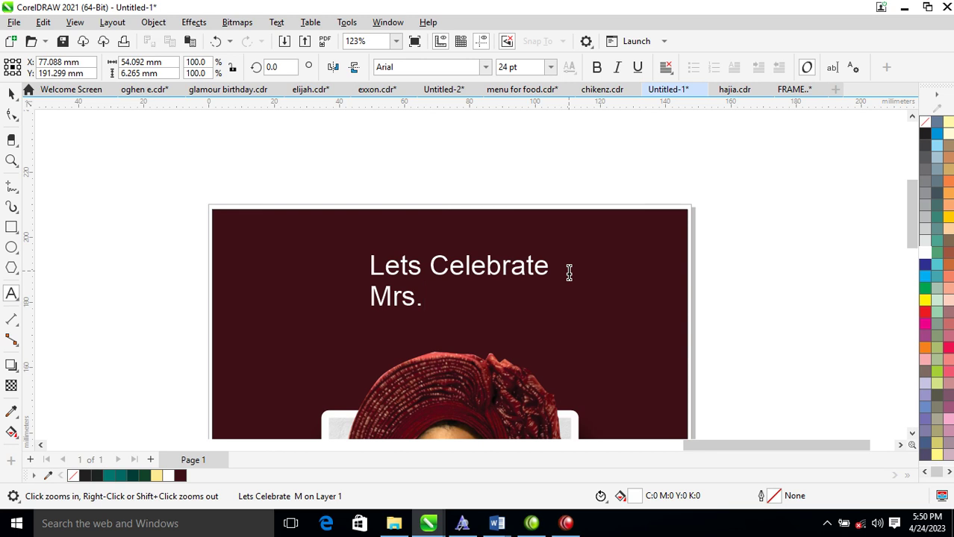
pyautogui.write('Jane')
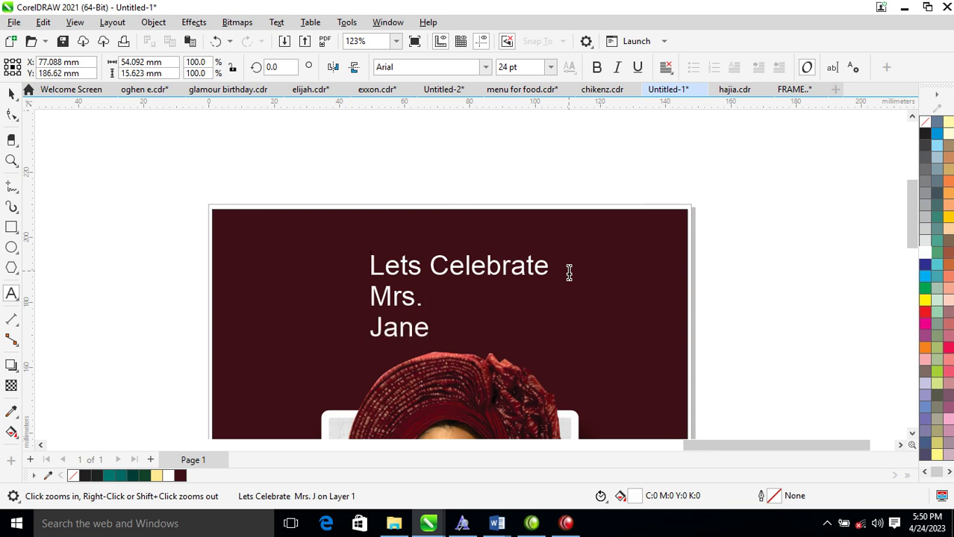
pyautogui.hotkey('ctrl', 'space')
pyautogui.scroll(-4, 528, 179)
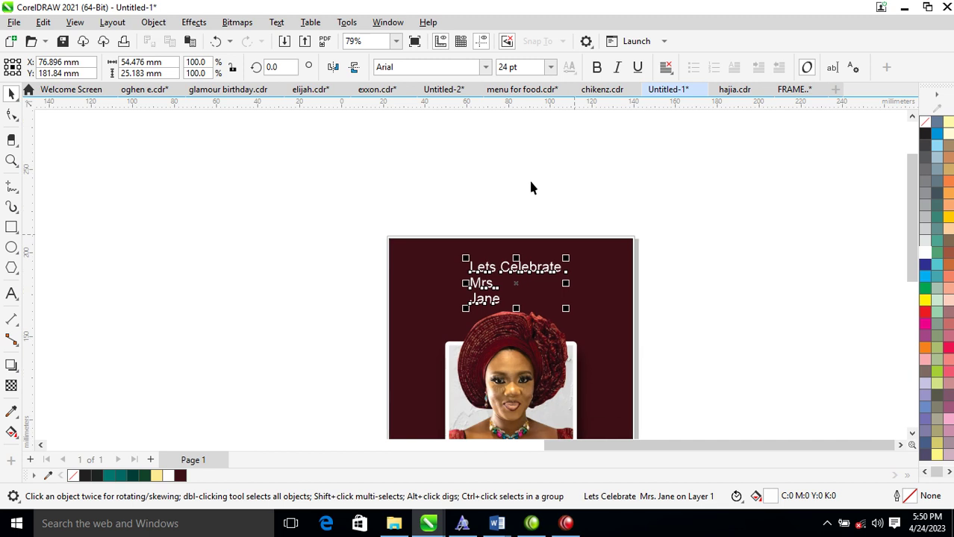
# Set the heading font to Trajan Pro
pyautogui.click(486, 67)
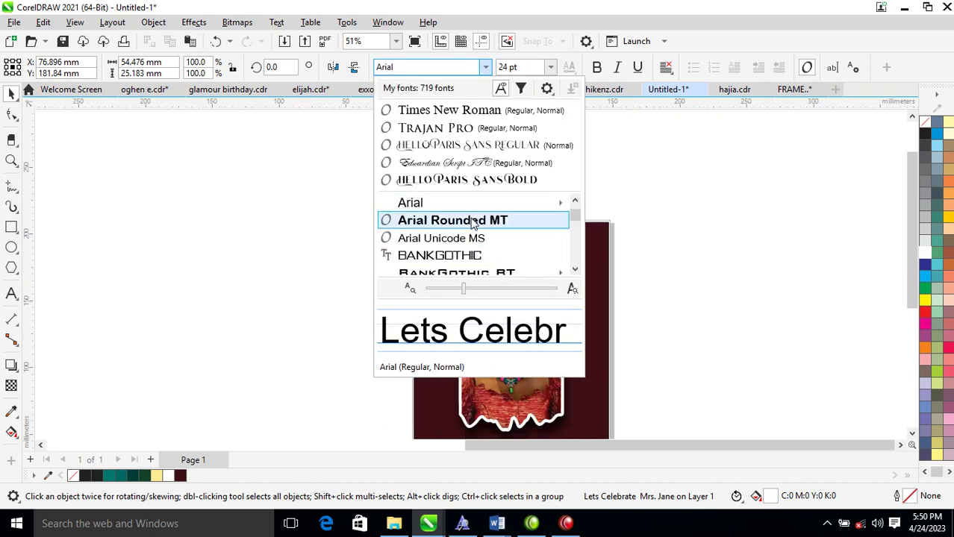
pyautogui.click(452, 127)
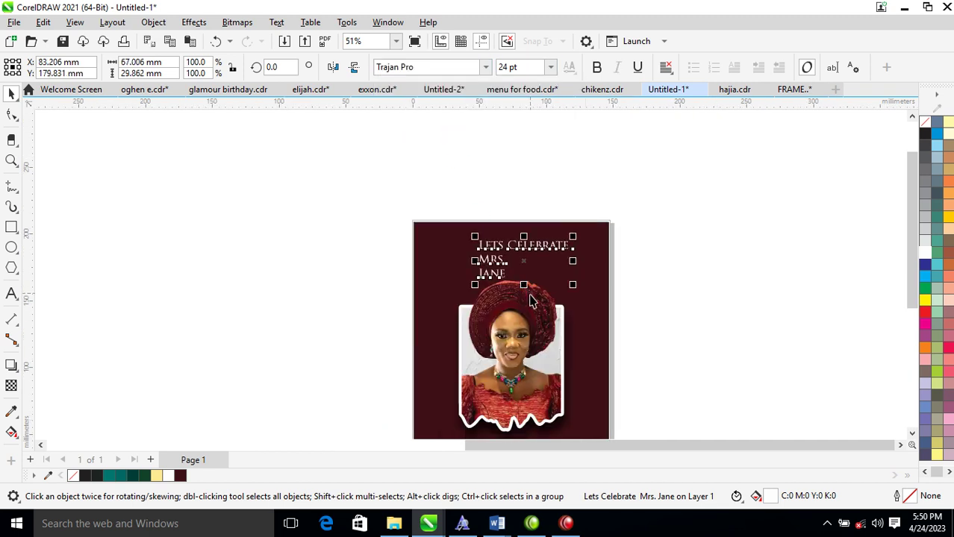
pyautogui.press('z')
pyautogui.scroll(7, 613, 415)
pyautogui.press('space')
pyautogui.click(571, 366)
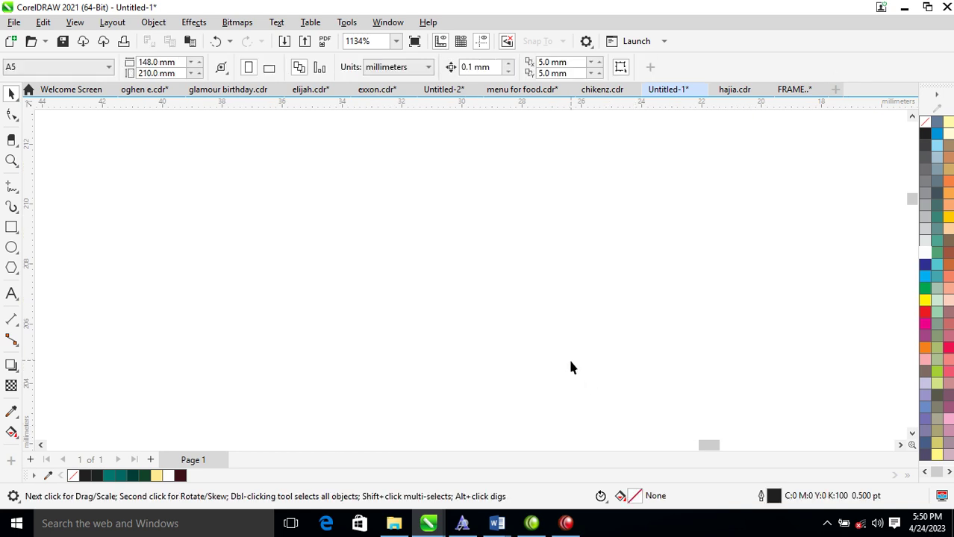
pyautogui.scroll(-1, 564, 344)
pyautogui.scroll(-2, 563, 344)
pyautogui.scroll(-5, 655, 309)
# Move the name line down below the portrait
pyautogui.press('z')
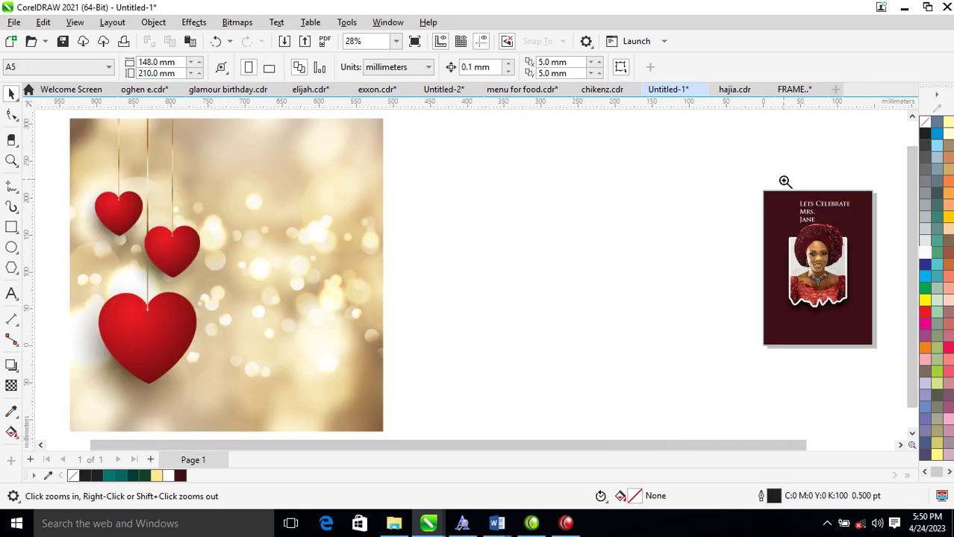
pyautogui.moveTo(733, 180); pyautogui.dragTo(906, 345)
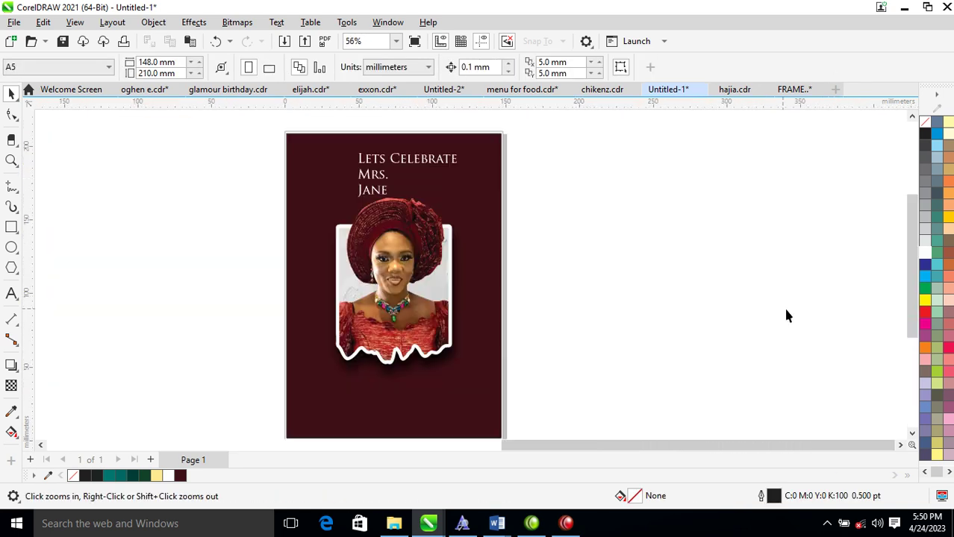
pyautogui.press('space')
pyautogui.click(439, 166)
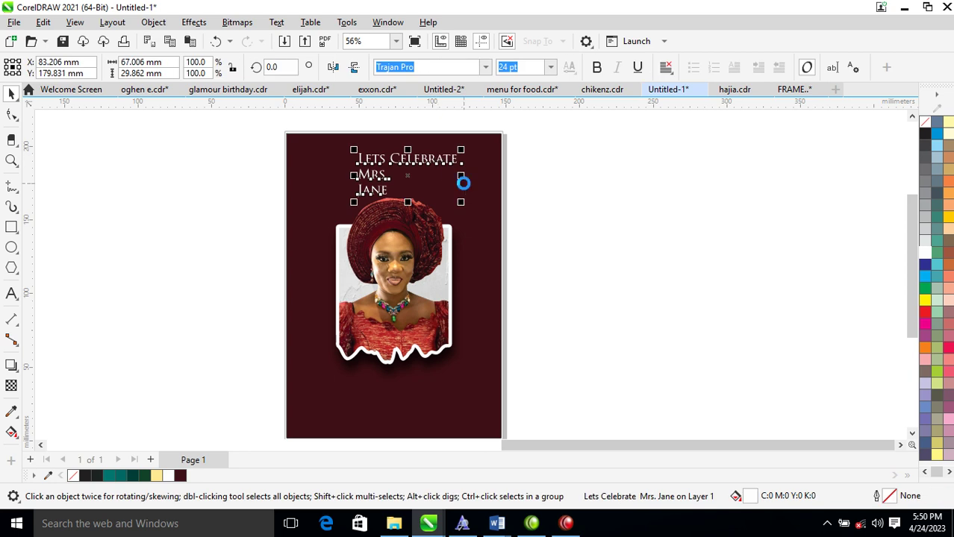
pyautogui.moveTo(384, 193); pyautogui.dragTo(480, 356)
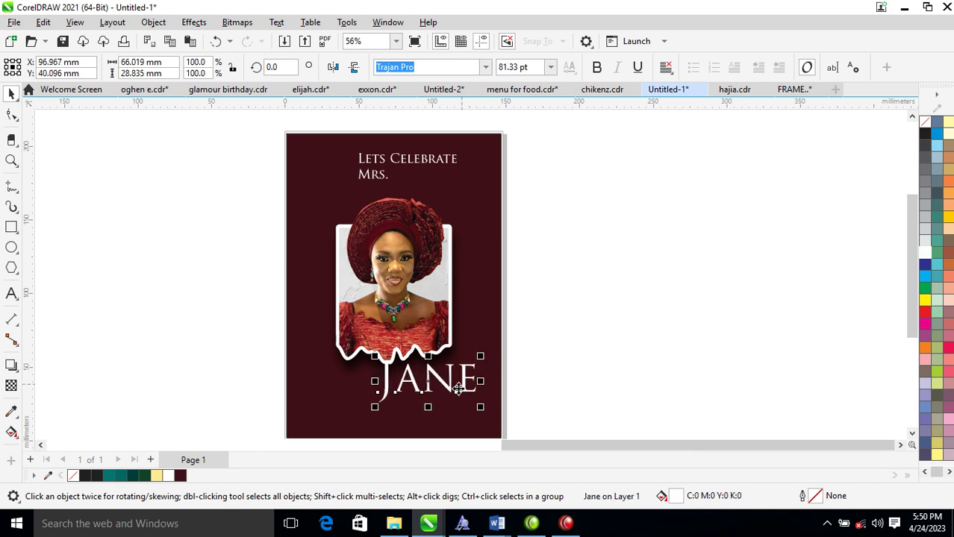
# Set the name in Julietta and enlarge it to about 191.6 pt
pyautogui.click(485, 67)
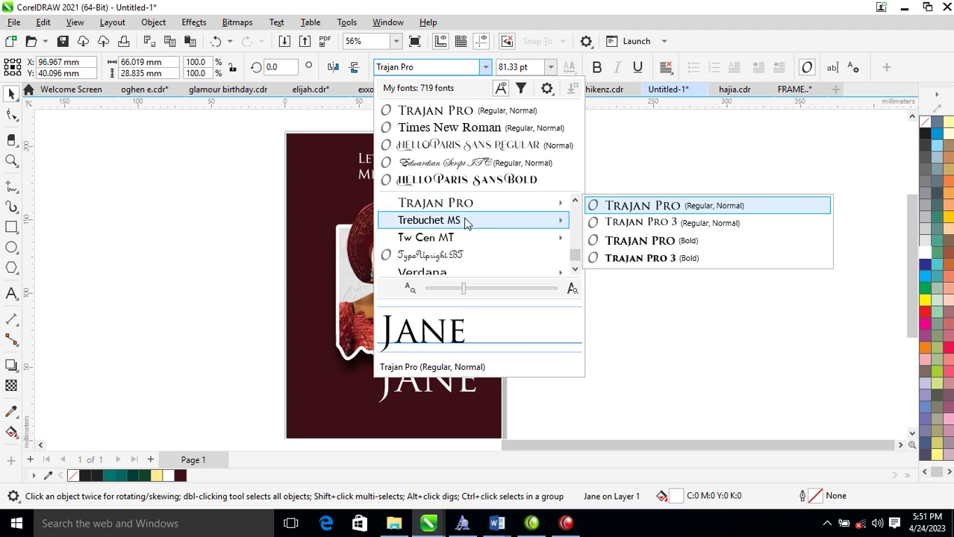
pyautogui.scroll(10, 450, 247)
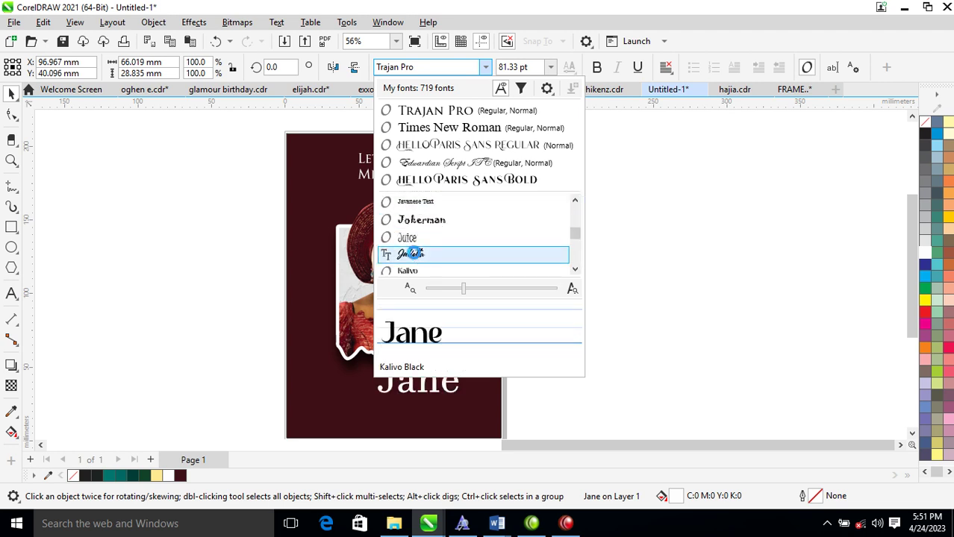
pyautogui.click(412, 253)
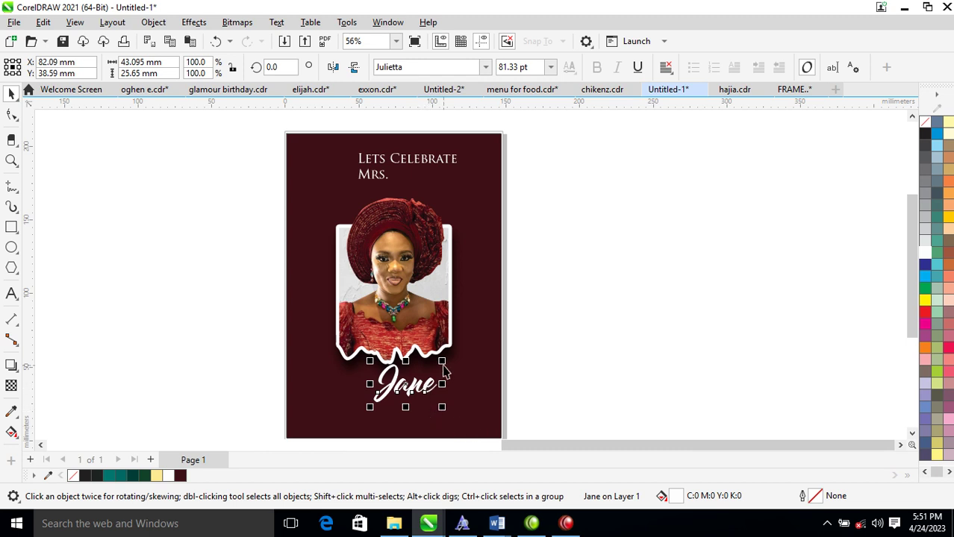
pyautogui.moveTo(442, 362); pyautogui.dragTo(496, 342)
pyautogui.moveTo(464, 385); pyautogui.dragTo(452, 378)
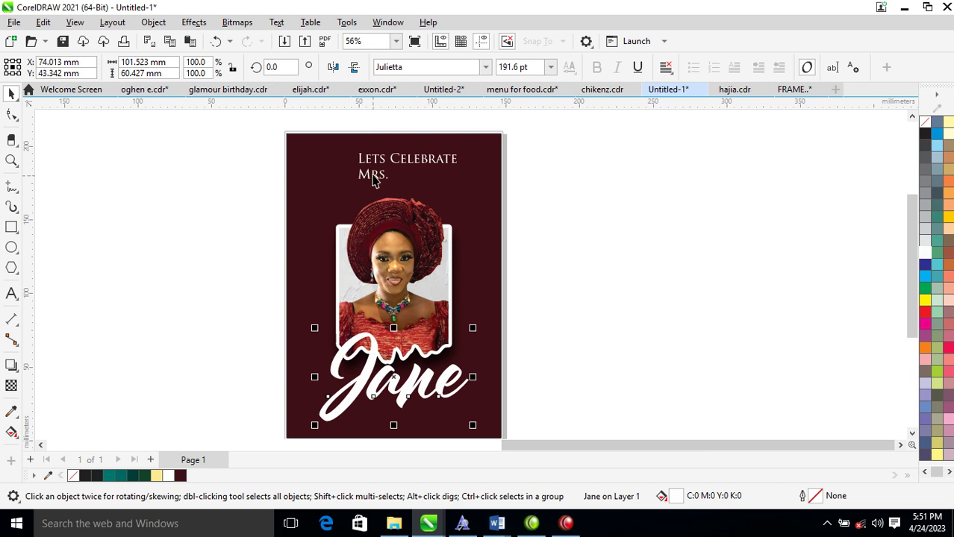
# Move 'Mrs.' down to sit just above the name
pyautogui.moveTo(383, 179); pyautogui.dragTo(416, 362)
pyautogui.press('z')
pyautogui.moveTo(273, 263); pyautogui.dragTo(554, 424)
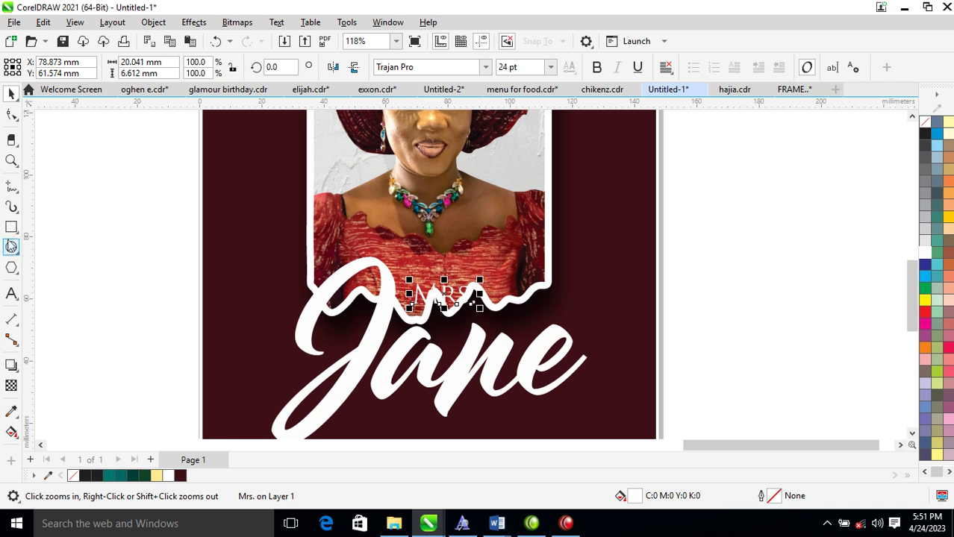
# Draw a red-filled oval around 'Mrs.'
pyautogui.click(11, 247)
pyautogui.moveTo(397, 276); pyautogui.dragTo(485, 324)
pyautogui.press('space')
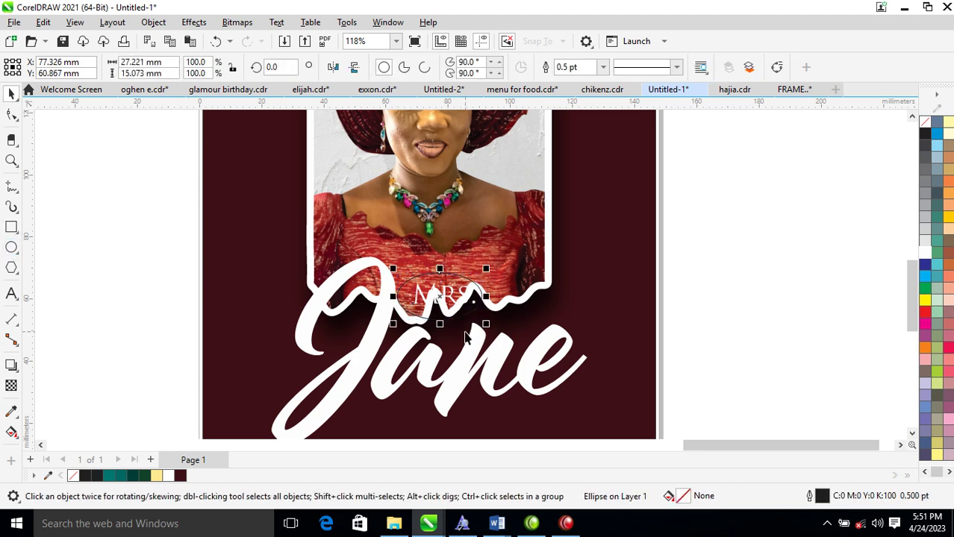
pyautogui.click(924, 313)
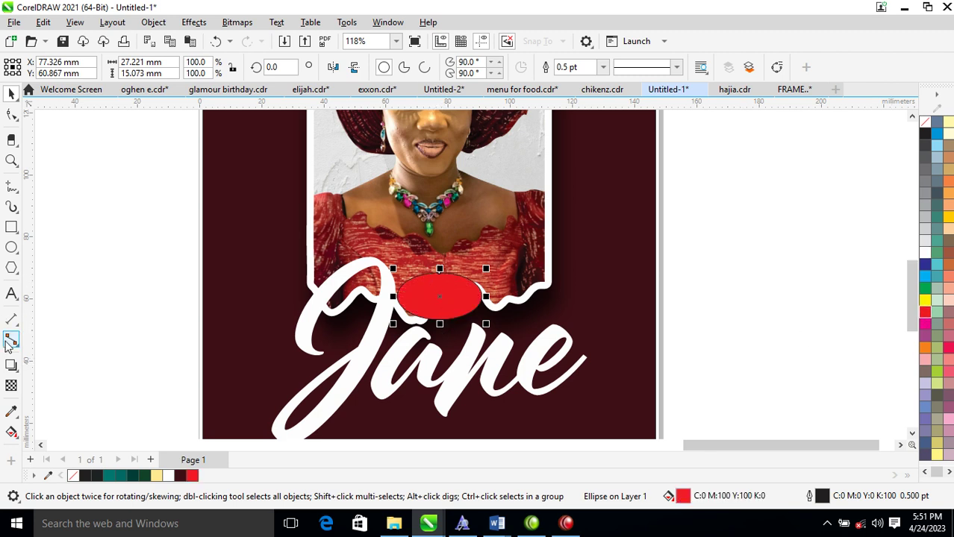
# Give the oval a vertical dark-maroon-to-red gradient fill and a white outline
pyautogui.click(11, 433)
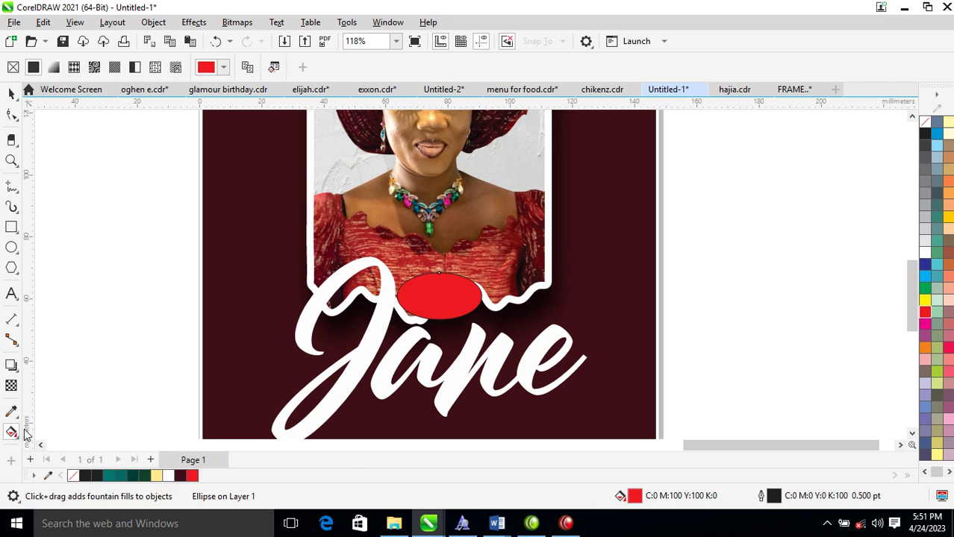
pyautogui.moveTo(439, 325); pyautogui.dragTo(442, 284)
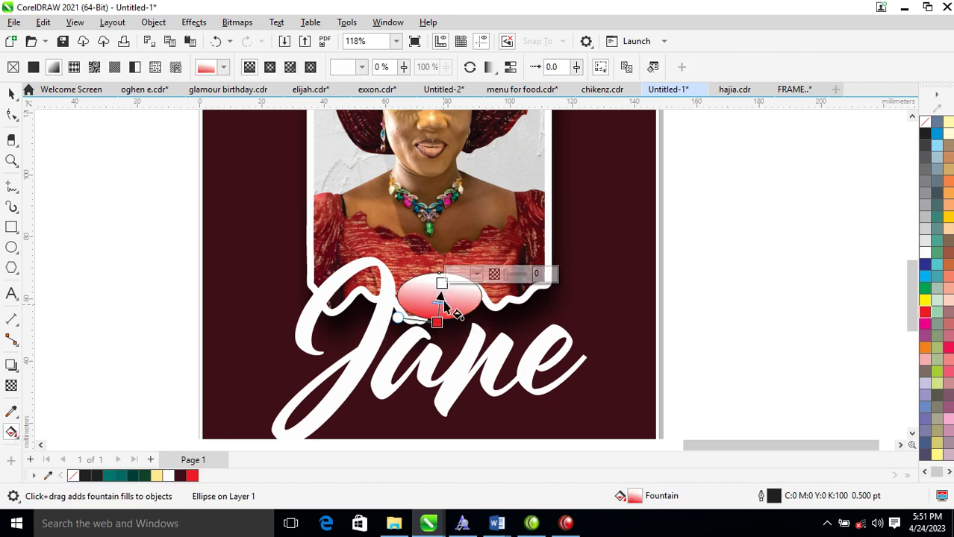
pyautogui.click(179, 478)
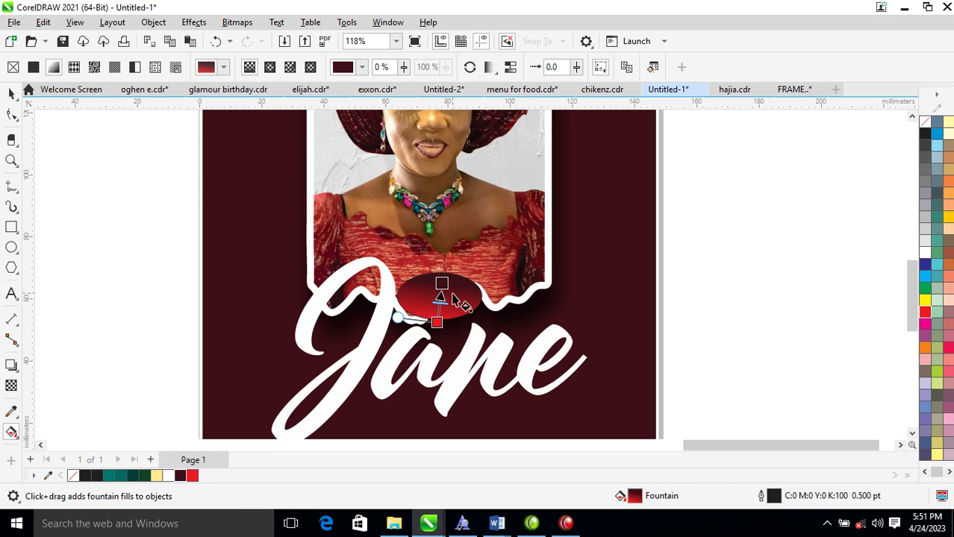
pyautogui.press('space')
pyautogui.press('space')
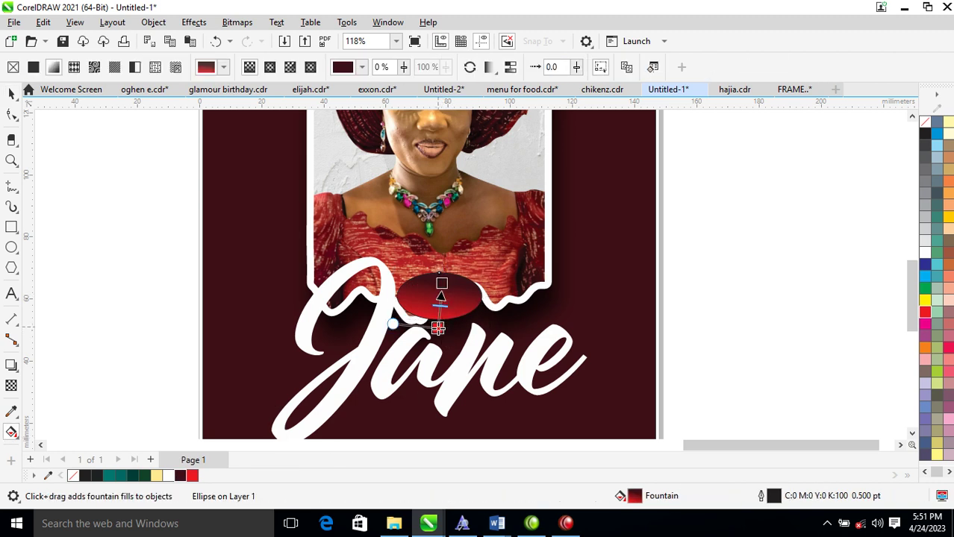
pyautogui.click(442, 341)
pyautogui.press('space')
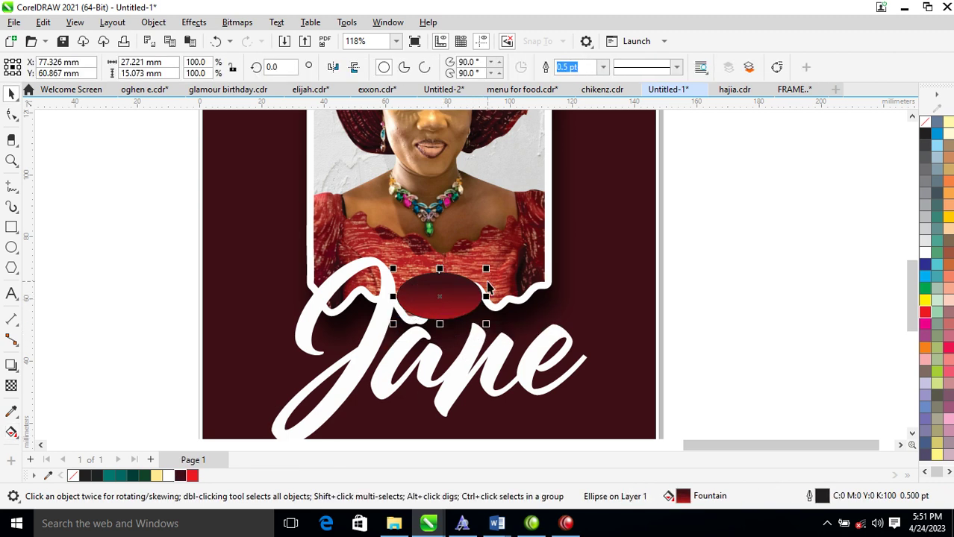
pyautogui.rightClick(924, 254)
pyautogui.click(884, 267)
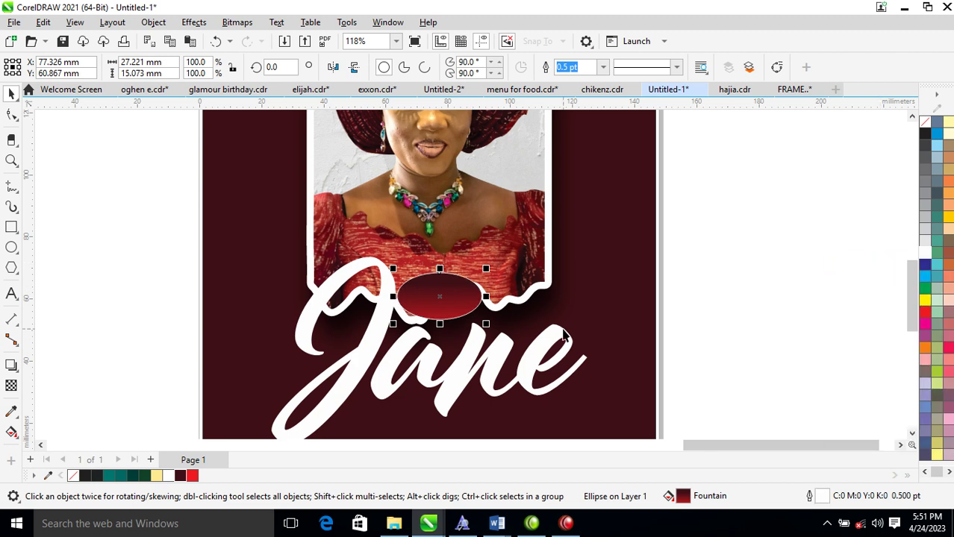
# Set the oval's outline to 3 pt, scaled with the object and behind the fill
pyautogui.press('F12')
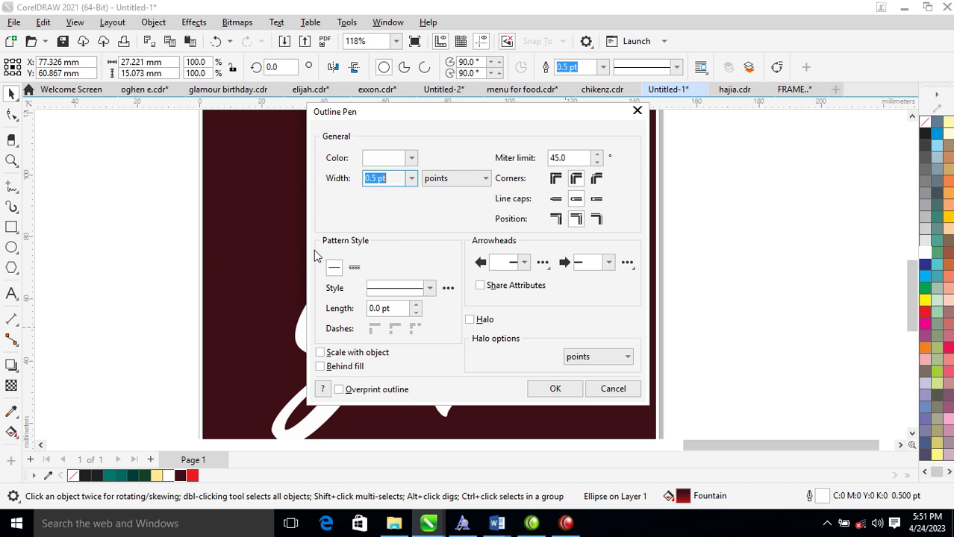
pyautogui.write('3')
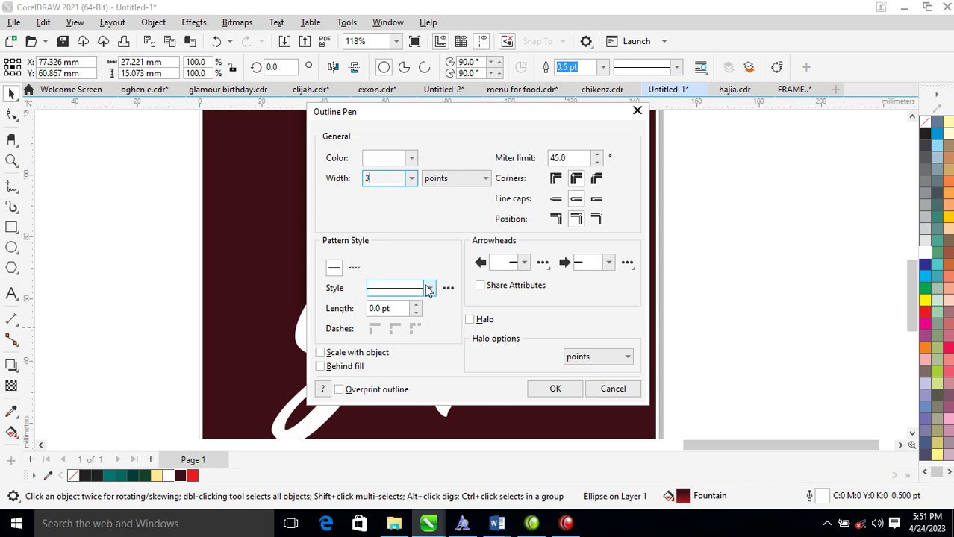
pyautogui.click(320, 352)
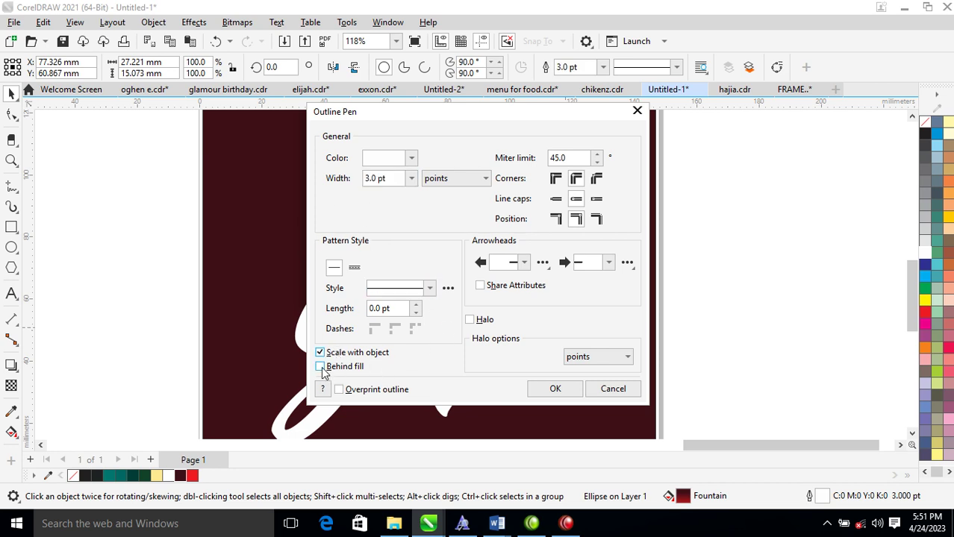
pyautogui.click(321, 367)
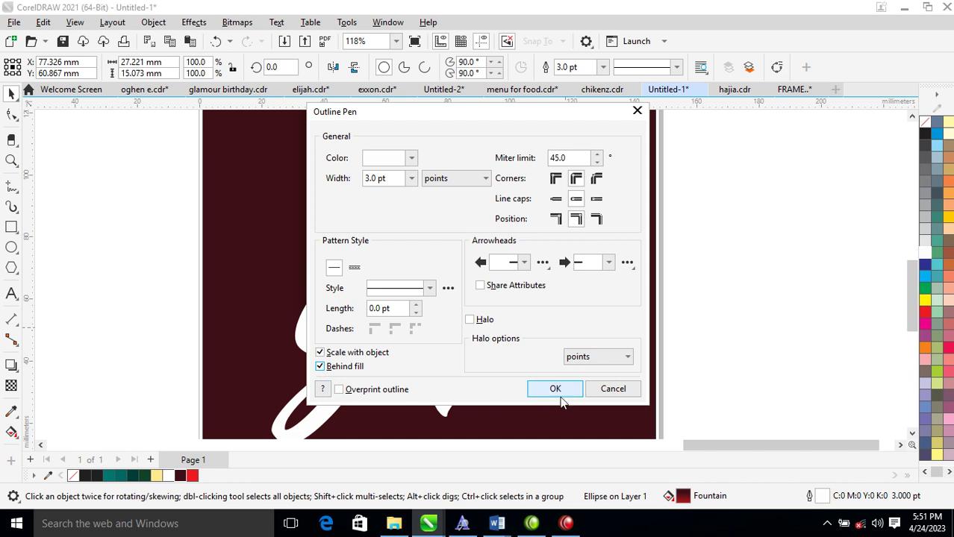
pyautogui.click(556, 389)
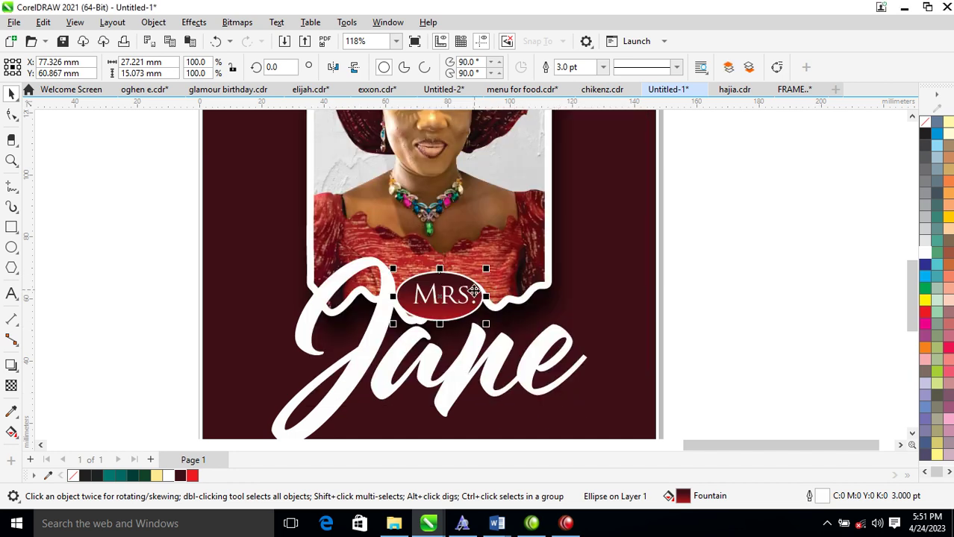
# Select 'Mrs.' with the oval, shift both slightly right, and select the name
pyautogui.keyDown('shift'); pyautogui.click(466, 297); pyautogui.keyUp('shift')
pyautogui.moveTo(466, 297); pyautogui.dragTo(478, 276)
pyautogui.scroll(-5, 480, 368)
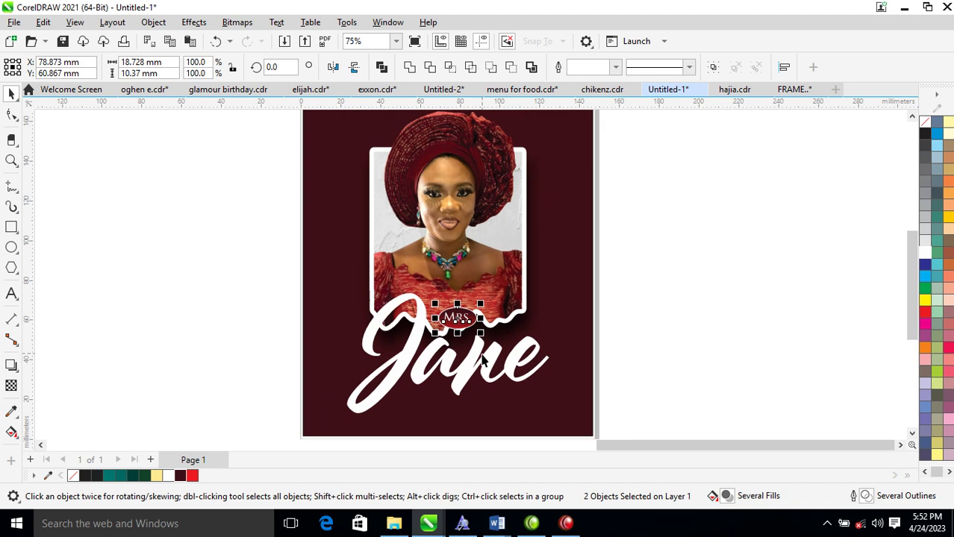
pyautogui.press('z')
pyautogui.moveTo(297, 274); pyautogui.dragTo(566, 408)
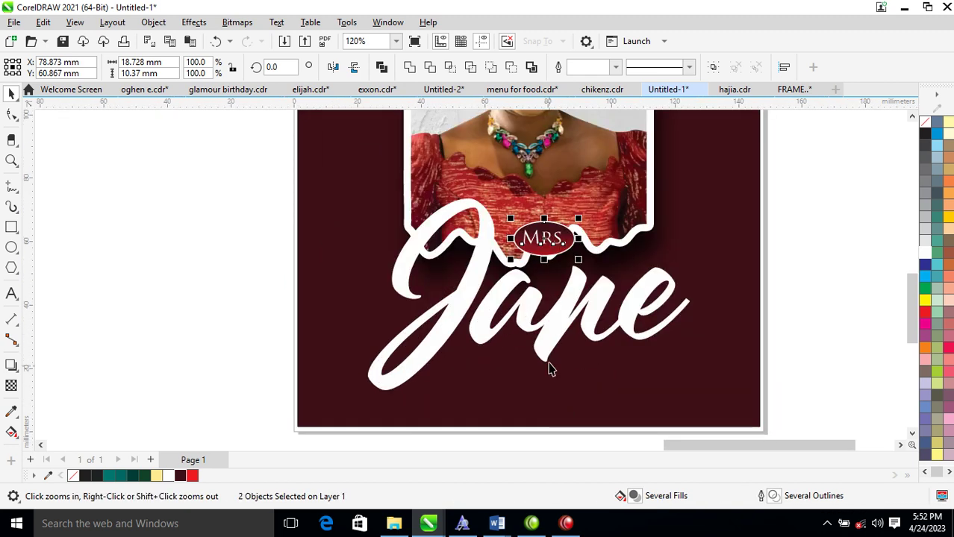
pyautogui.press('space')
pyautogui.click(569, 322)
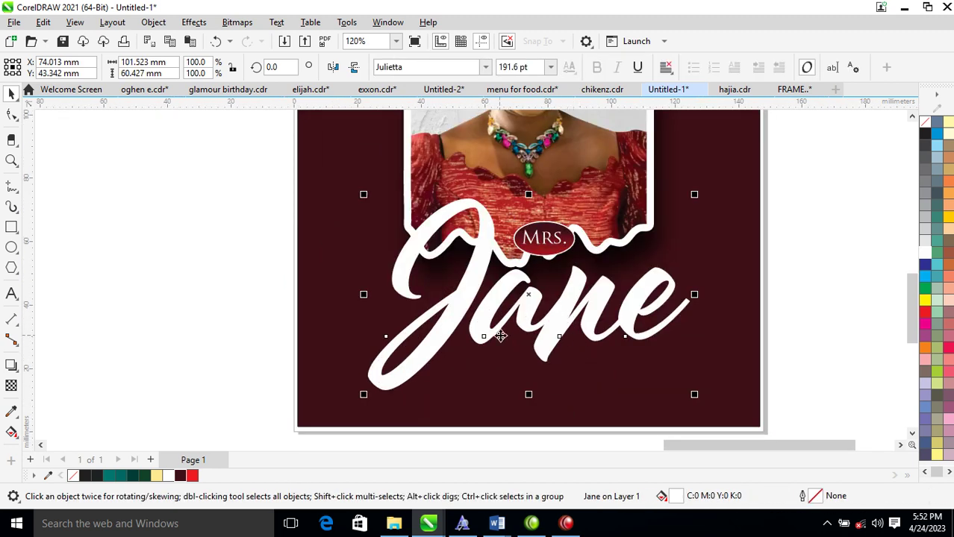
# Fill the name with a vertical white gradient and a tight black band across its middle
pyautogui.click(11, 433)
pyautogui.moveTo(551, 246); pyautogui.dragTo(552, 351)
pyautogui.doubleClick(553, 291)
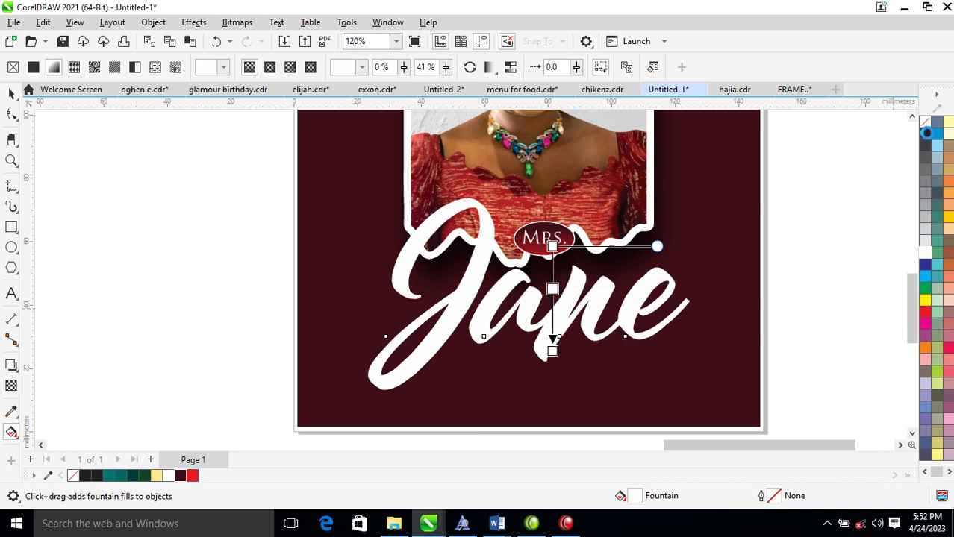
pyautogui.click(925, 133)
pyautogui.moveTo(552, 246); pyautogui.dragTo(552, 289)
pyautogui.moveTo(552, 349); pyautogui.dragTo(552, 329)
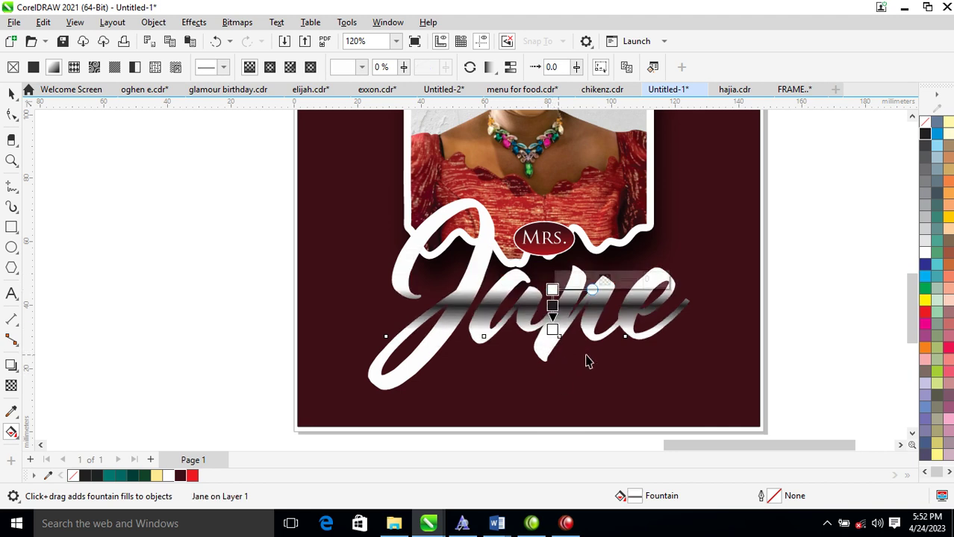
pyautogui.press('space')
# Give the name a white outline and nudge the chrome band slightly lower
pyautogui.rightClick(925, 248)
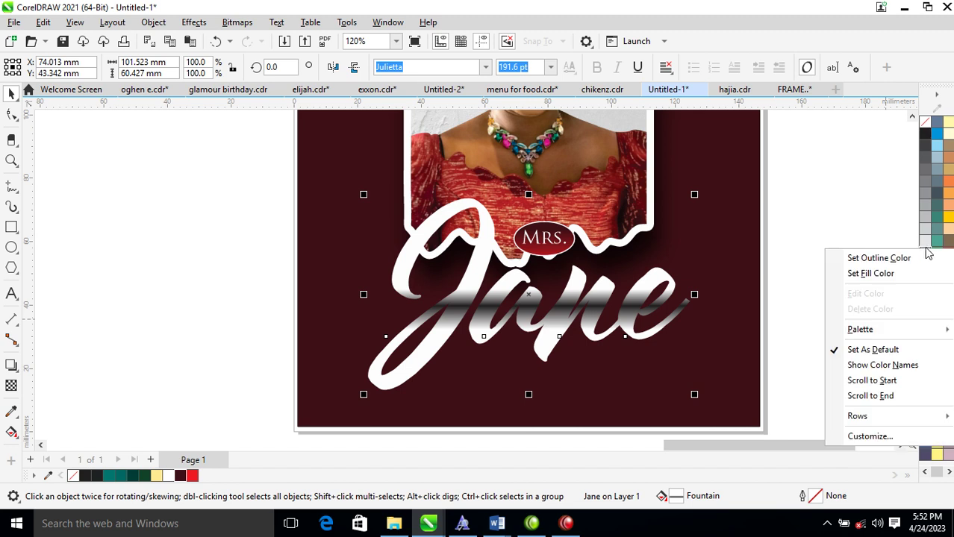
pyautogui.click(904, 258)
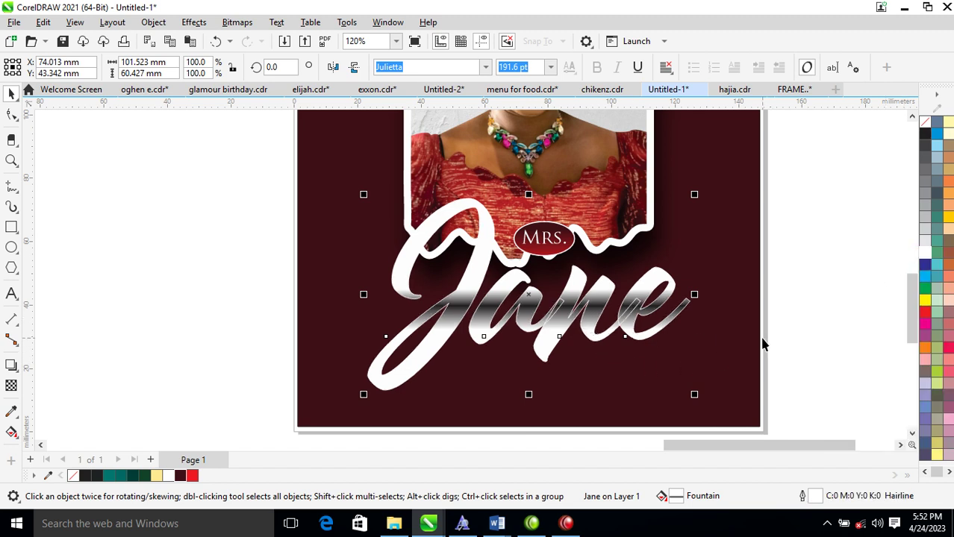
pyautogui.click(642, 334)
pyautogui.moveTo(641, 336); pyautogui.dragTo(640, 351)
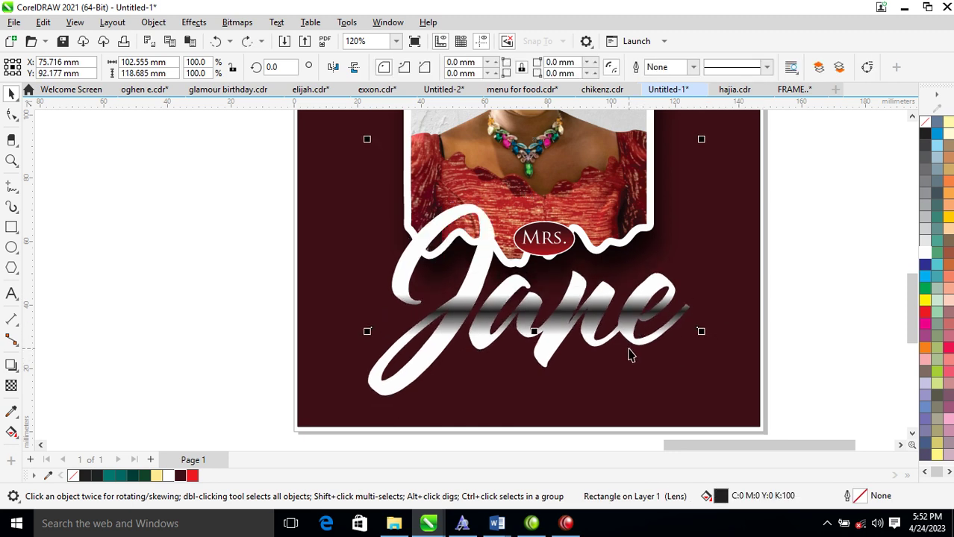
# Undo an accidental duplicate of the name text and reselect it
pyautogui.click(640, 358)
pyautogui.rightClick(634, 382)
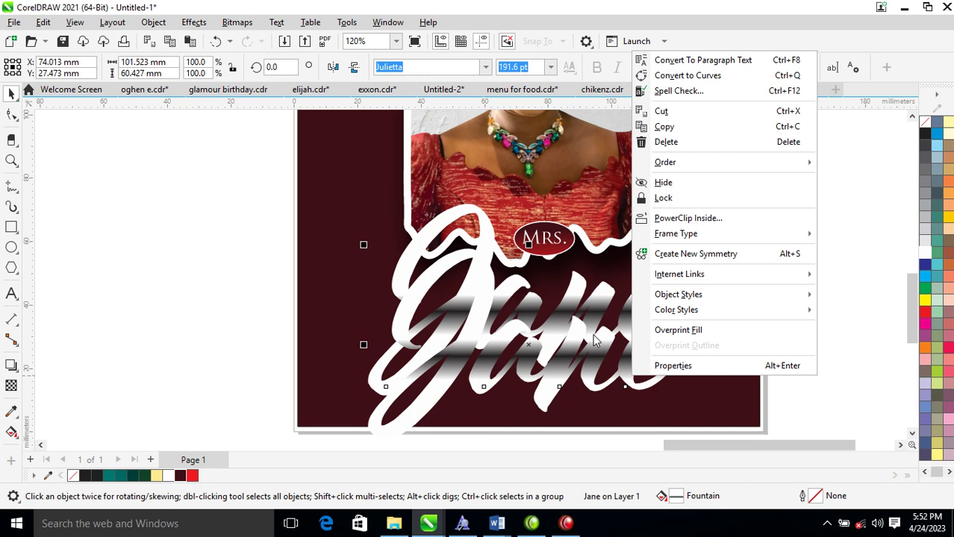
pyautogui.keyDown('shift'); pyautogui.click(602, 296); pyautogui.keyUp('shift')
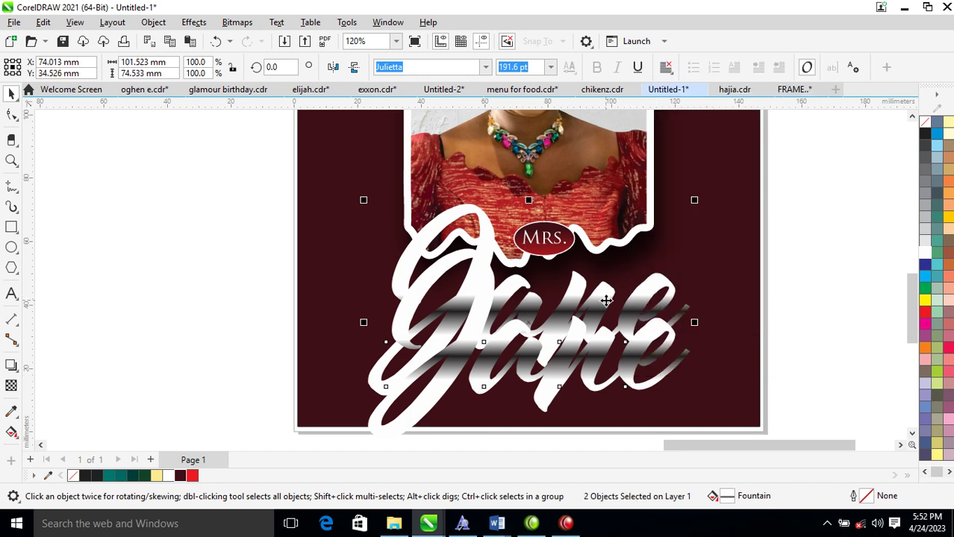
pyautogui.click(763, 334)
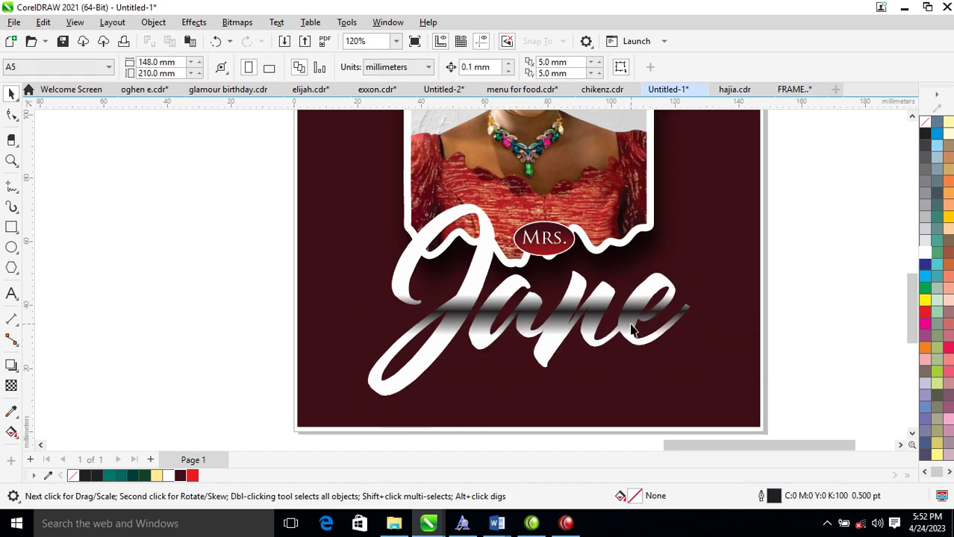
pyautogui.click(632, 325)
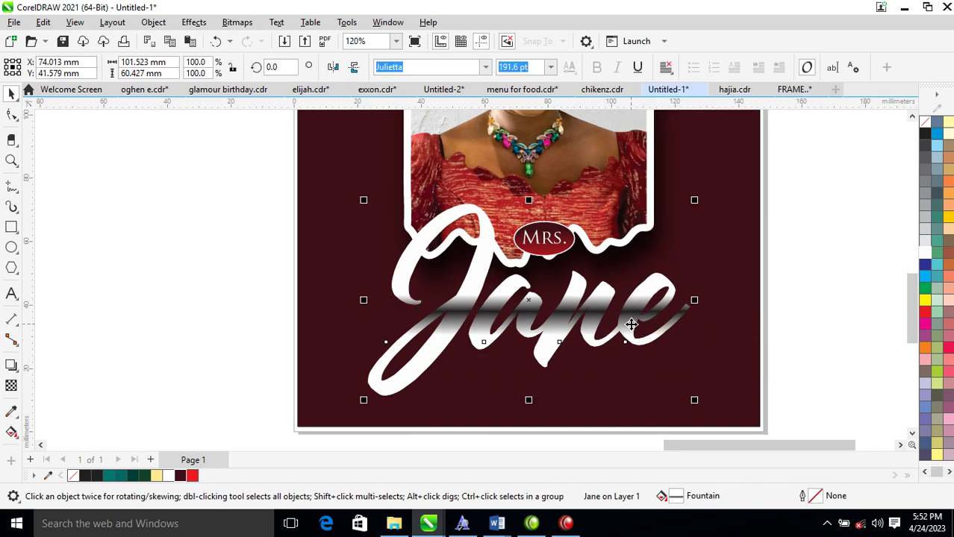
# Set the name's outline colour to white and enter 0.5 as the outline width
pyautogui.rightClick(931, 262)
pyautogui.click(896, 265)
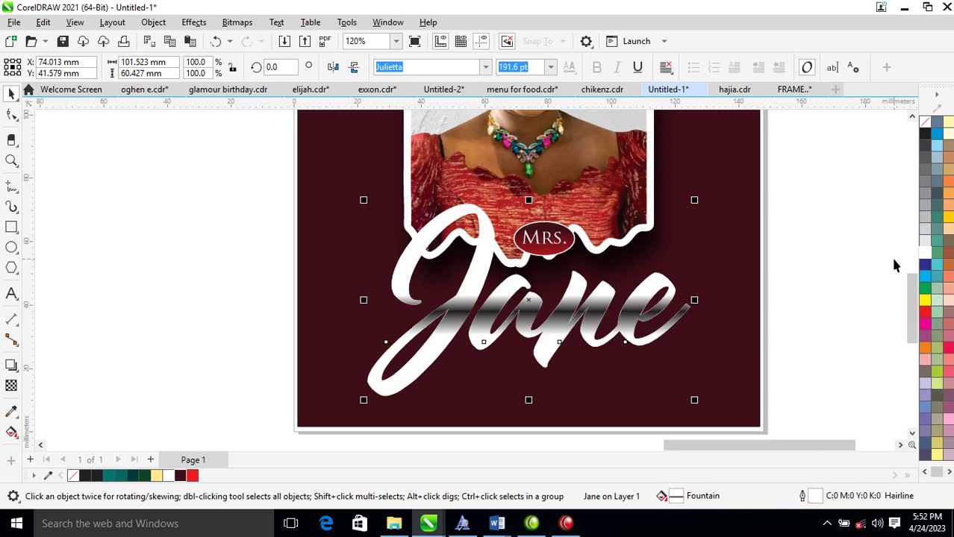
pyautogui.press('F12')
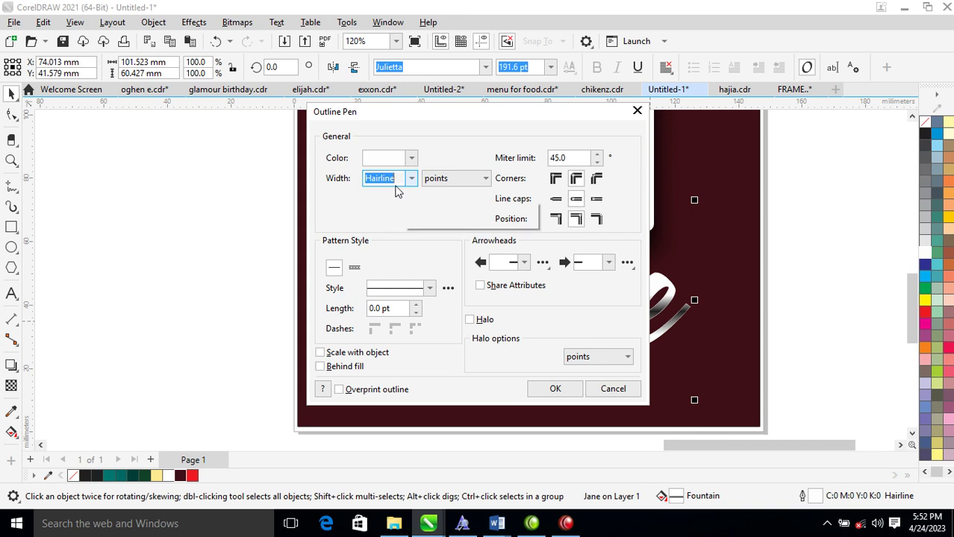
pyautogui.write('0.5')
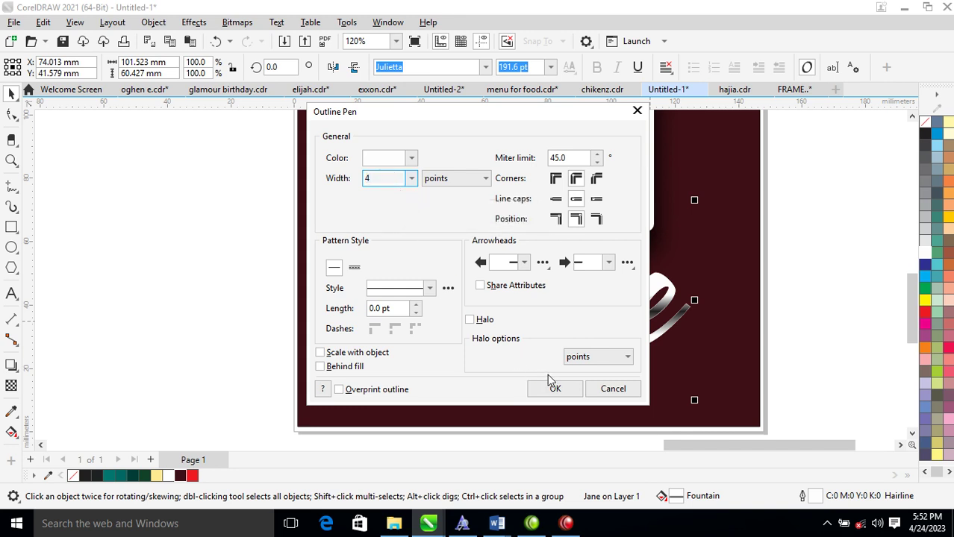
pyautogui.click(554, 388)
pyautogui.press('Escape')
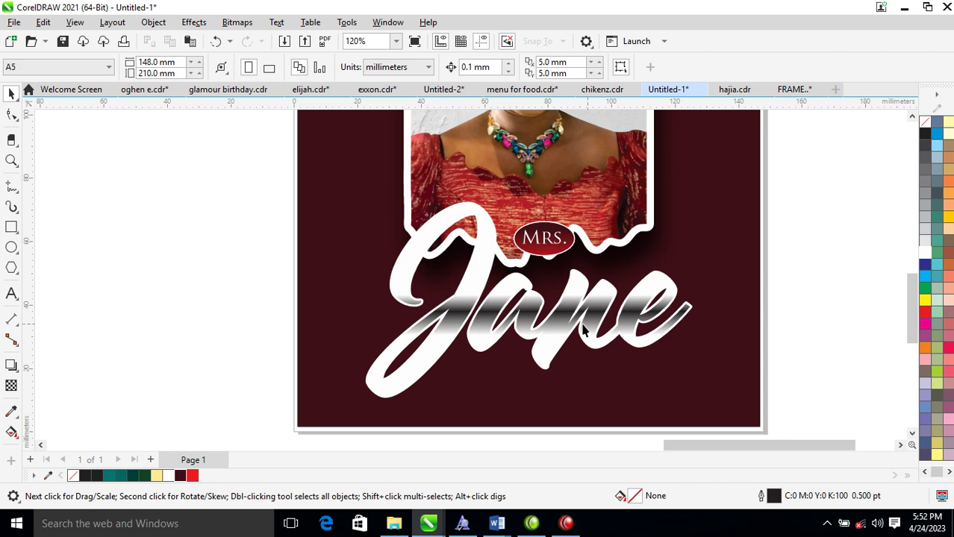
pyautogui.click(594, 329)
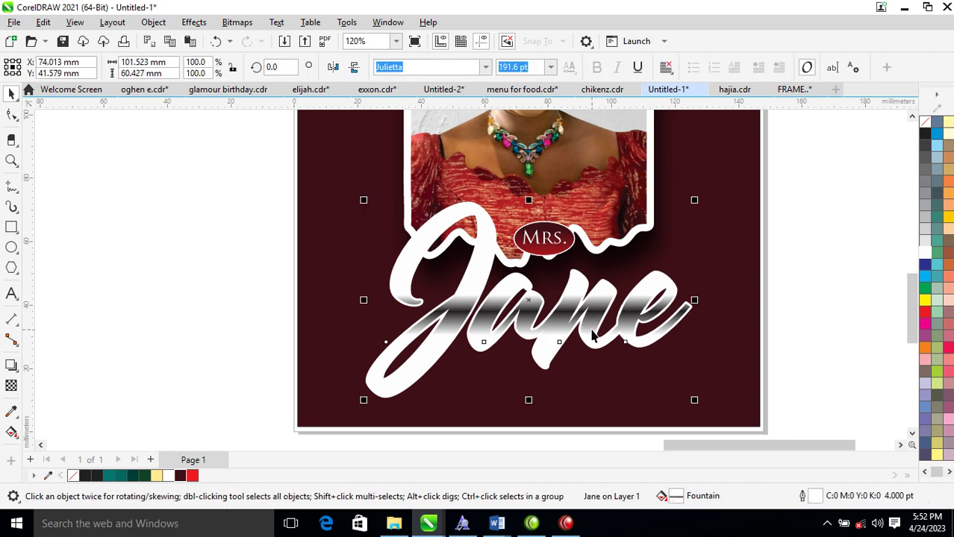
# Drop a 90-opacity shadow beneath the name and break it apart into a separate object
pyautogui.scroll(-2, 463, 331)
pyautogui.press('z')
pyautogui.moveTo(262, 198); pyautogui.dragTo(670, 424)
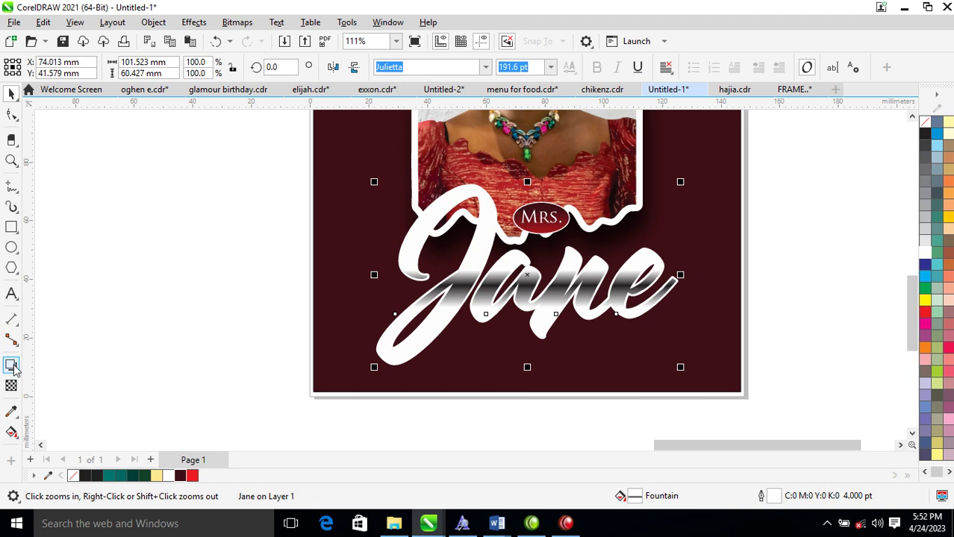
pyautogui.click(11, 365)
pyautogui.moveTo(528, 277); pyautogui.dragTo(570, 373)
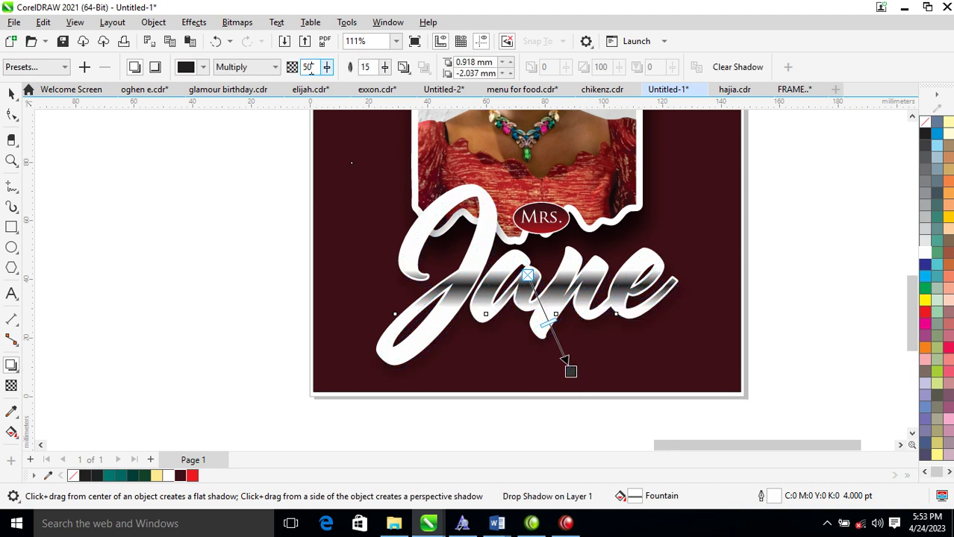
pyautogui.write('9')
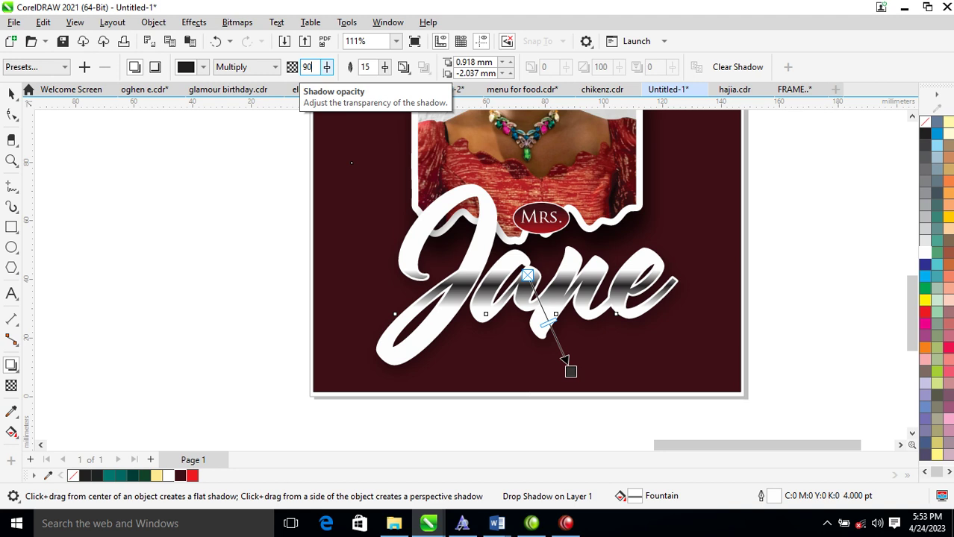
pyautogui.press('Return')
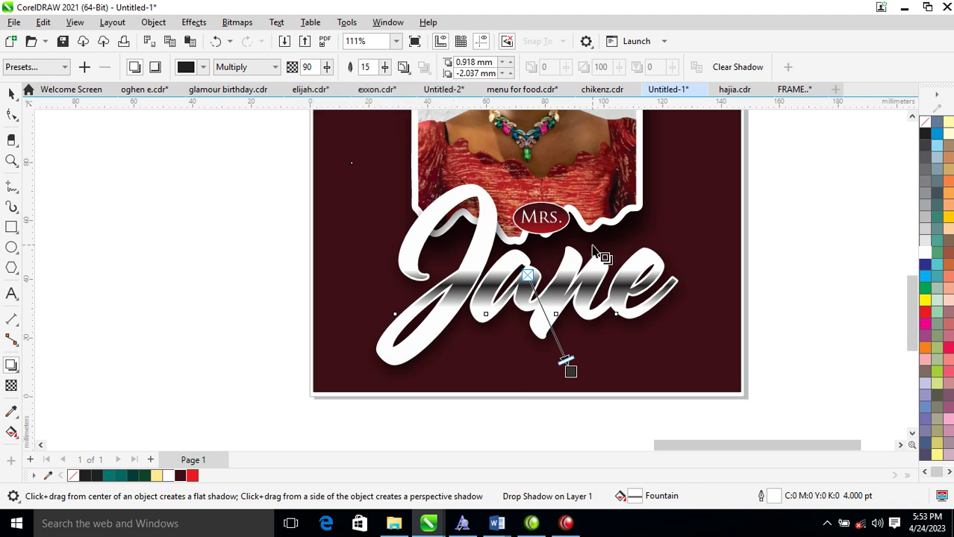
pyautogui.click(153, 21)
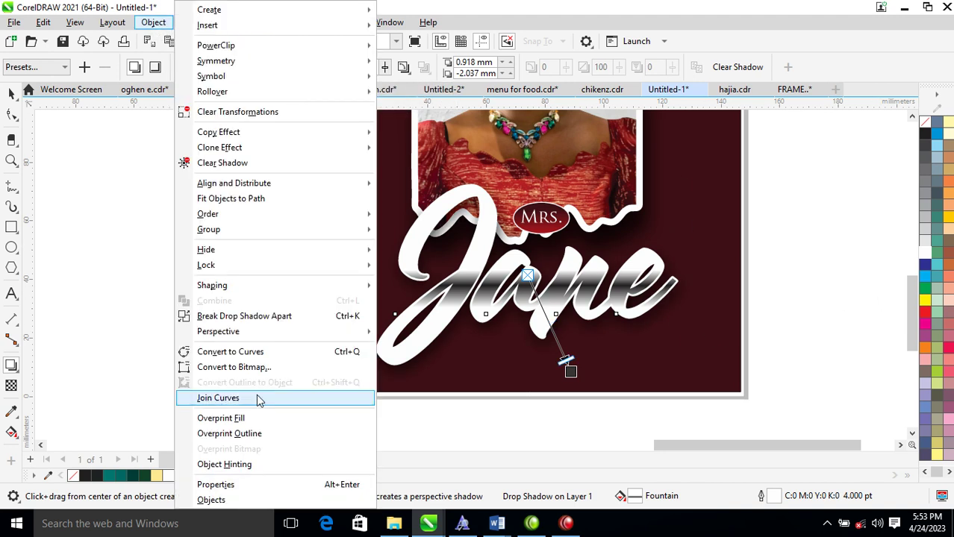
pyautogui.click(259, 318)
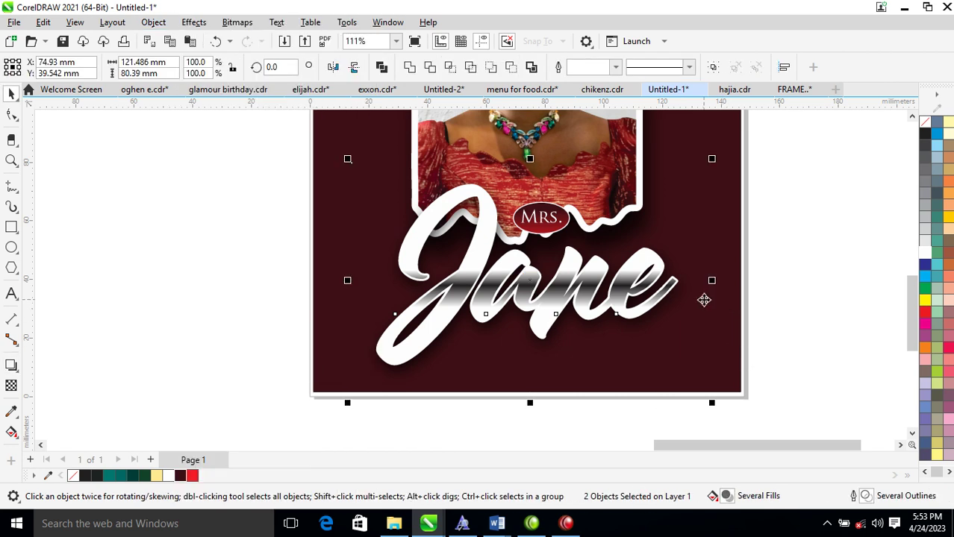
# Group Jane with its shadow, then nudge the portrait and title up the page together
pyautogui.hotkey('ctrl', 'g')
pyautogui.scroll(-4, 702, 299)
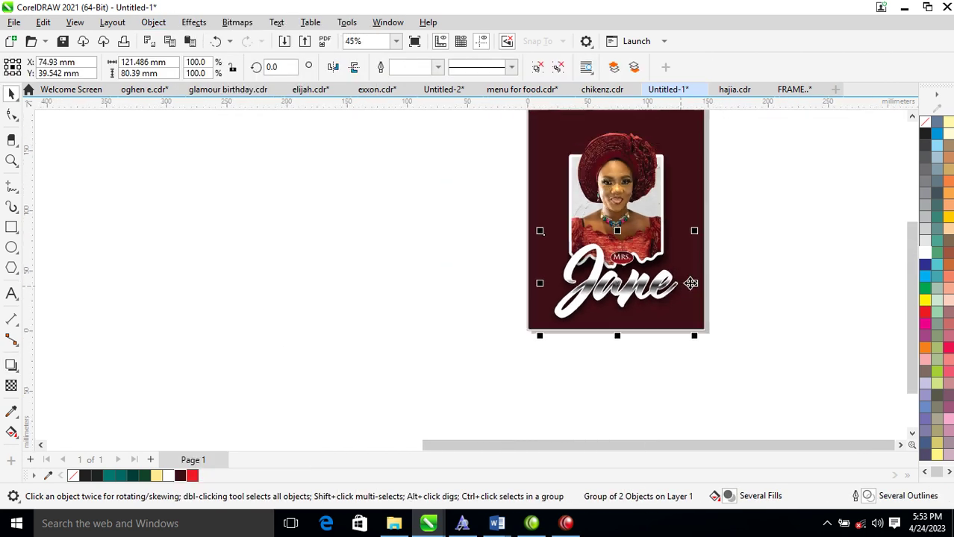
pyautogui.scroll(-2, 693, 246)
pyautogui.moveTo(788, 201); pyautogui.dragTo(561, 324)
pyautogui.moveTo(659, 270); pyautogui.dragTo(658, 261)
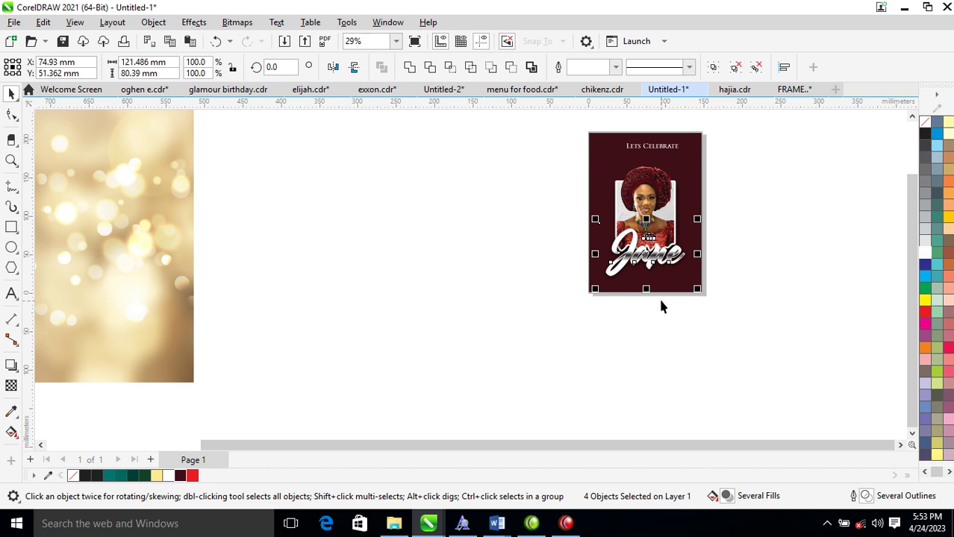
pyautogui.press('z')
pyautogui.moveTo(564, 187); pyautogui.dragTo(718, 294)
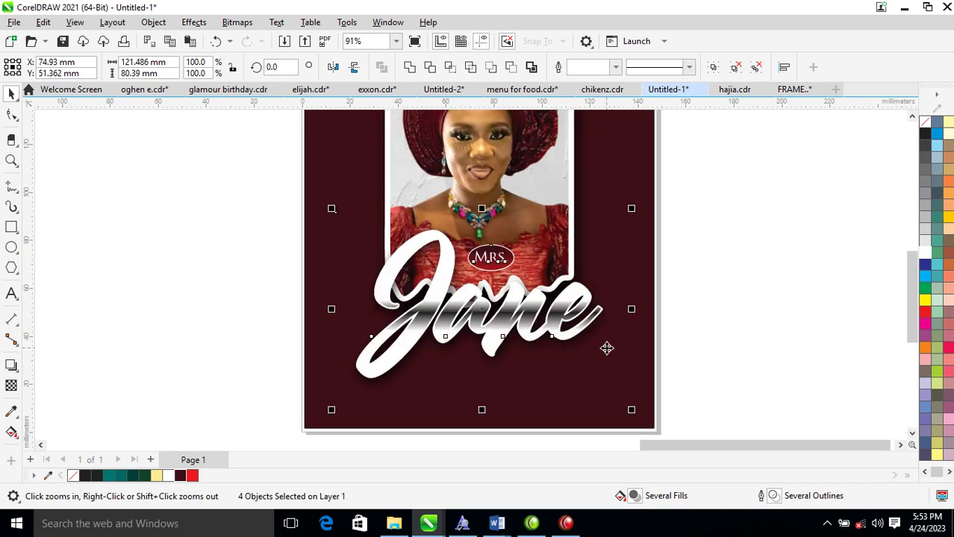
pyautogui.moveTo(526, 318); pyautogui.dragTo(534, 306)
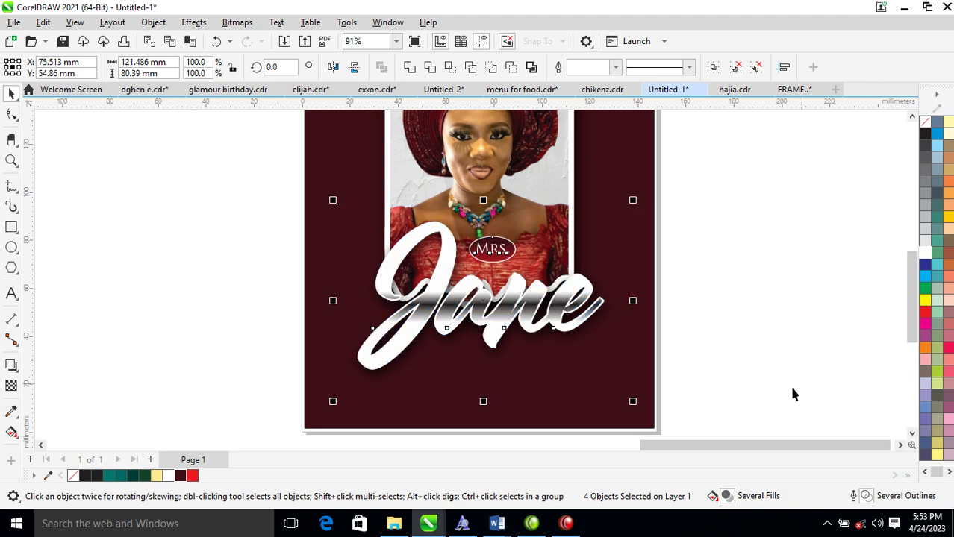
# Scale the four Mrs. Jane title objects to 82.7% and rest them on the portrait's lower edge
pyautogui.click(790, 385)
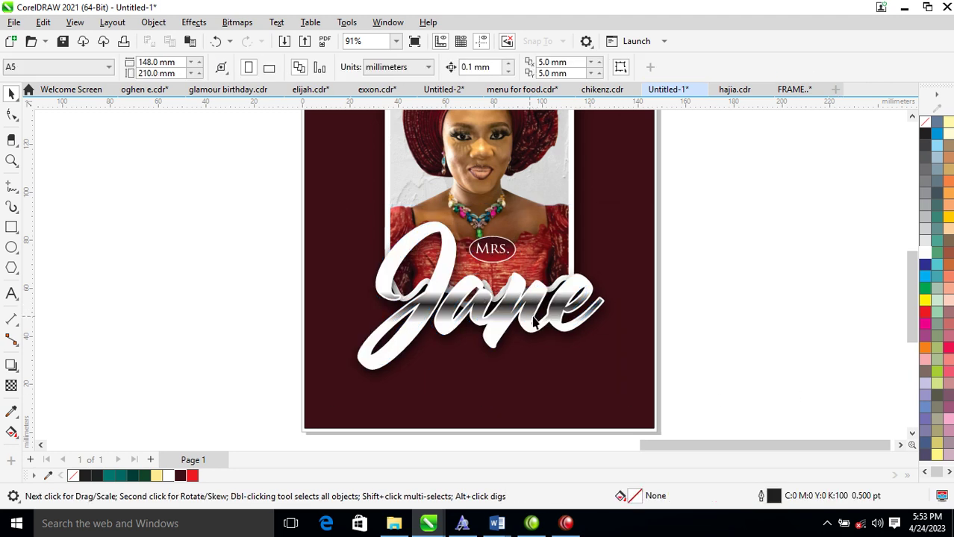
pyautogui.click(326, 369)
pyautogui.moveTo(631, 188); pyautogui.dragTo(270, 405)
pyautogui.moveTo(499, 332); pyautogui.dragTo(500, 392)
pyautogui.moveTo(613, 262)
pyautogui.mouseDown()
pyautogui.moveTo(622, 271)
pyautogui.moveTo(608, 277)
pyautogui.mouseUp()
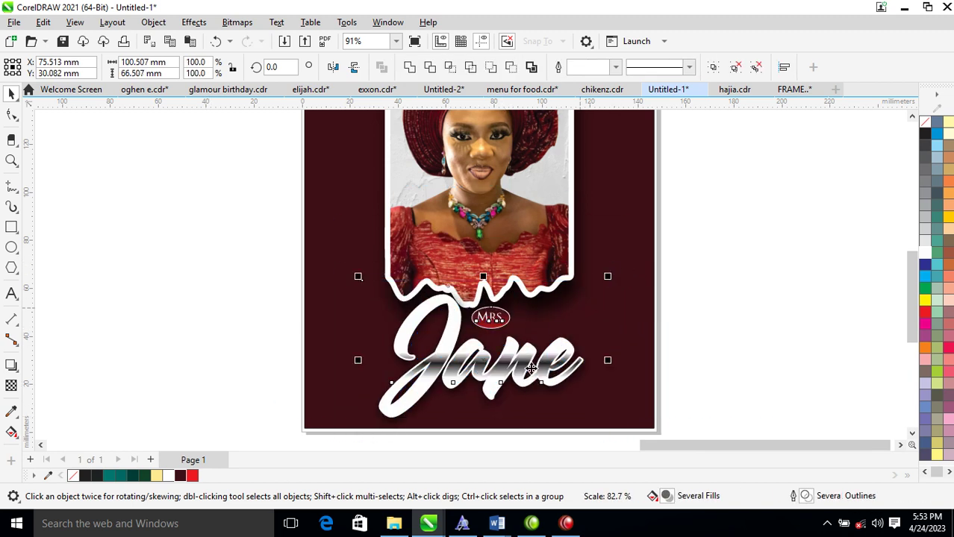
pyautogui.moveTo(530, 387); pyautogui.dragTo(531, 360)
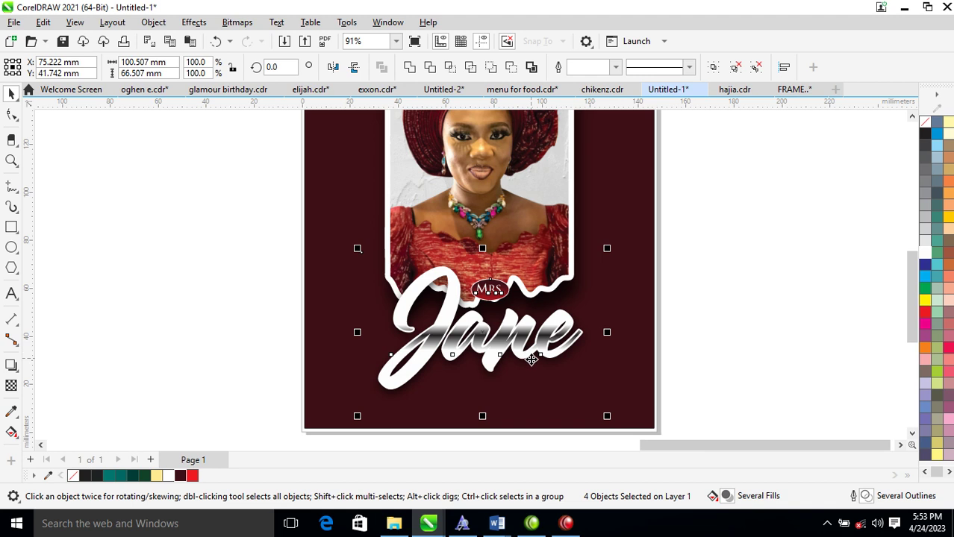
# Ungroup the Mrs. Jane title and select the Jane text
pyautogui.click(689, 317)
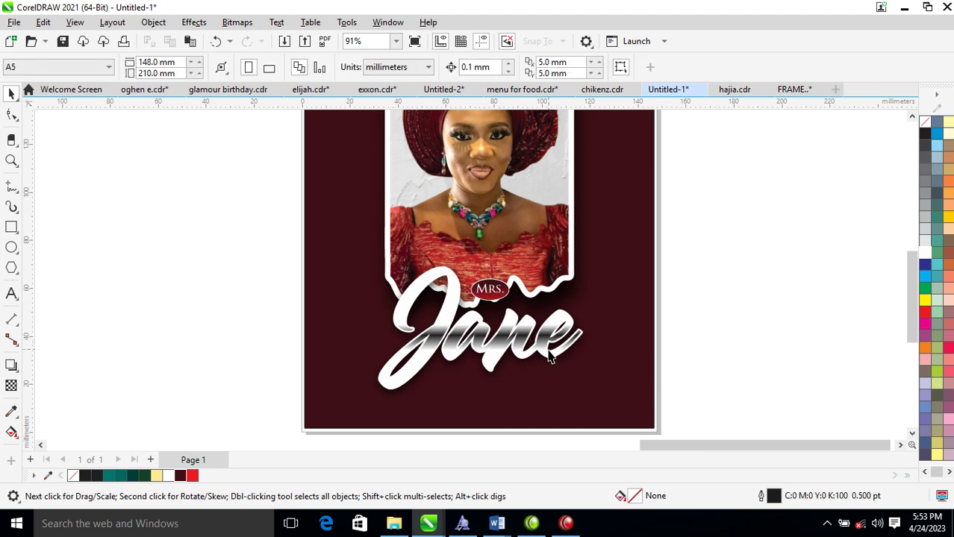
pyautogui.click(550, 350)
pyautogui.click(537, 67)
pyautogui.click(732, 277)
pyautogui.click(543, 340)
# Make a copy of Jane with a black 17 pt outline
pyautogui.moveTo(547, 340); pyautogui.dragTo(661, 341)
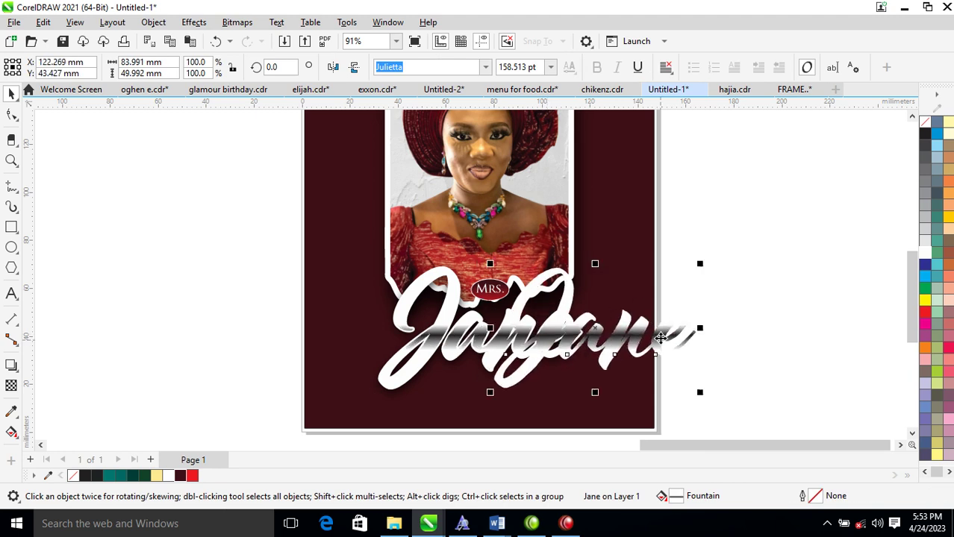
pyautogui.rightClick(925, 139)
pyautogui.click(881, 142)
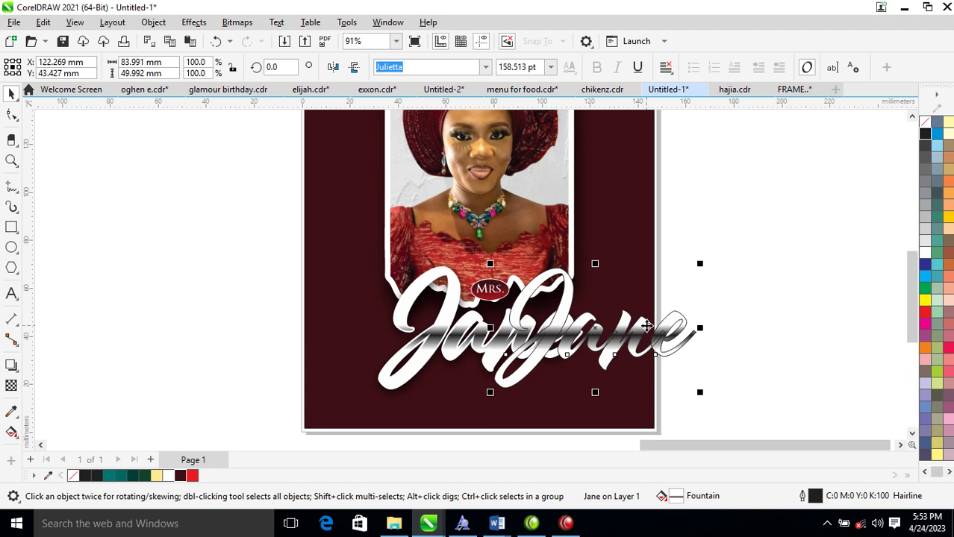
pyautogui.press('F12')
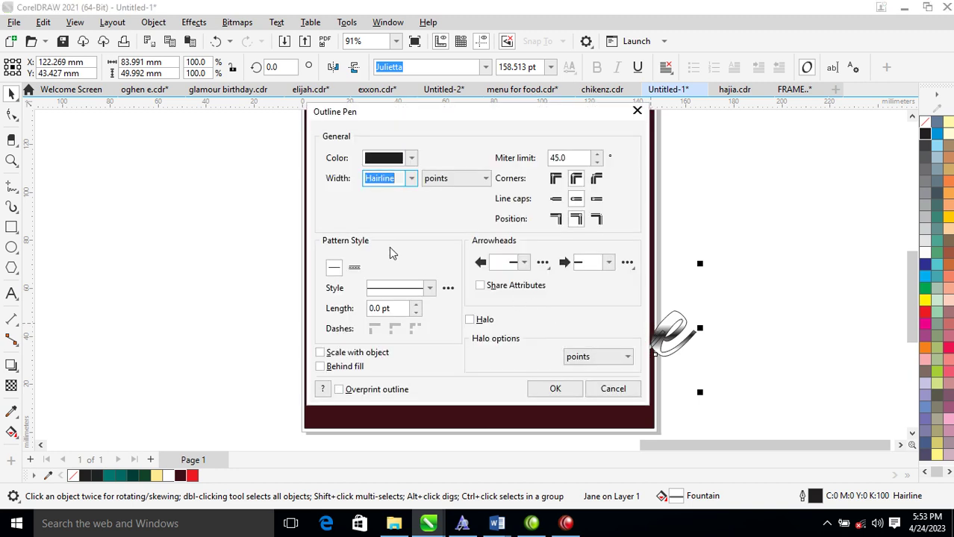
pyautogui.write('17')
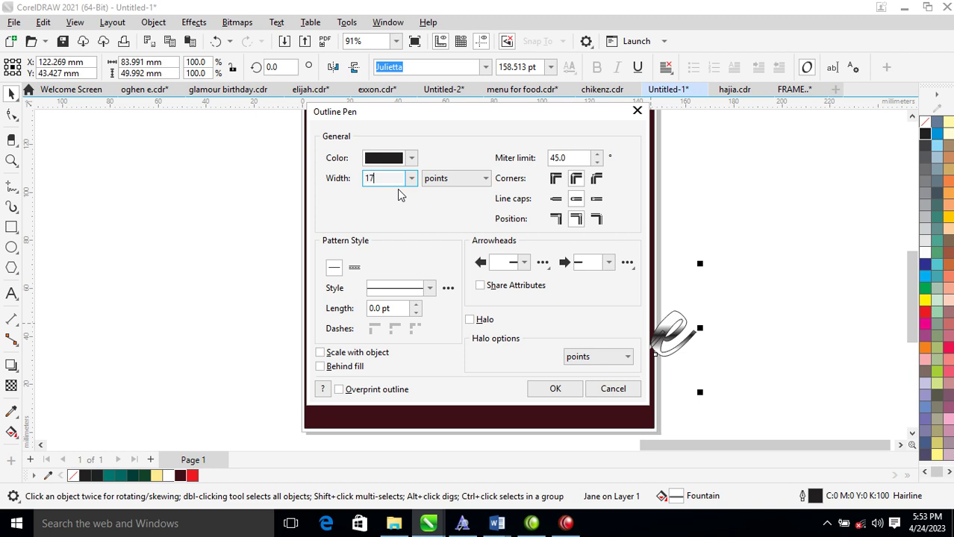
pyautogui.press('Return')
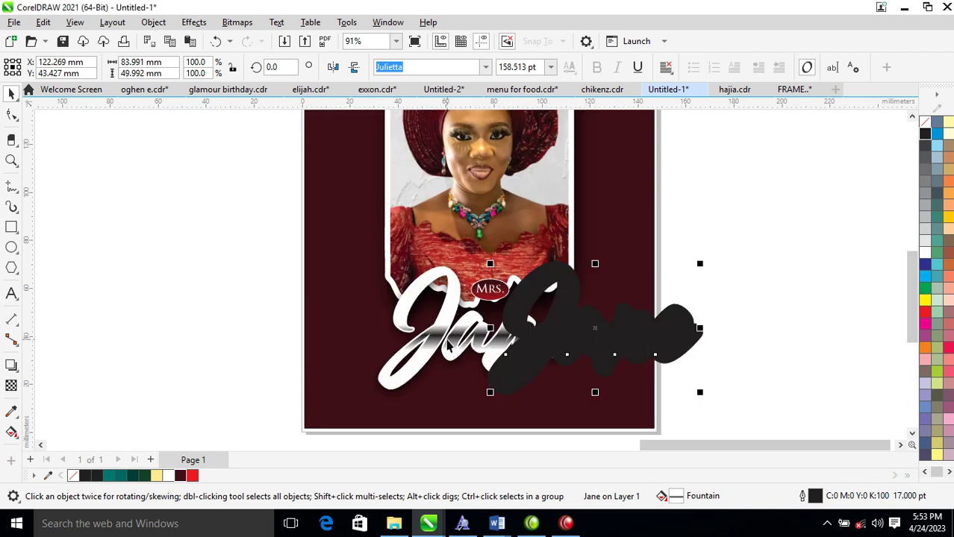
# Centre the black copy on the white Jane and put it behind the white script
pyautogui.keyDown('shift'); pyautogui.click(449, 343); pyautogui.keyUp('shift')
pyautogui.press('c')
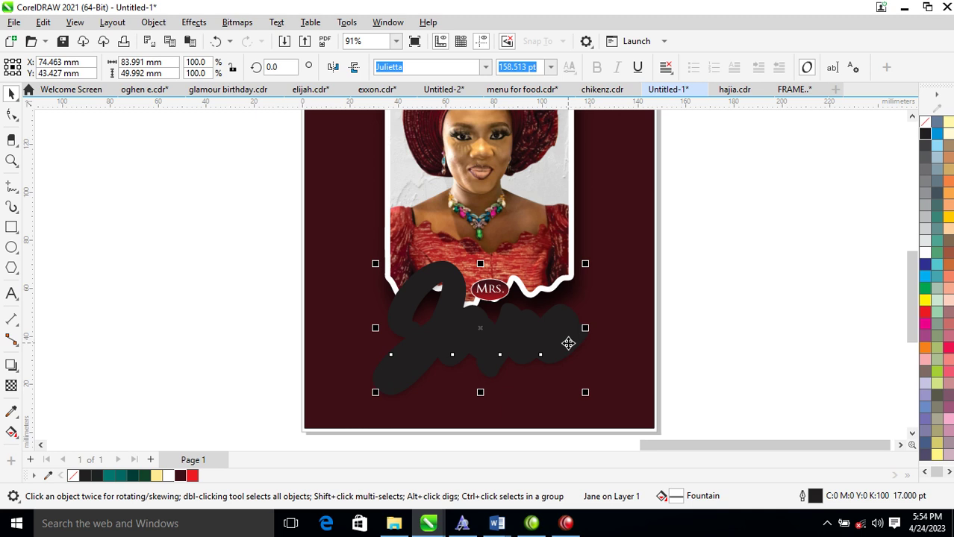
pyautogui.hotkey('shift', 'pageup')
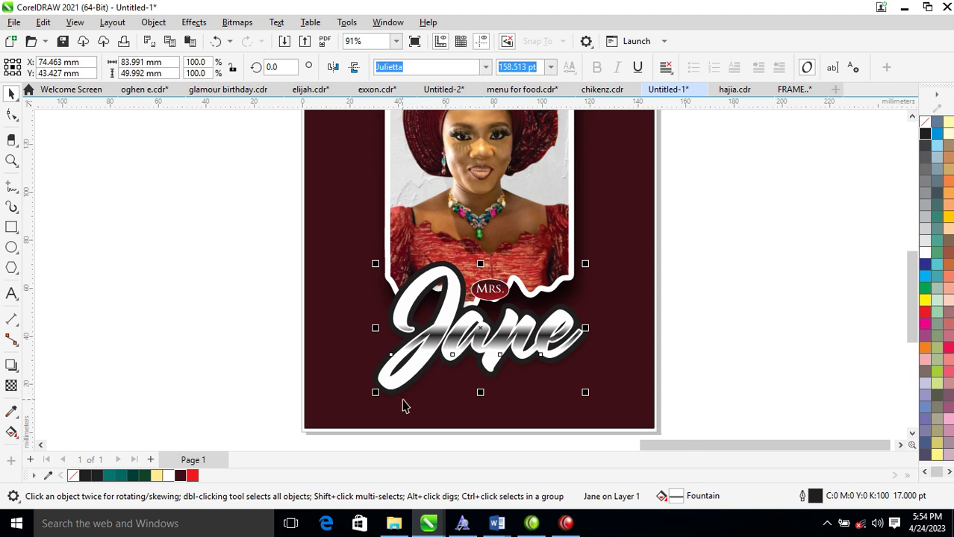
# Change Jane's thick outline to maroon, then adjust it to a redder C40 M93 Y81 K62
pyautogui.rightClick(182, 481)
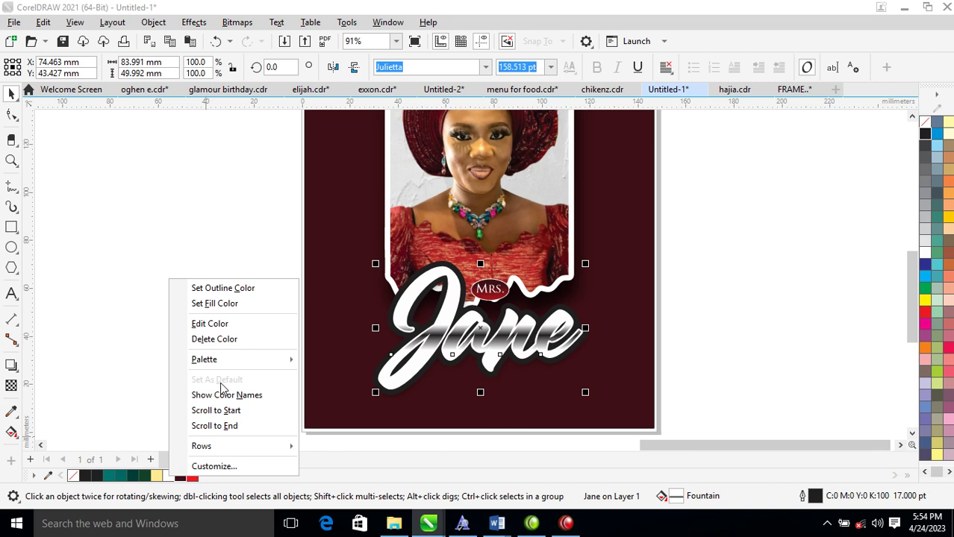
pyautogui.click(228, 292)
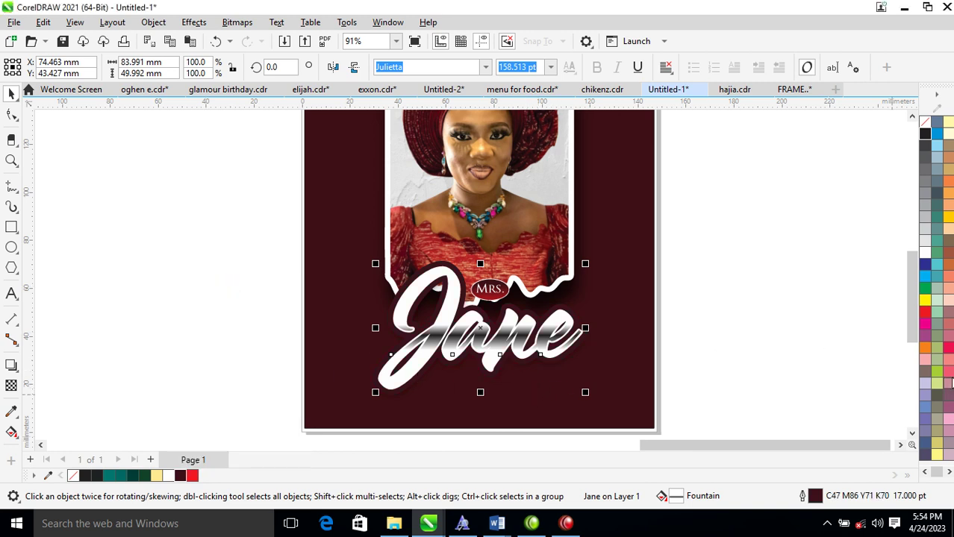
pyautogui.doubleClick(814, 497)
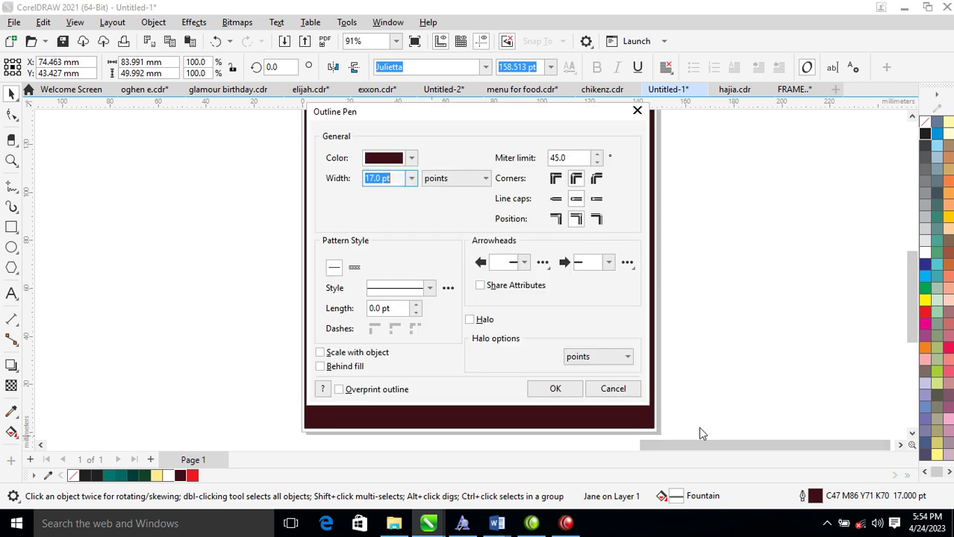
pyautogui.click(395, 159)
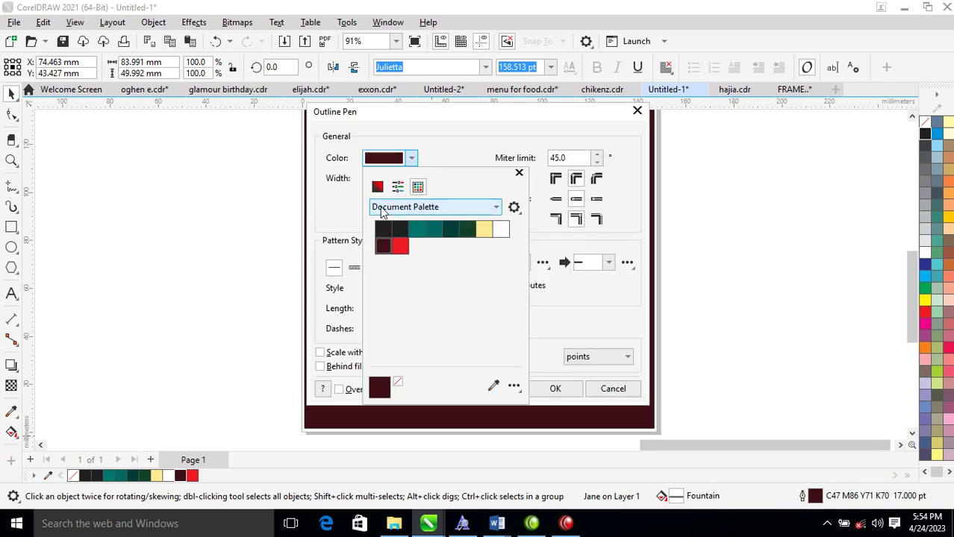
pyautogui.click(379, 187)
pyautogui.moveTo(406, 291)
pyautogui.mouseDown()
pyautogui.moveTo(420, 275)
pyautogui.moveTo(434, 279)
pyautogui.mouseUp()
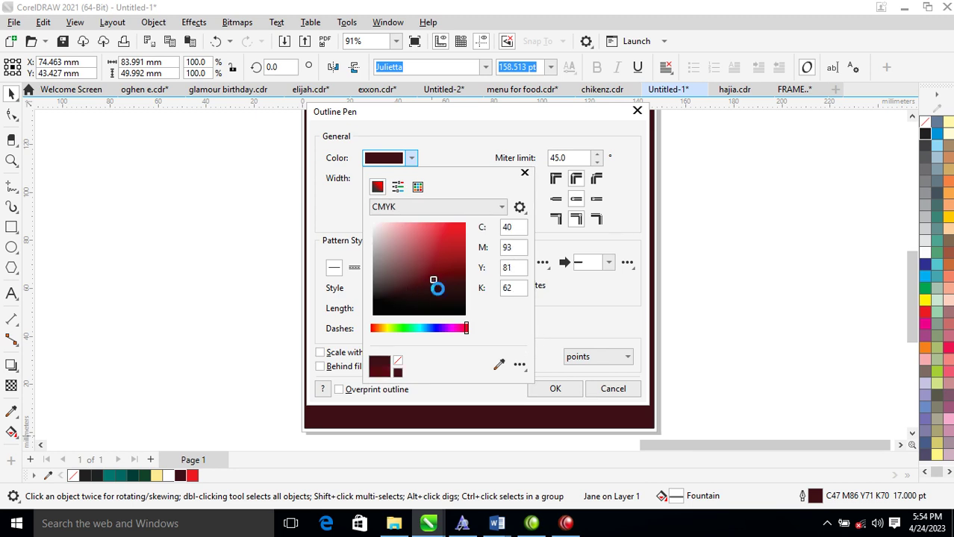
pyautogui.click(563, 389)
pyautogui.click(571, 389)
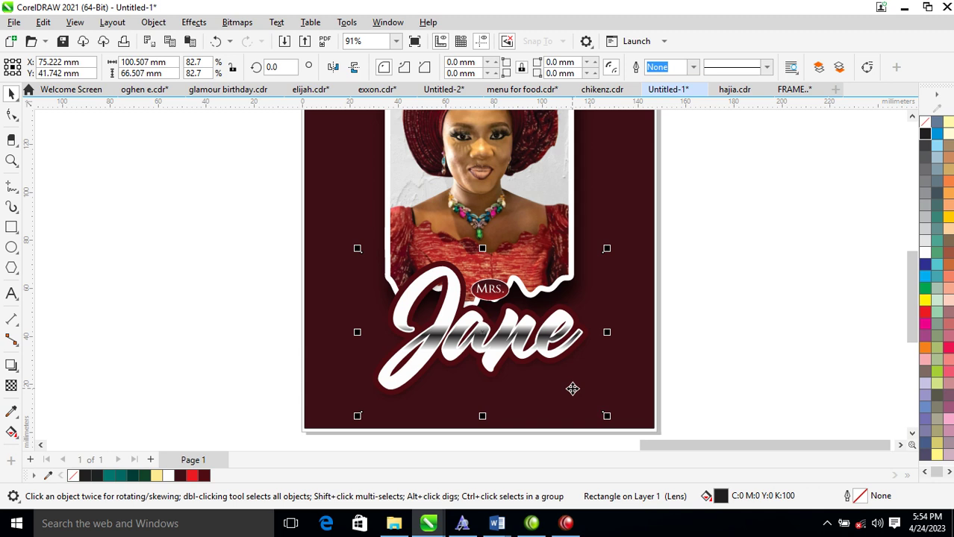
# Select the lens rectangle beneath the Jane lettering and move it down about 5.6 mm
pyautogui.scroll(-1, 805, 332)
pyautogui.press('z')
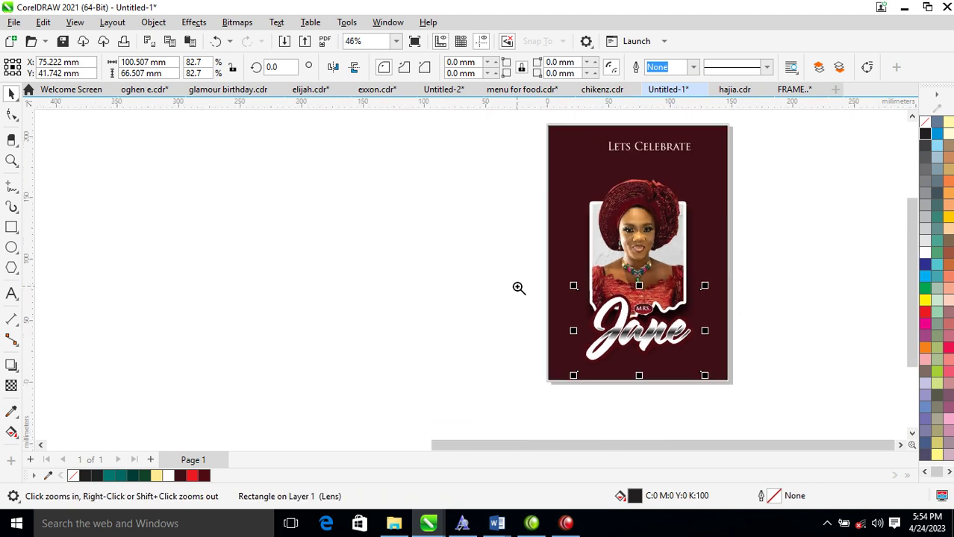
pyautogui.moveTo(717, 377); pyautogui.dragTo(735, 386)
pyautogui.press('space')
pyautogui.scroll(-4, 694, 335)
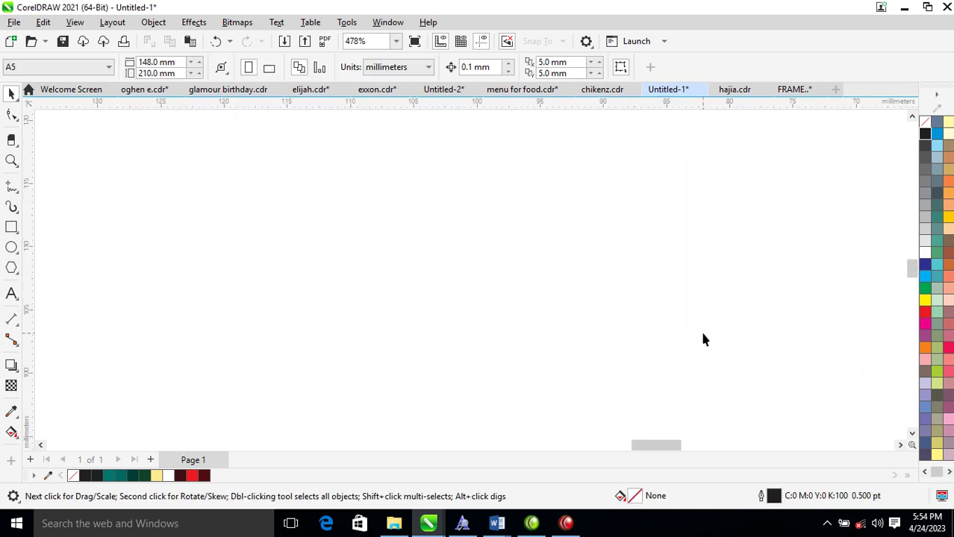
pyautogui.scroll(-6, 703, 338)
pyautogui.press('z')
pyautogui.moveTo(730, 273); pyautogui.dragTo(862, 351)
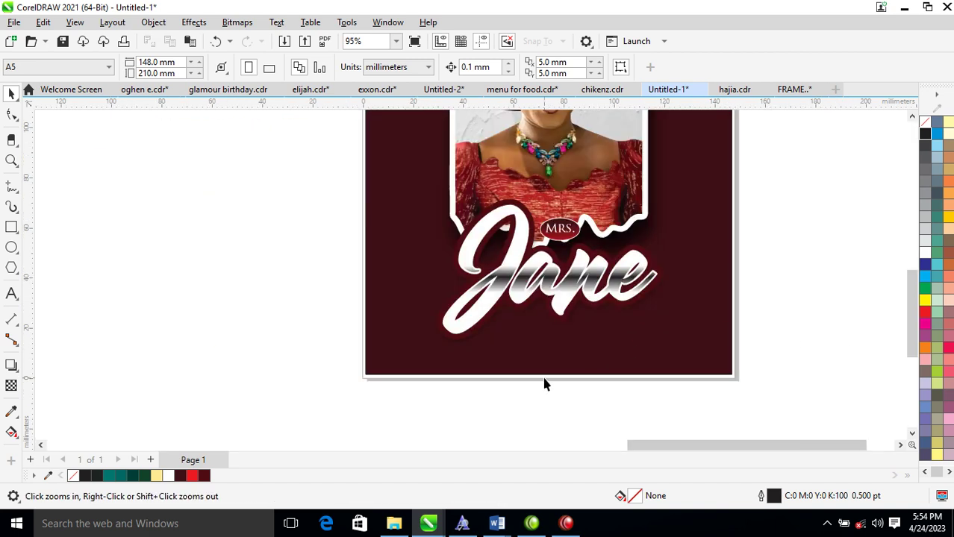
pyautogui.press('space')
pyautogui.click(565, 313)
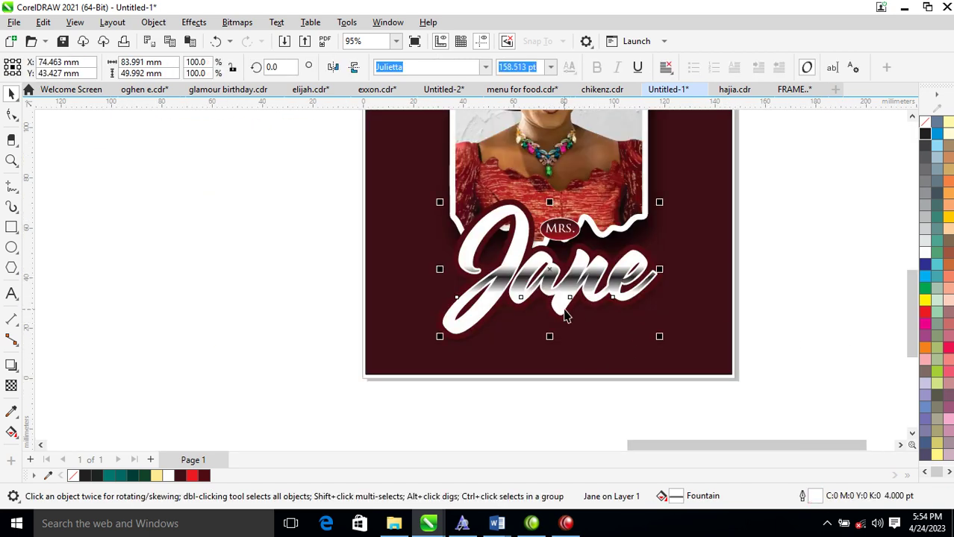
pyautogui.keyDown('alt'); pyautogui.click(565, 313); pyautogui.keyUp('alt')
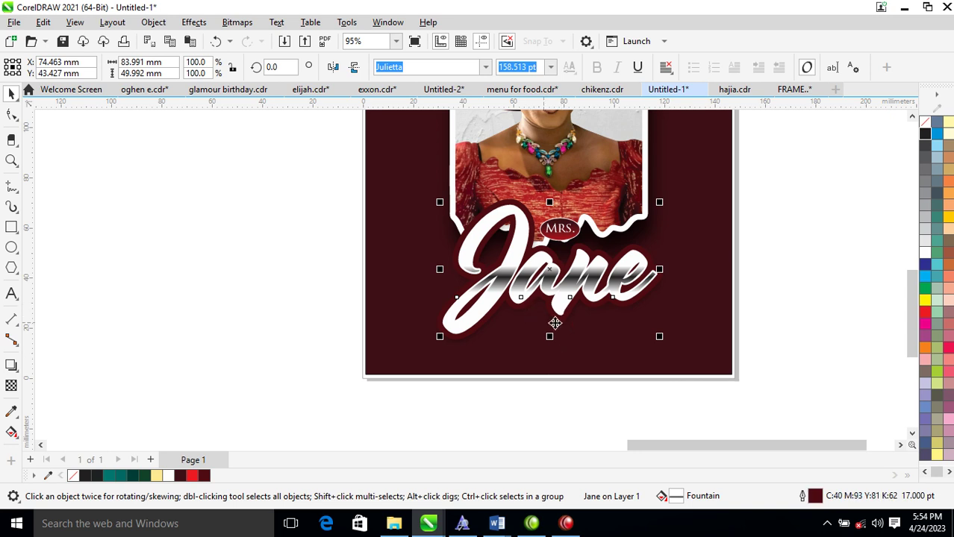
pyautogui.keyDown('alt'); pyautogui.click(564, 315); pyautogui.keyUp('alt')
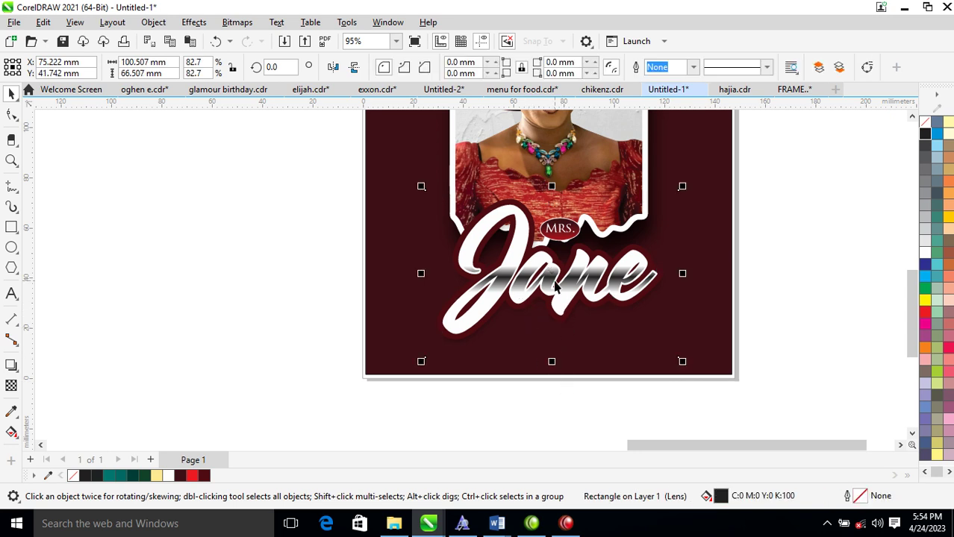
pyautogui.moveTo(550, 275); pyautogui.dragTo(550, 289)
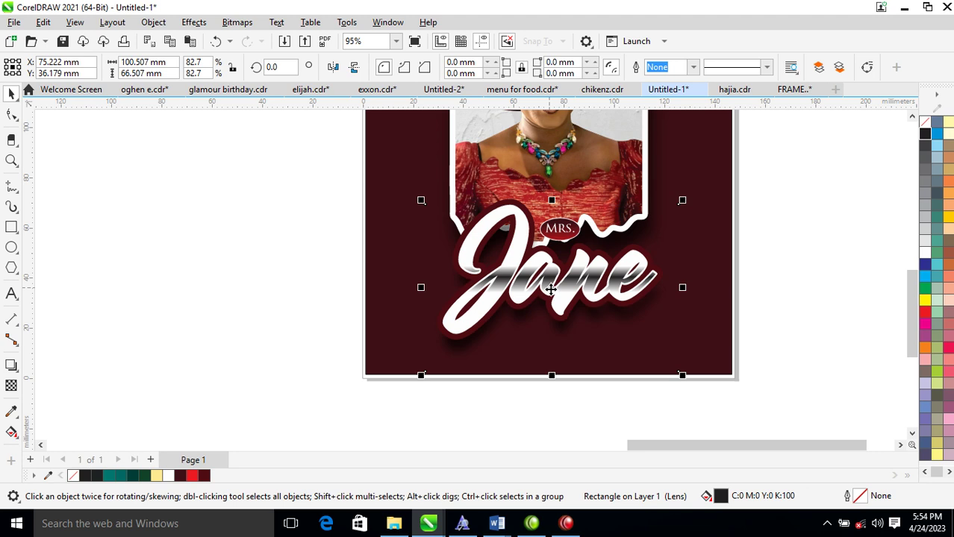
# Zoom to the top of the card and select the 'Lets Celebrate' heading
pyautogui.scroll(-1, 710, 266)
pyautogui.scroll(-4, 709, 266)
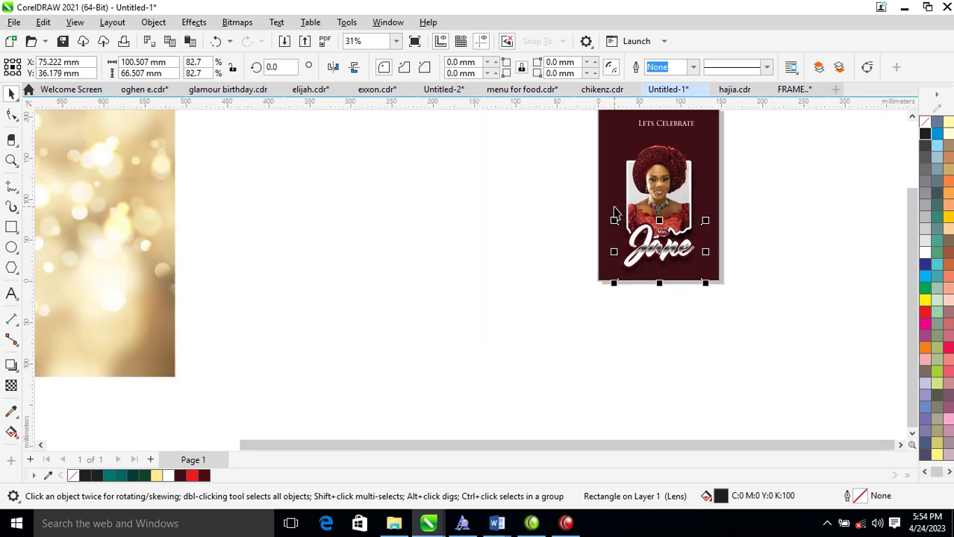
pyautogui.press('z')
pyautogui.click(539, 297)
pyautogui.press('space')
pyautogui.click(744, 121)
pyautogui.click(743, 121)
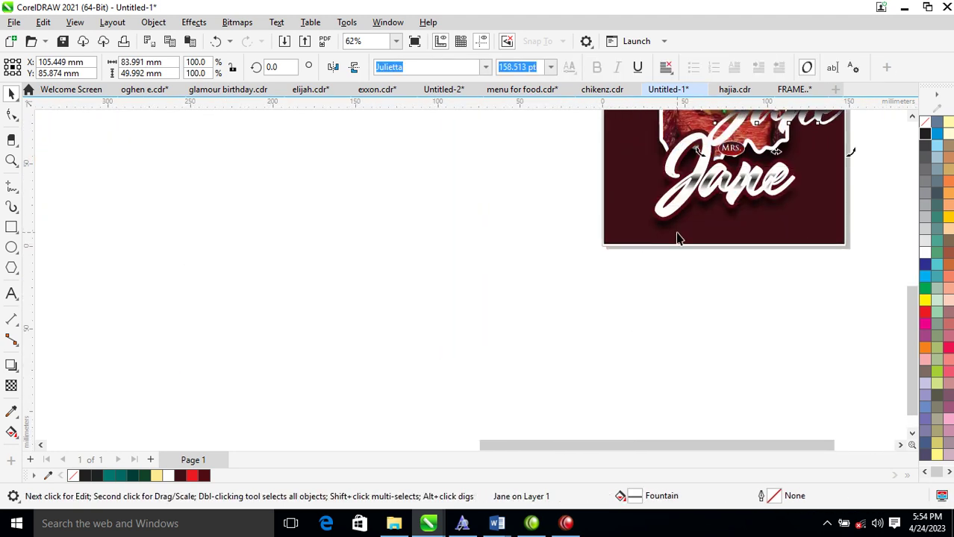
pyautogui.scroll(-3, 671, 175)
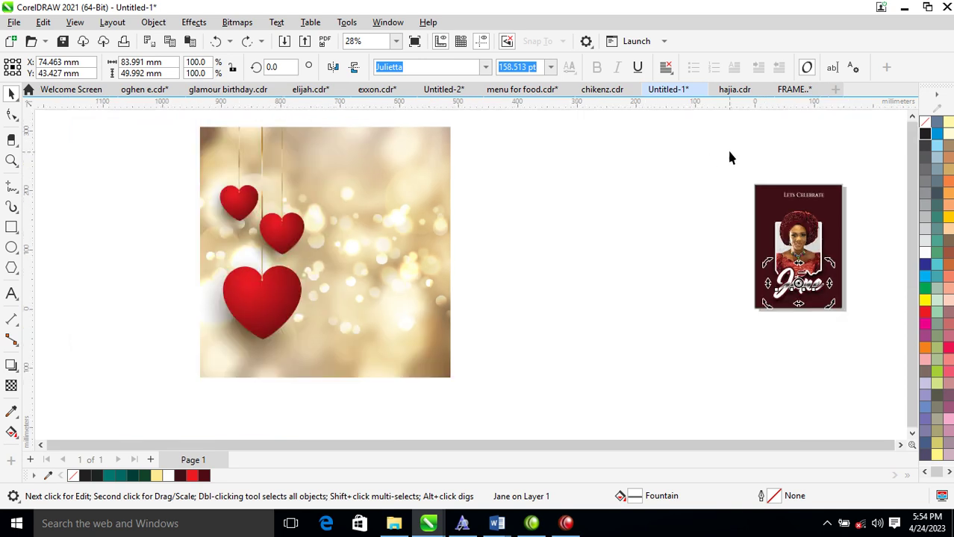
pyautogui.press('z')
pyautogui.moveTo(719, 162); pyautogui.dragTo(858, 234)
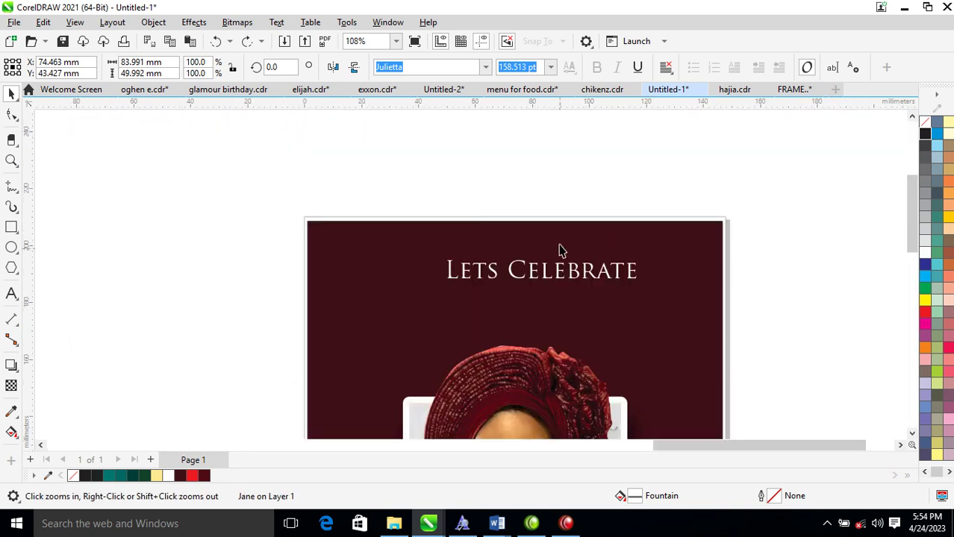
pyautogui.press('space')
pyautogui.click(578, 278)
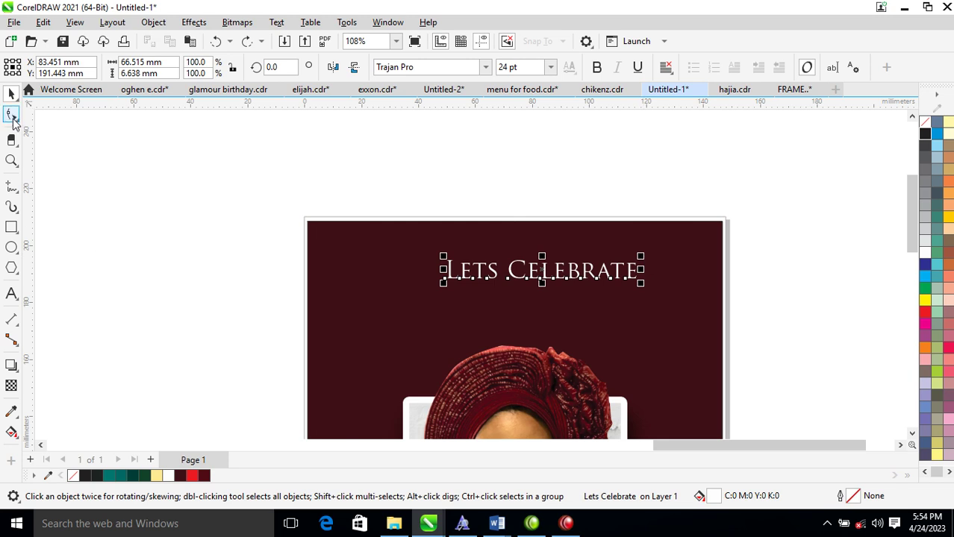
# Widen the letter spacing of 'Lets Celebrate', shrink it to 18.512 pt, and centre it on the card
pyautogui.click(12, 114)
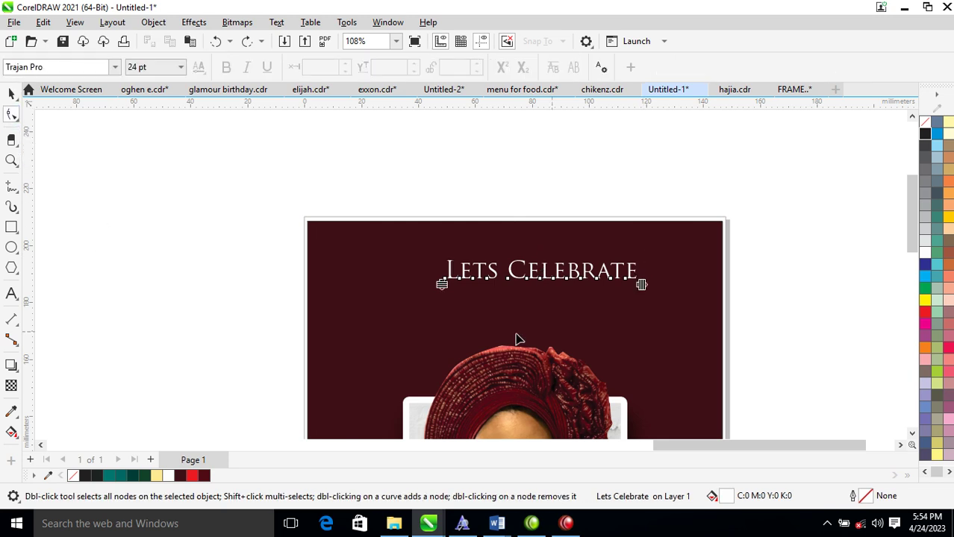
pyautogui.moveTo(642, 286); pyautogui.dragTo(760, 296)
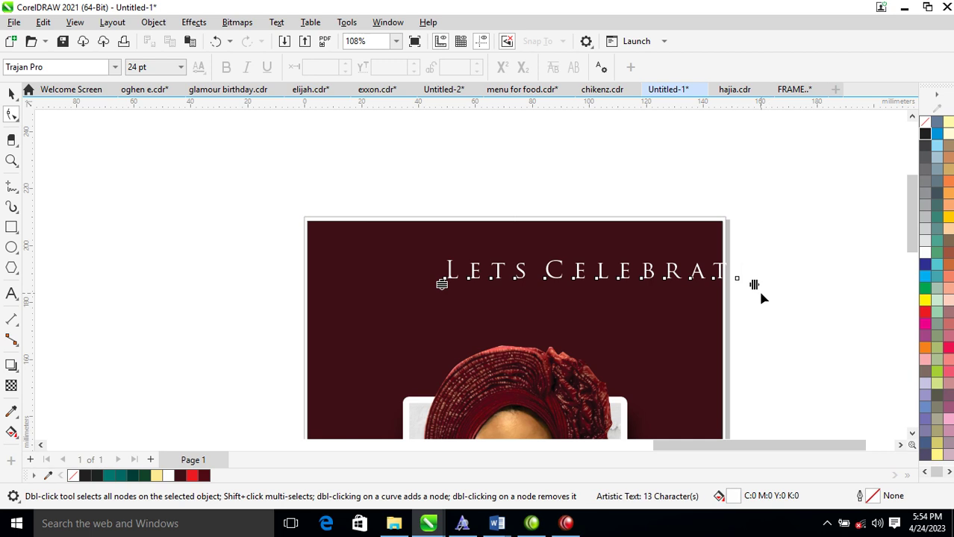
pyautogui.press('space')
pyautogui.moveTo(753, 258); pyautogui.dragTo(694, 260)
pyautogui.keyDown('shift'); pyautogui.click(656, 319); pyautogui.keyUp('shift')
pyautogui.press('c')
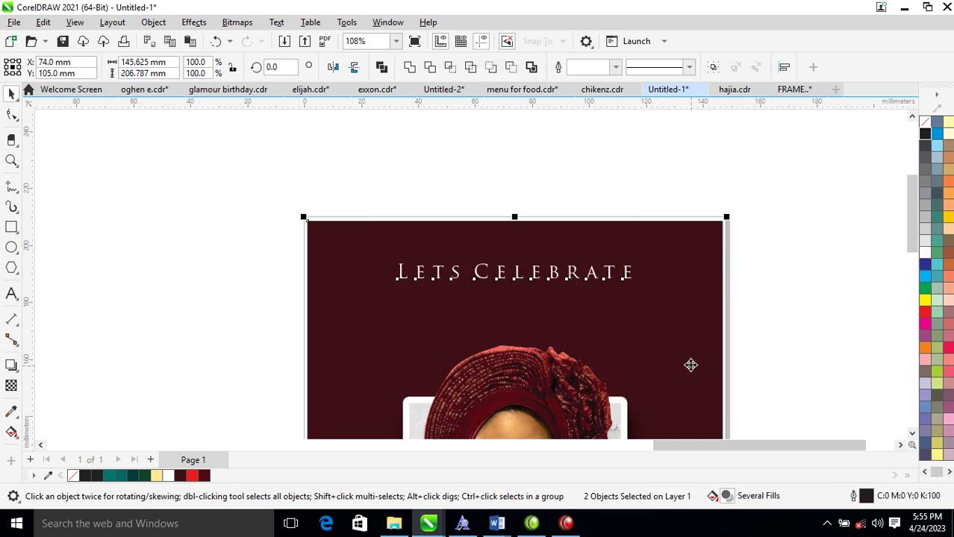
# Zoom out to show the whole card and select the maroon background
pyautogui.click(805, 297)
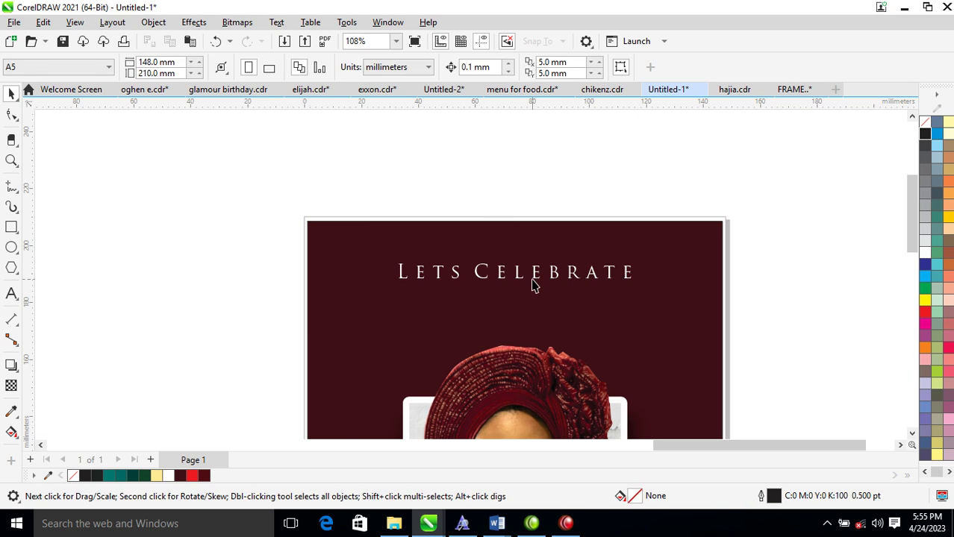
pyautogui.click(627, 275)
pyautogui.scroll(-2, 629, 296)
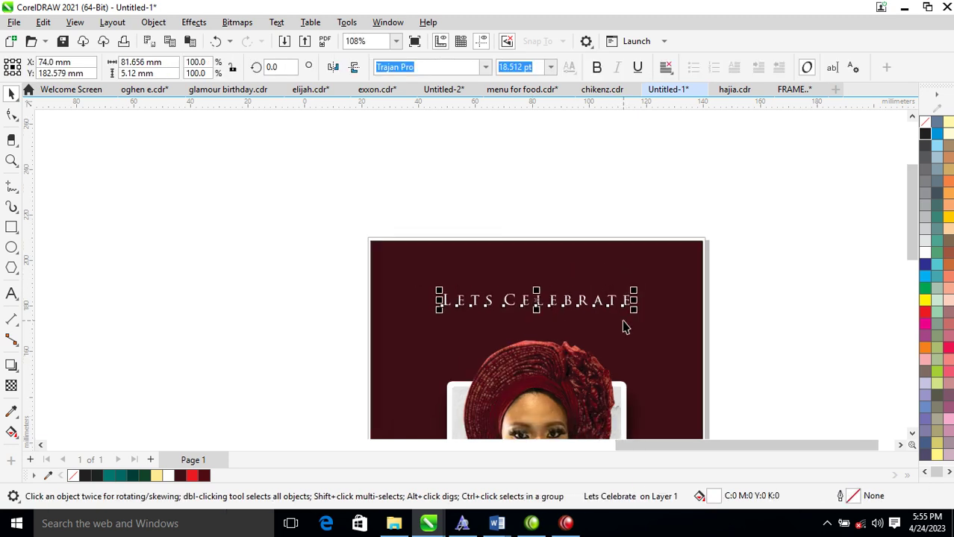
pyautogui.scroll(-2, 625, 320)
pyautogui.press('z')
pyautogui.moveTo(412, 251); pyautogui.dragTo(481, 327)
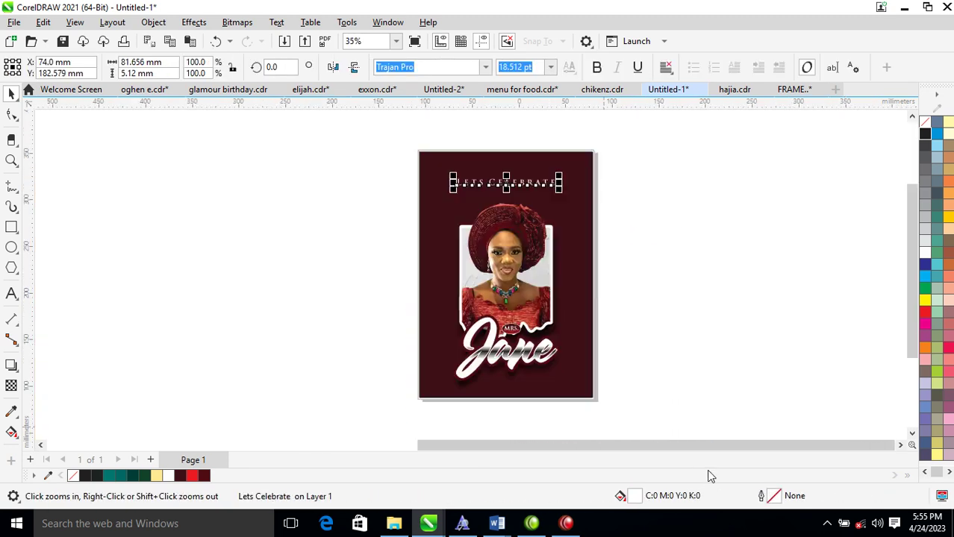
pyautogui.click(593, 243)
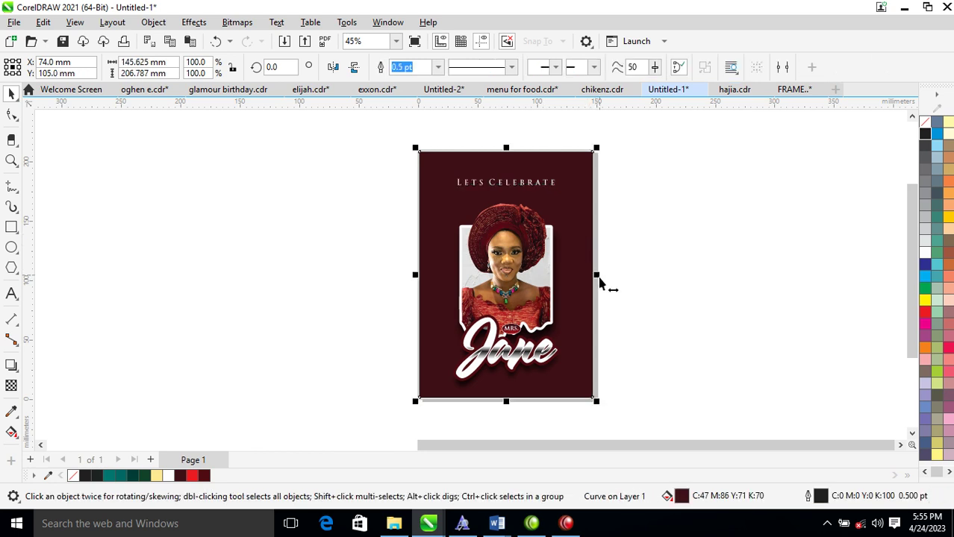
# Mirror the background to the left as a back page, refill it C43 M88 Y74 K63, remove its outline
pyautogui.moveTo(596, 274); pyautogui.dragTo(377, 275)
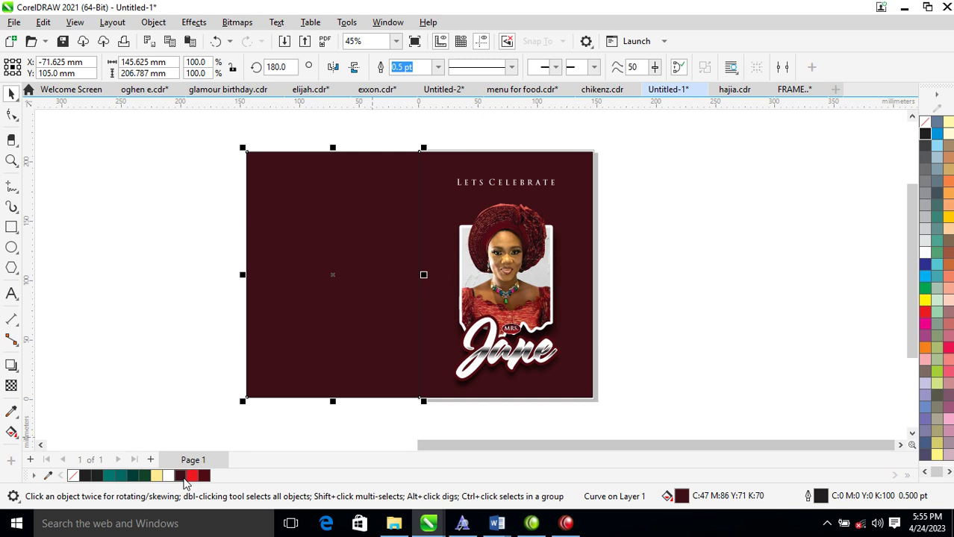
pyautogui.keyDown('ctrl'); pyautogui.click(192, 477); pyautogui.keyUp('ctrl')
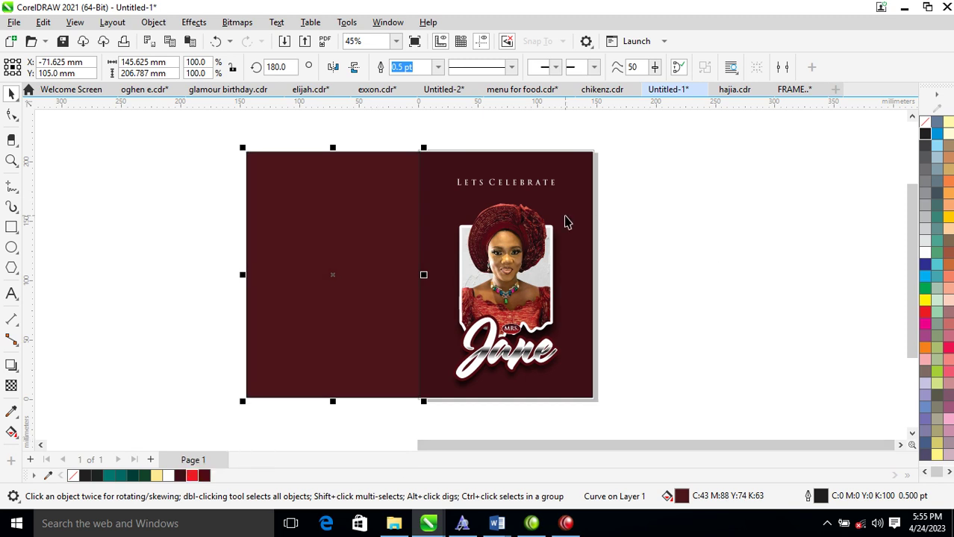
pyautogui.click(714, 209)
pyautogui.click(382, 248)
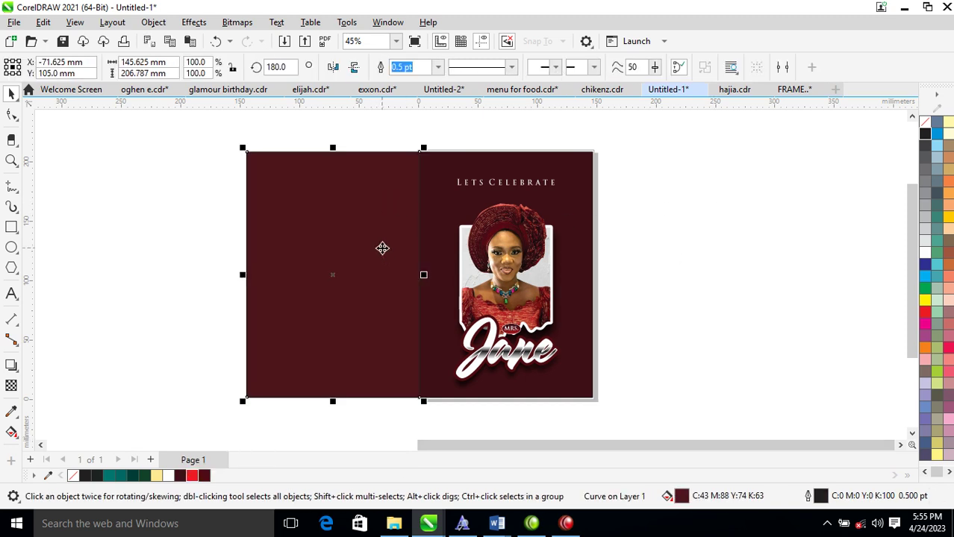
pyautogui.rightClick(925, 124)
pyautogui.click(882, 131)
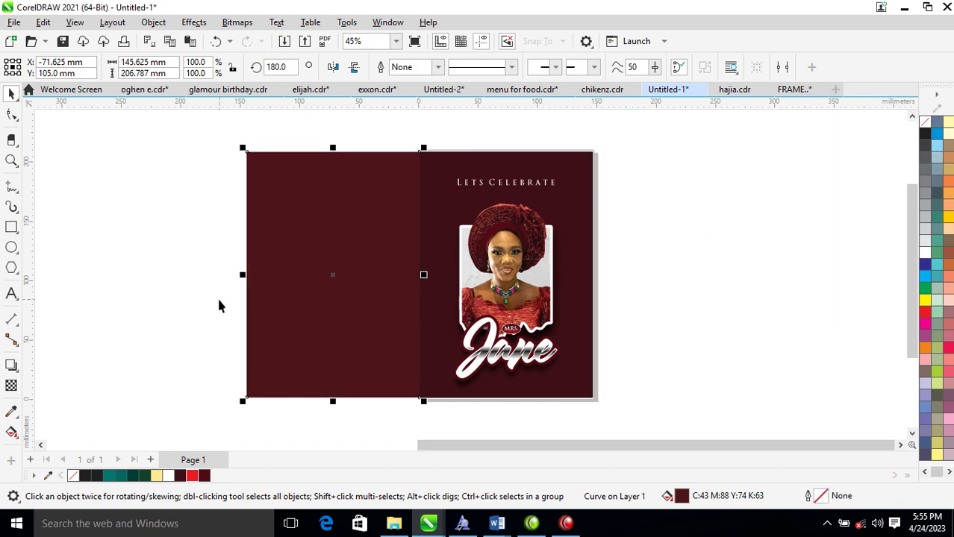
pyautogui.click(11, 227)
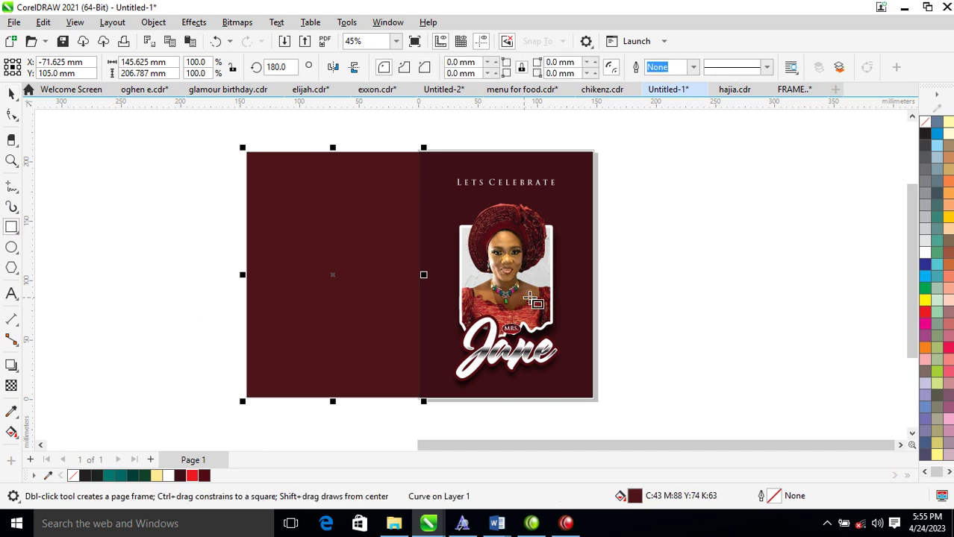
# Draw a tall white-filled rectangle on the back page
pyautogui.moveTo(215, 154); pyautogui.dragTo(489, 385)
pyautogui.moveTo(398, 212); pyautogui.dragTo(473, 369)
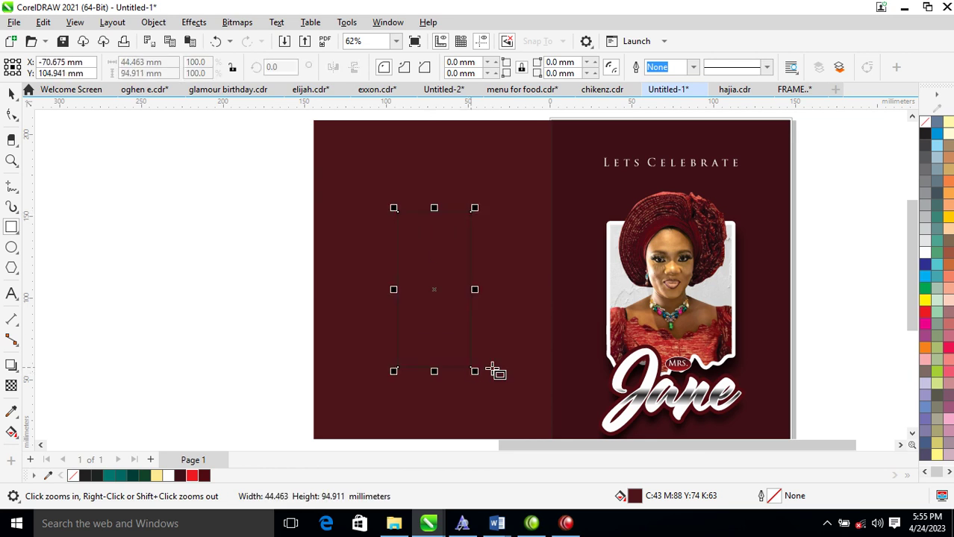
pyautogui.click(926, 255)
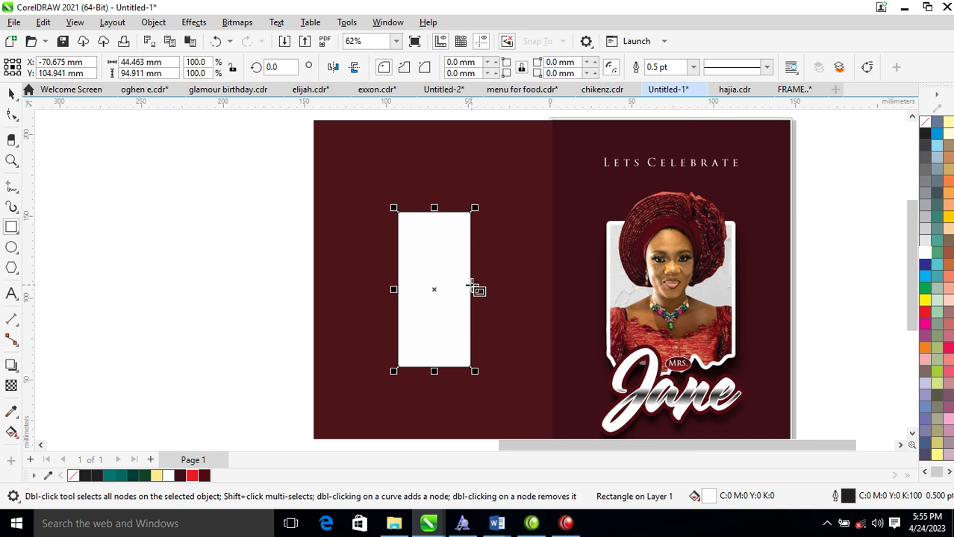
pyautogui.press('space')
# Add mirrored rectangle copies on each side and shorten the outer two to 70.3% height
pyautogui.moveTo(475, 291); pyautogui.dragTo(350, 272)
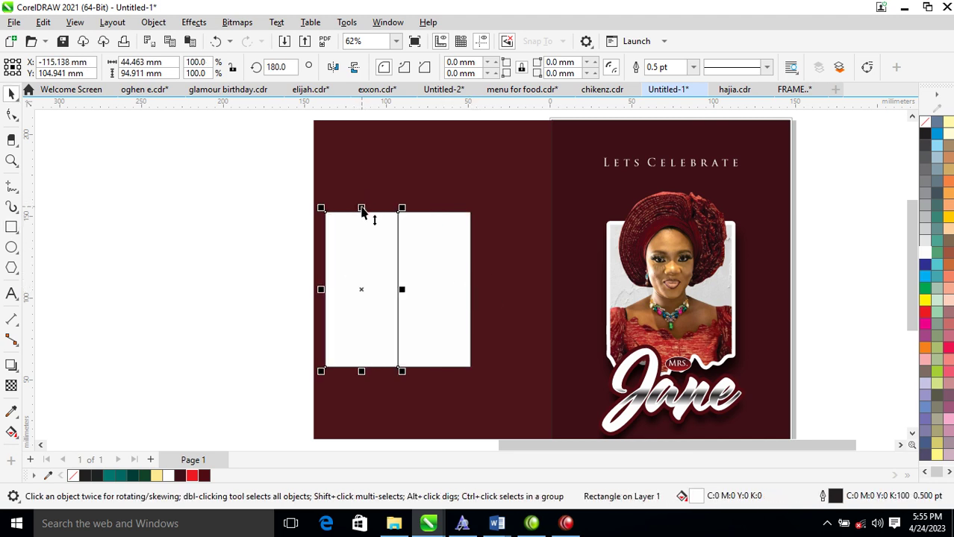
pyautogui.hotkey('ctrl', 'r')
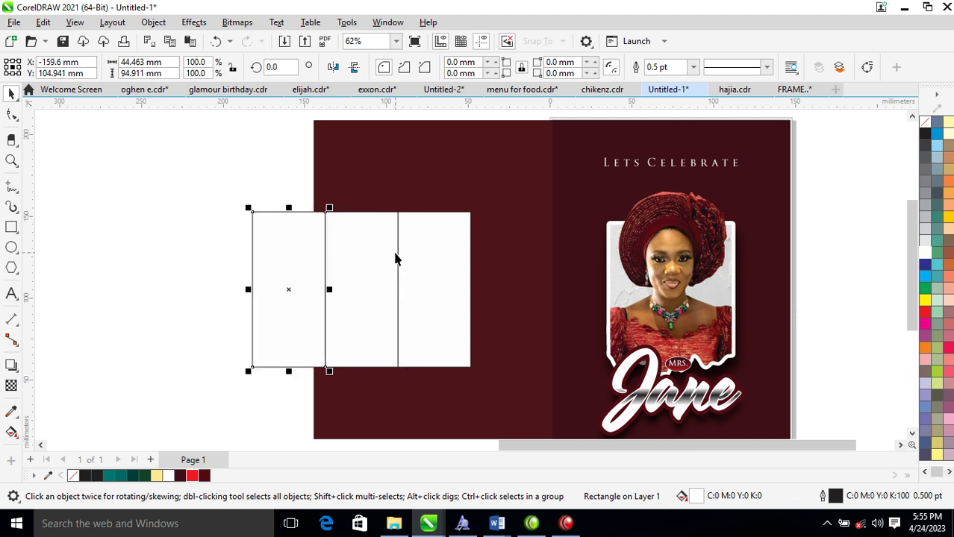
pyautogui.keyDown('shift'); pyautogui.click(442, 268); pyautogui.keyUp('shift')
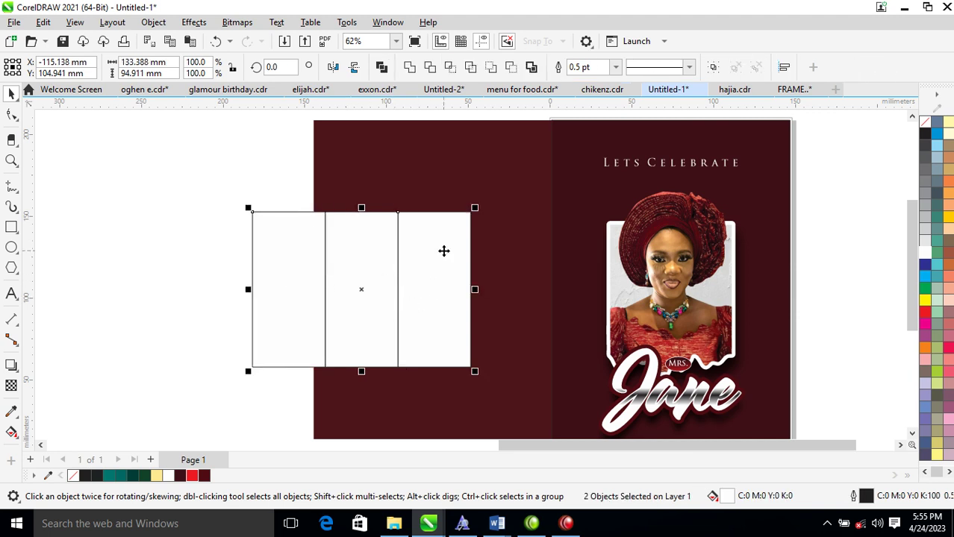
pyautogui.moveTo(361, 211); pyautogui.dragTo(363, 237)
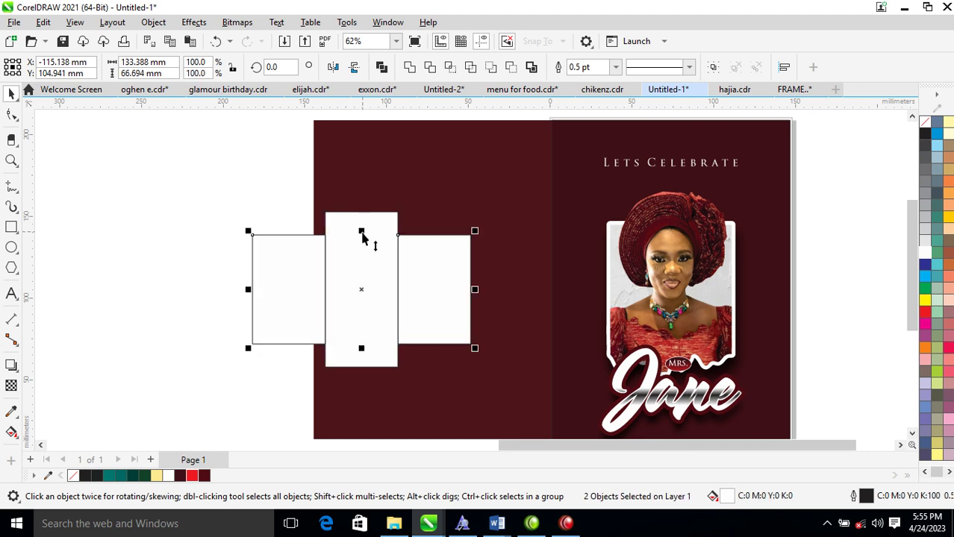
pyautogui.click(343, 226)
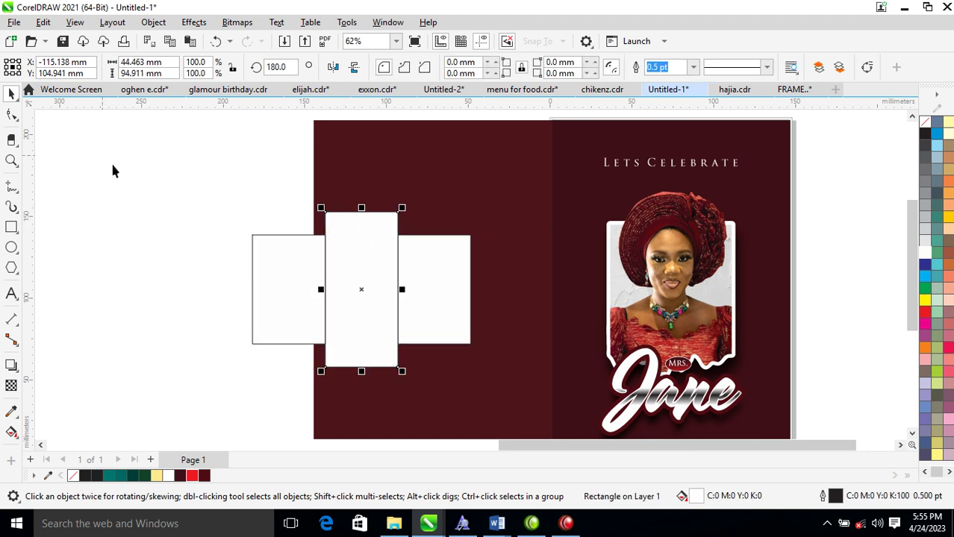
# Round opposite corners of the middle, left and right white rectangles
pyautogui.click(15, 117)
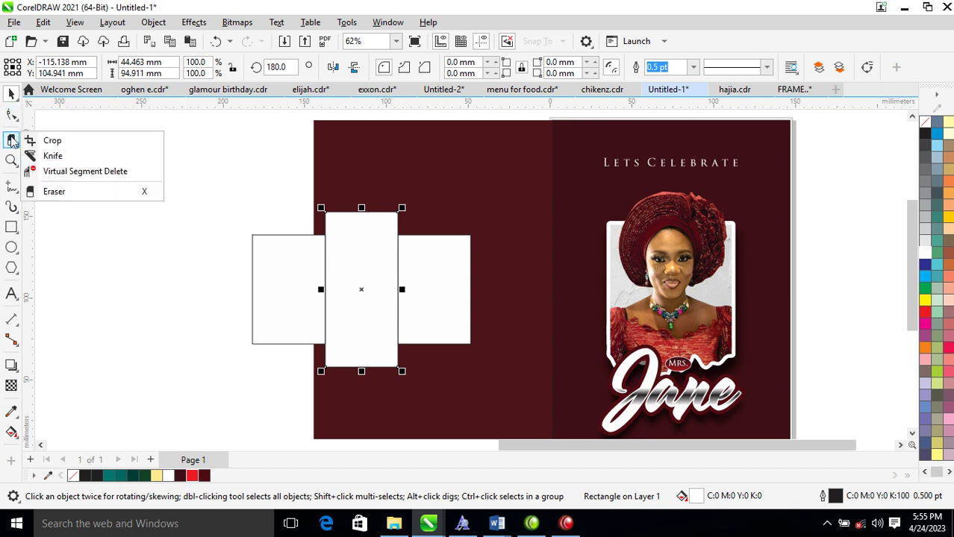
pyautogui.click(10, 118)
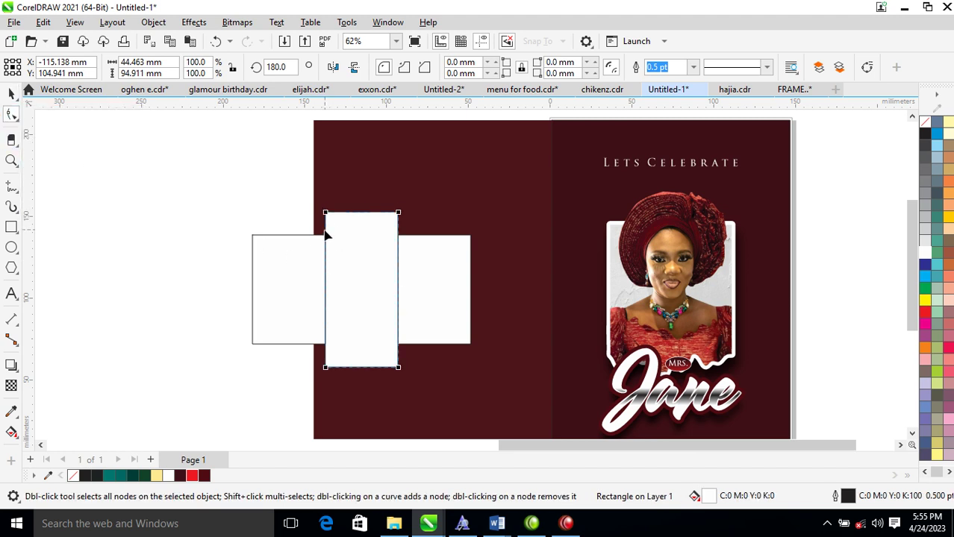
pyautogui.moveTo(326, 213); pyautogui.dragTo(357, 251)
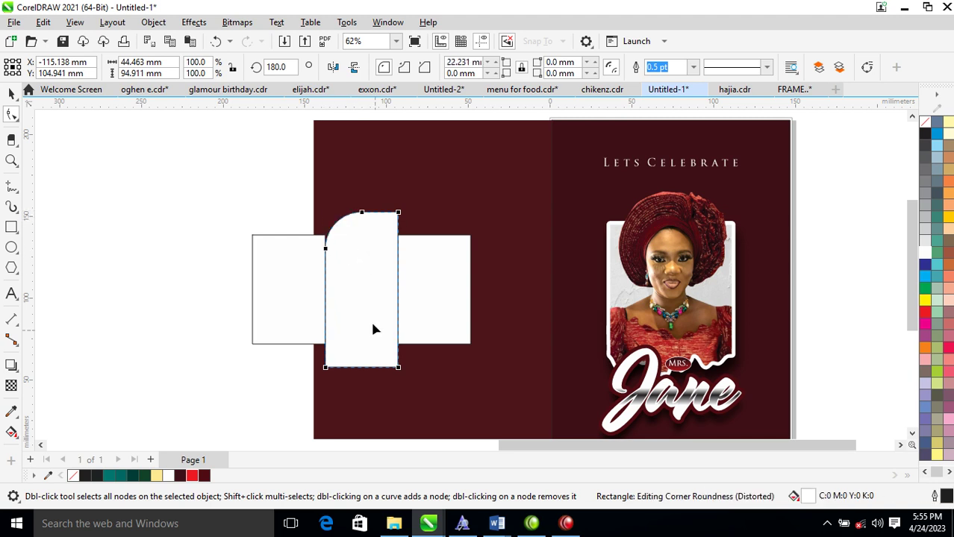
pyautogui.moveTo(398, 368); pyautogui.dragTo(357, 317)
pyautogui.click(257, 316)
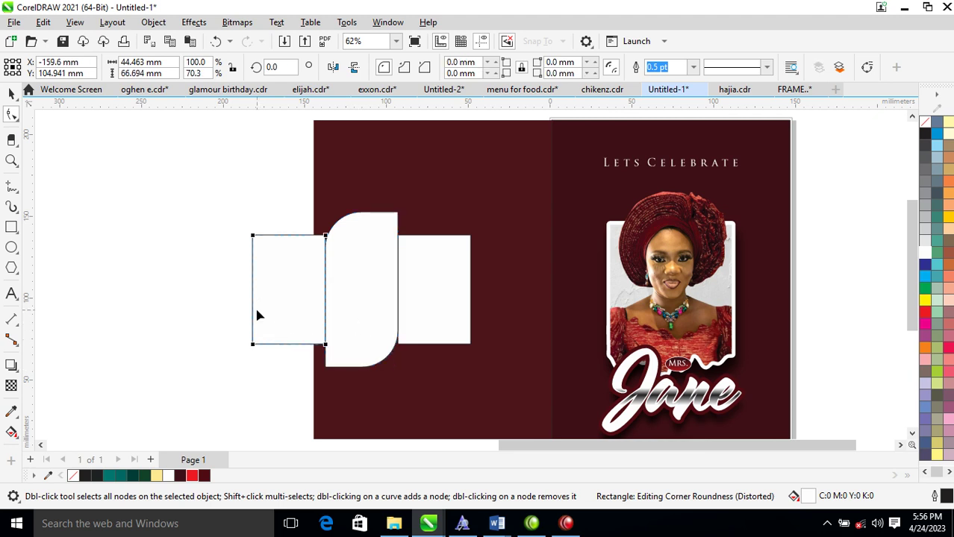
pyautogui.moveTo(254, 349); pyautogui.dragTo(302, 280)
pyautogui.click(452, 275)
pyautogui.moveTo(471, 237); pyautogui.dragTo(438, 320)
# Narrow the two outer rectangles, rotate all three 45°, and group them
pyautogui.press('space')
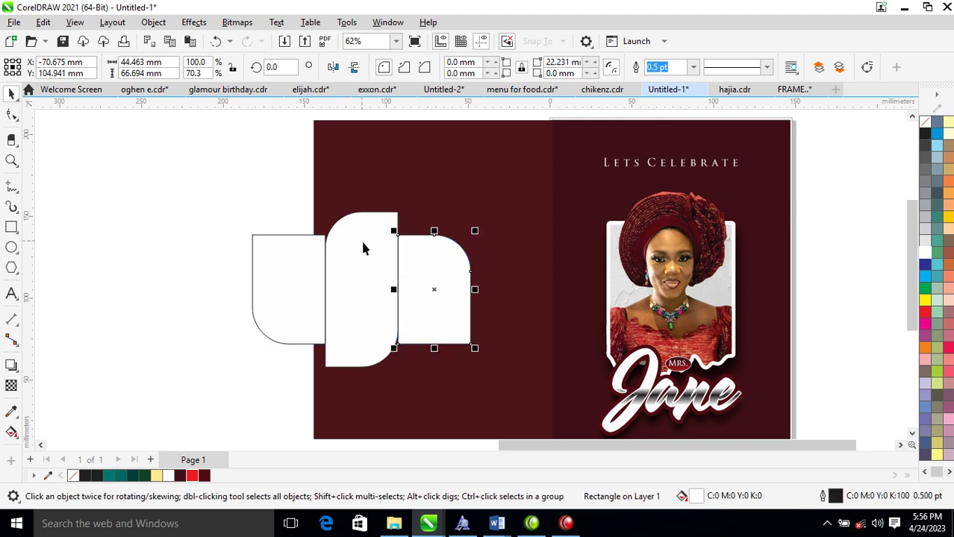
pyautogui.keyDown('shift'); pyautogui.click(301, 274); pyautogui.keyUp('shift')
pyautogui.moveTo(475, 290); pyautogui.dragTo(490, 253)
pyautogui.click(490, 253)
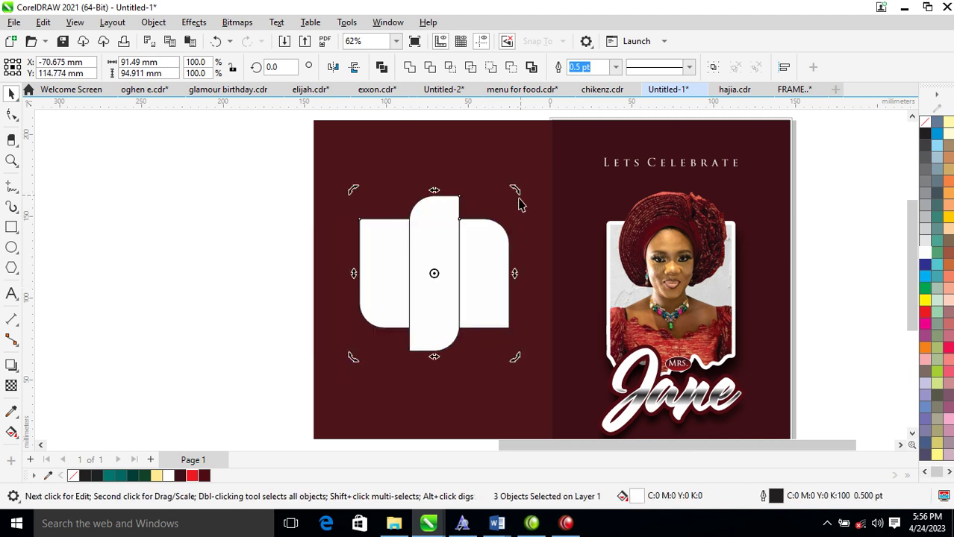
pyautogui.moveTo(522, 197); pyautogui.dragTo(419, 161)
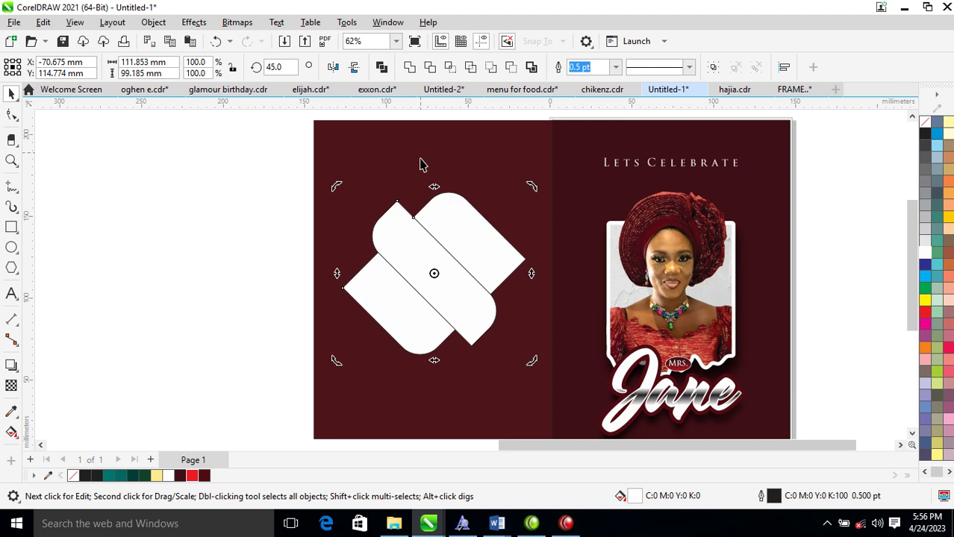
pyautogui.hotkey('ctrl', 'g')
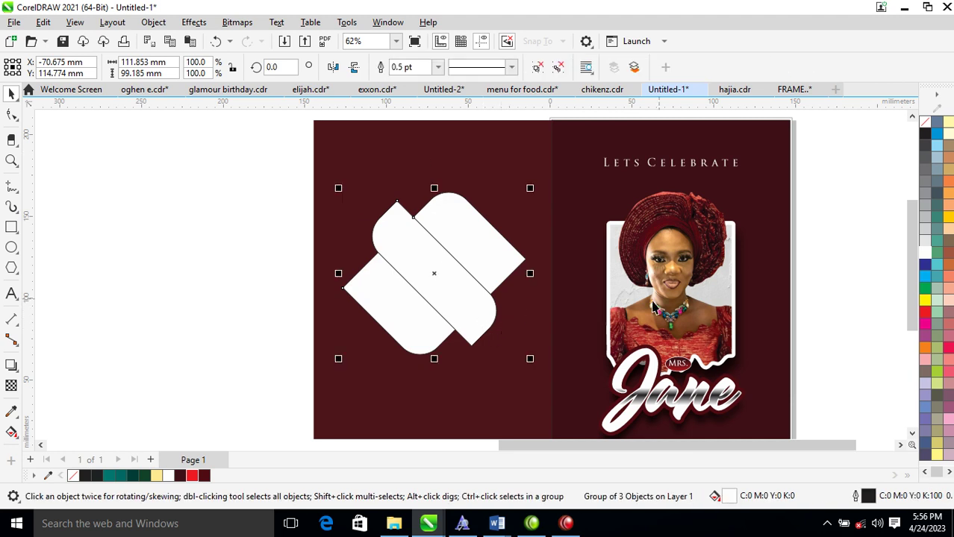
pyautogui.scroll(-2, 556, 285)
pyautogui.click(737, 300)
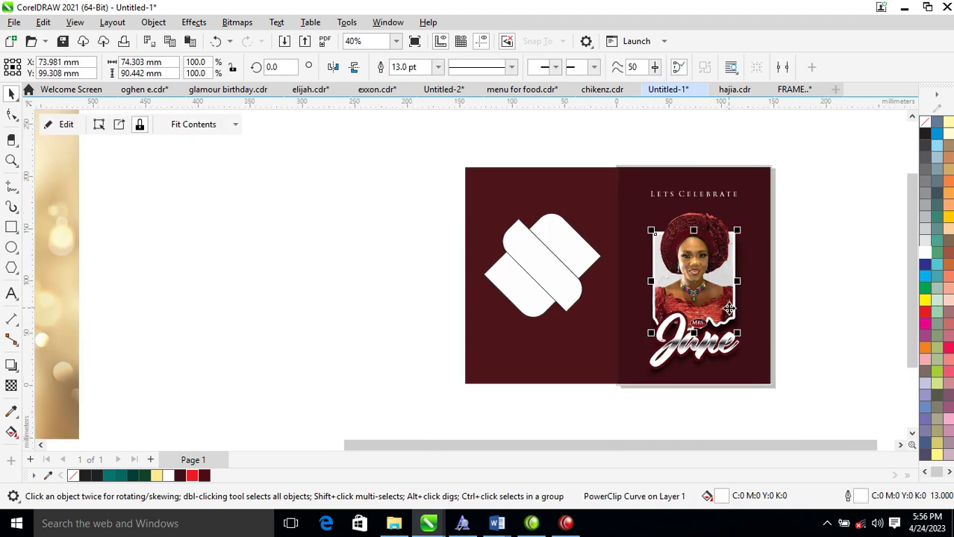
# Copy the framed portrait to the back page and extract the cutout photo from its frame
pyautogui.moveTo(728, 302); pyautogui.dragTo(374, 262)
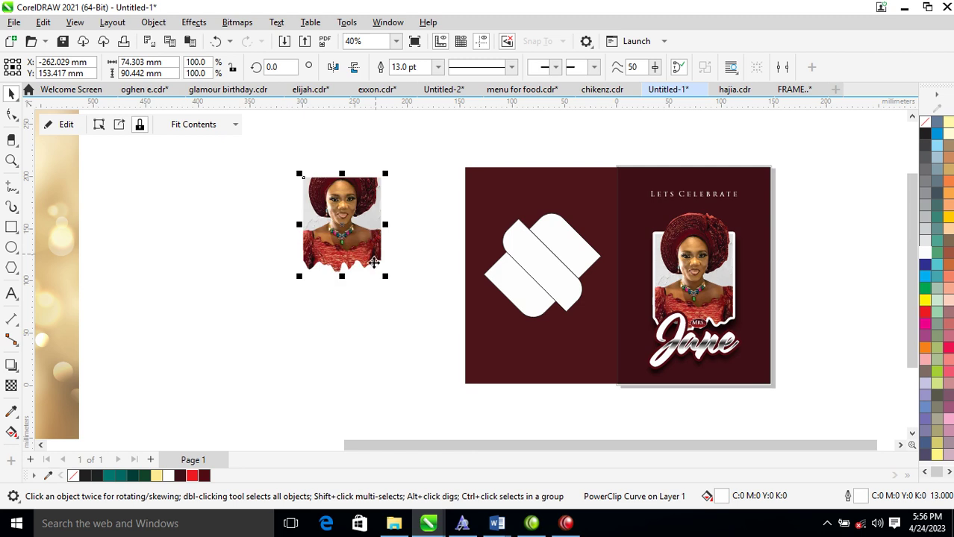
pyautogui.rightClick(369, 196)
pyautogui.click(429, 80)
pyautogui.press('Escape')
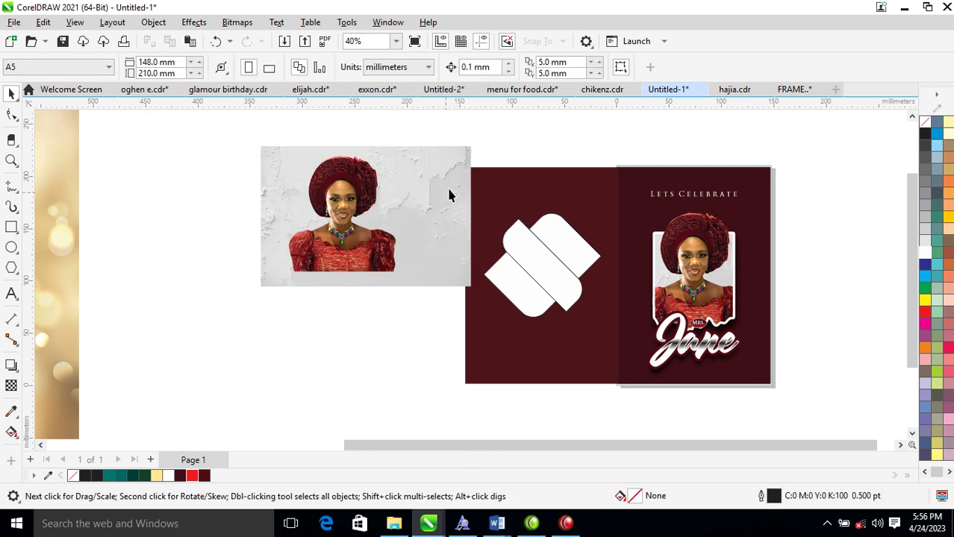
pyautogui.moveTo(376, 252); pyautogui.dragTo(543, 246)
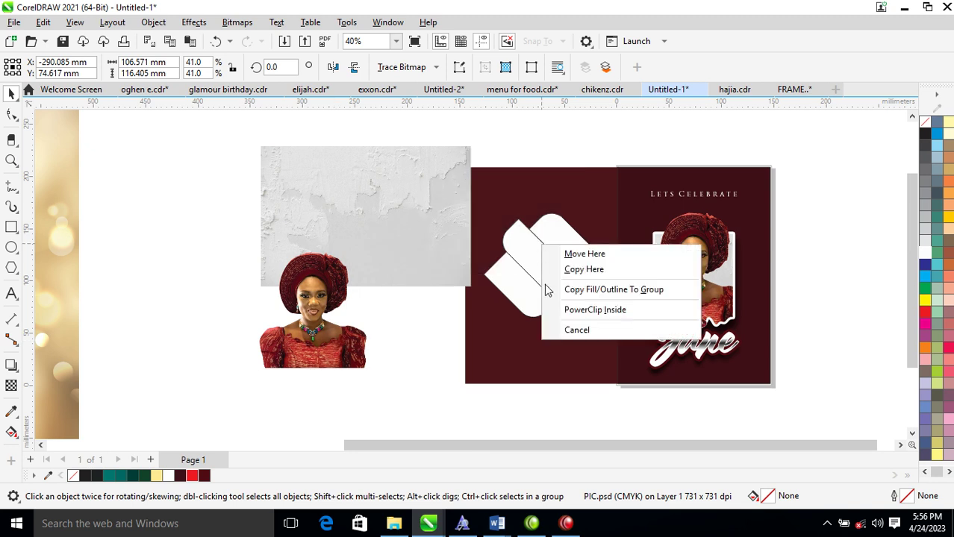
# PowerClip the portrait inside the rotated white shape group and position it within the shapes
pyautogui.click(608, 318)
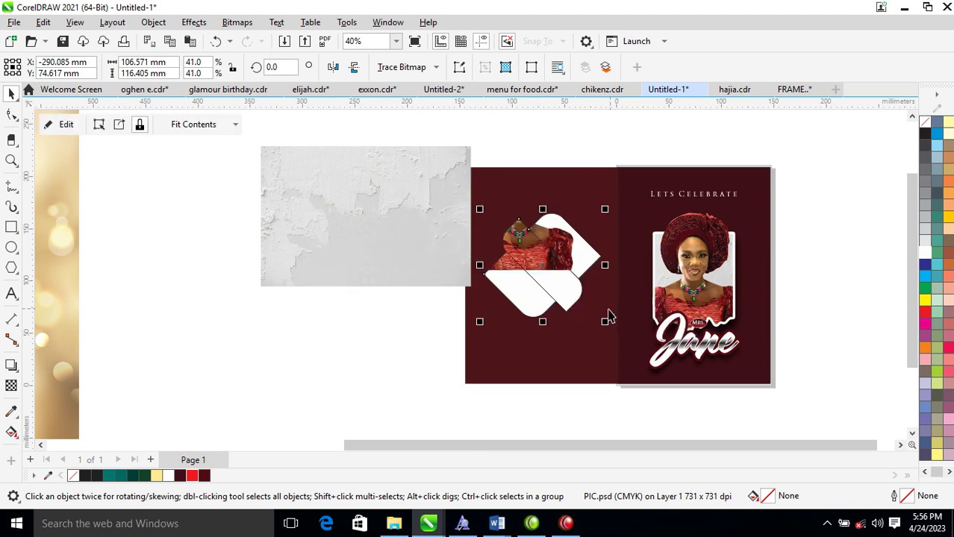
pyautogui.keyDown('ctrl'); pyautogui.click(541, 251); pyautogui.keyUp('ctrl')
pyautogui.moveTo(547, 253); pyautogui.dragTo(563, 307)
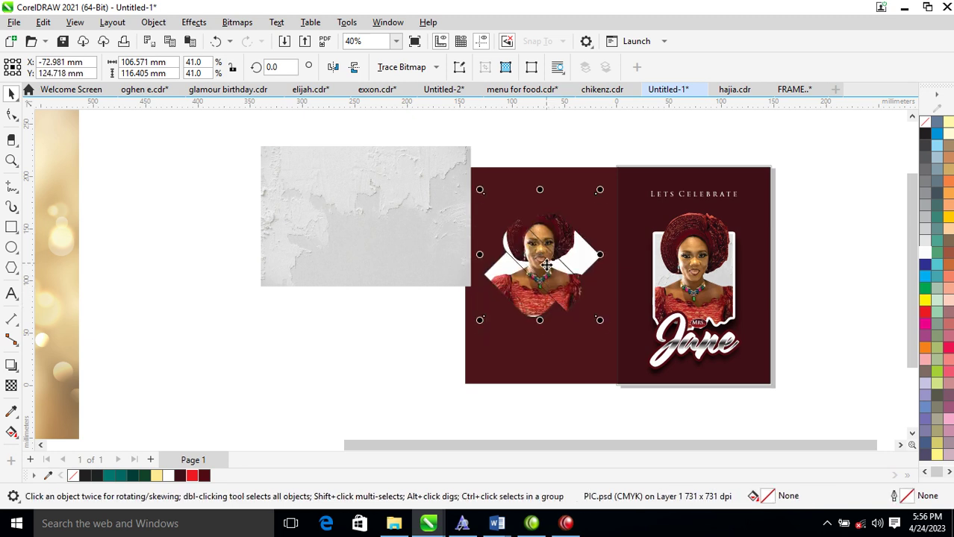
pyautogui.moveTo(547, 263); pyautogui.dragTo(552, 280)
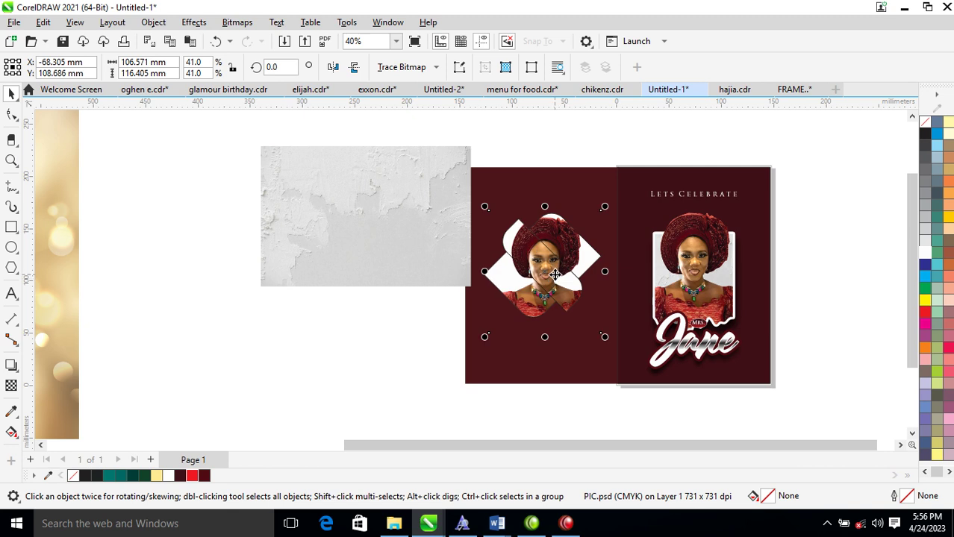
pyautogui.press('Escape')
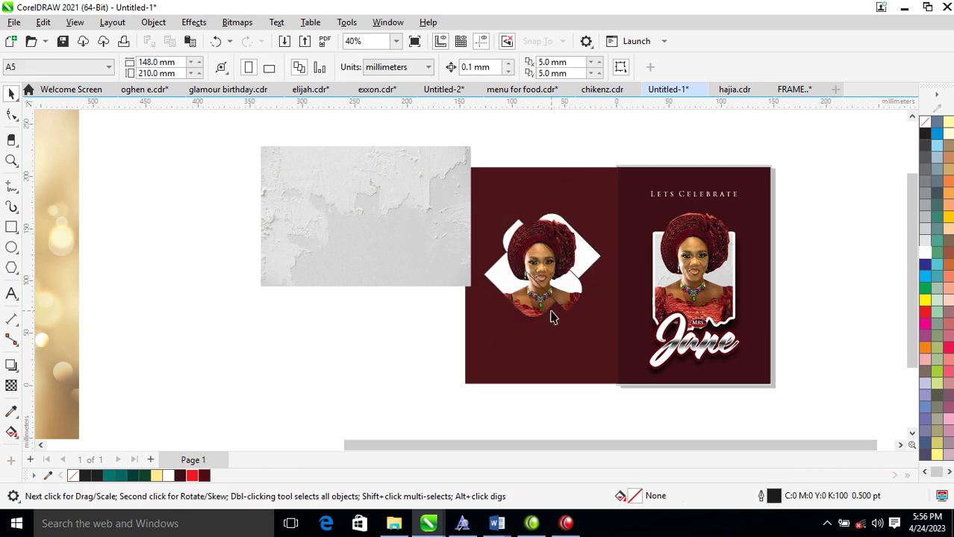
pyautogui.click(568, 259)
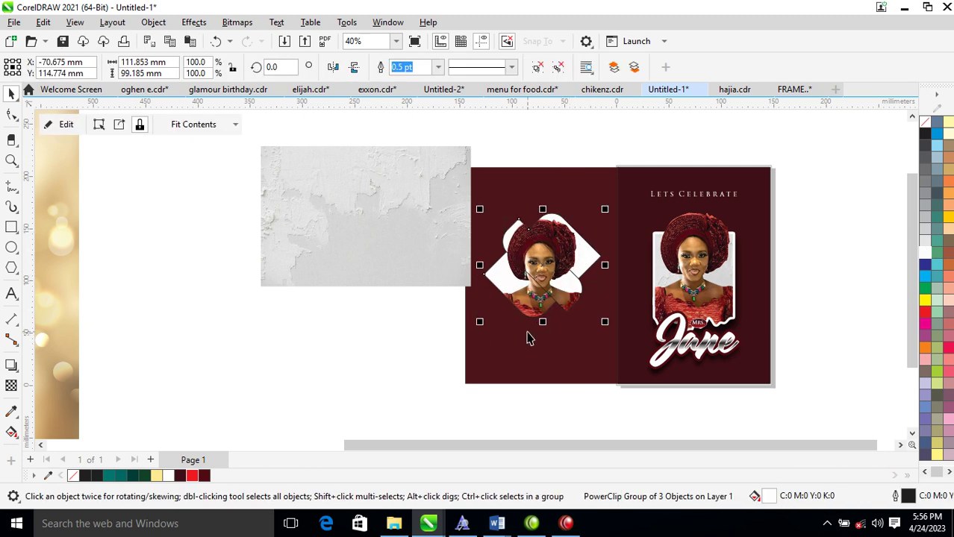
pyautogui.press('z')
pyautogui.moveTo(484, 183); pyautogui.dragTo(748, 382)
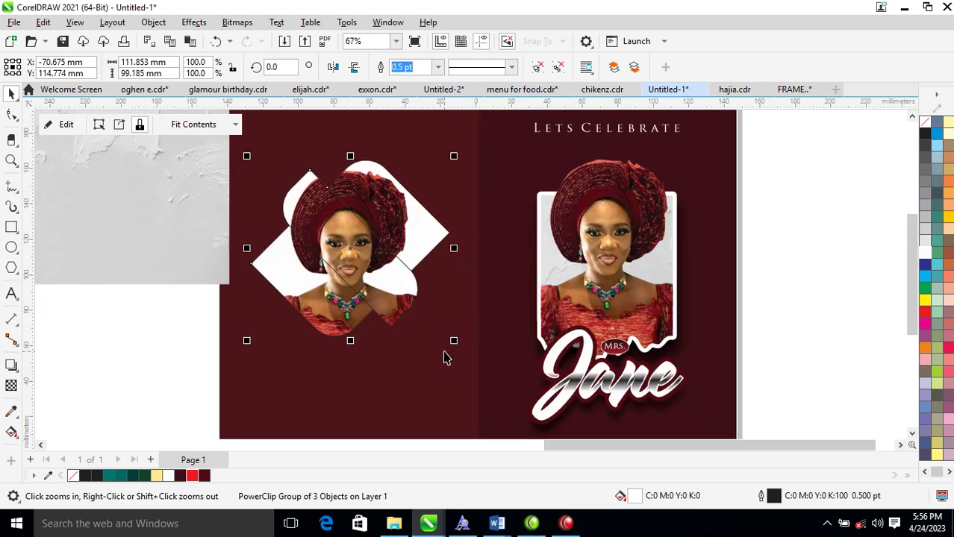
pyautogui.click(11, 412)
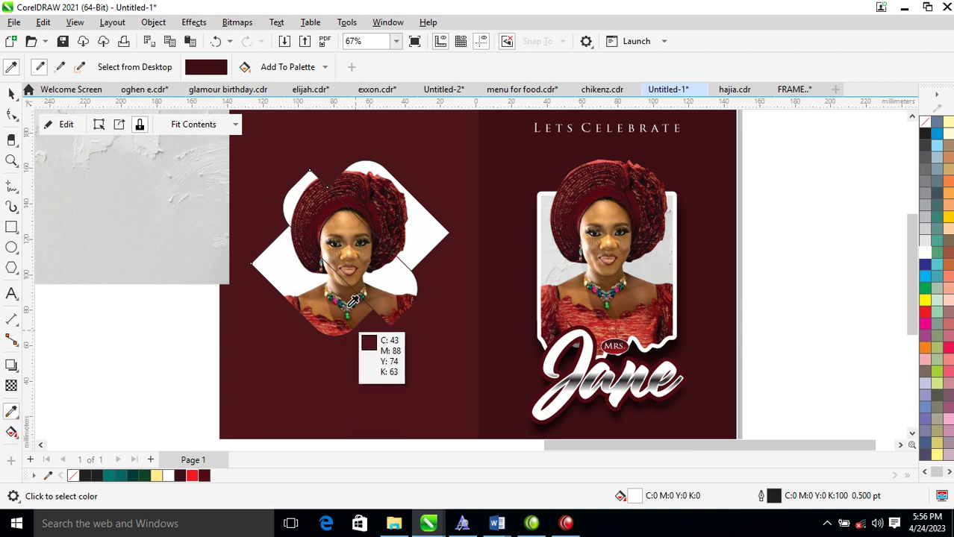
# Sample the dress's dark red (C34 M100 Y93 K52) and fill the three rotated shapes with it
pyautogui.click(587, 309)
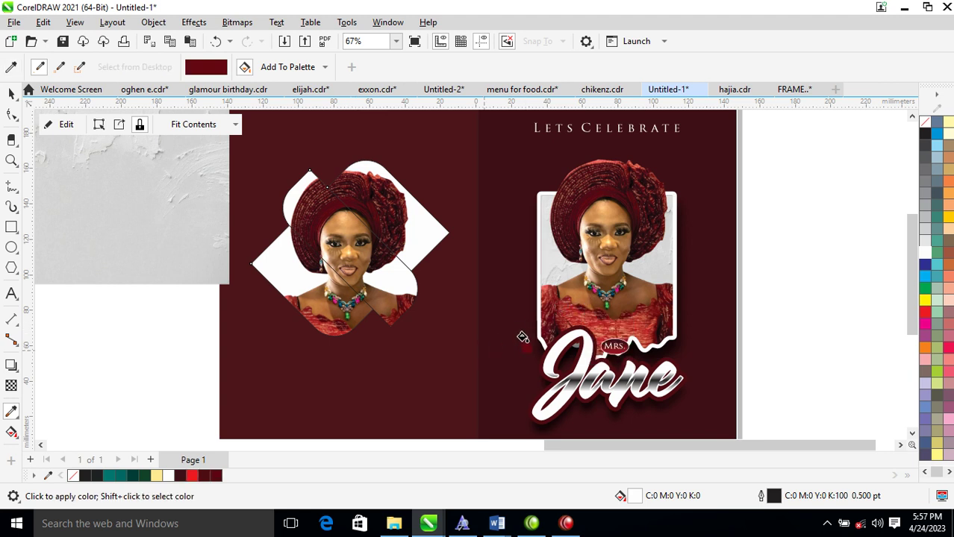
pyautogui.click(420, 223)
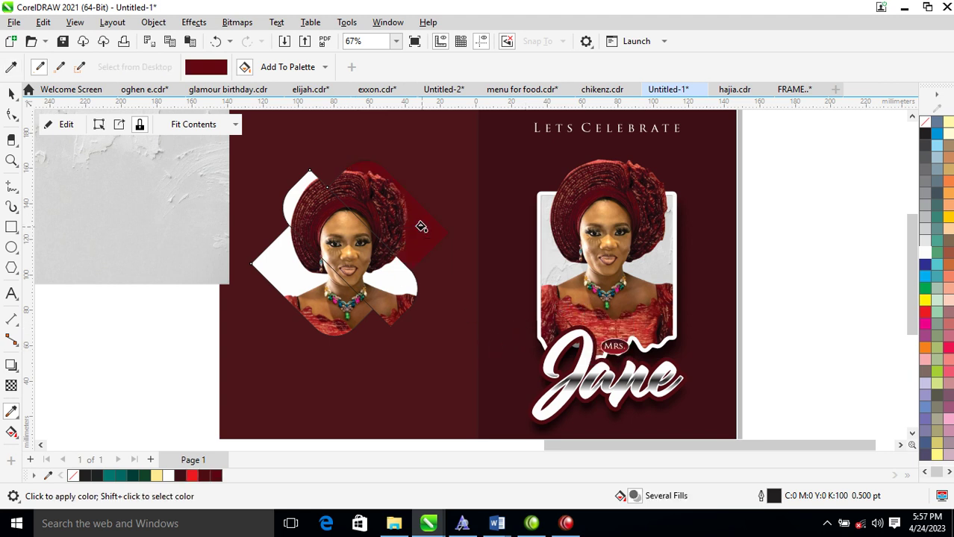
pyautogui.press('space')
pyautogui.click(389, 277)
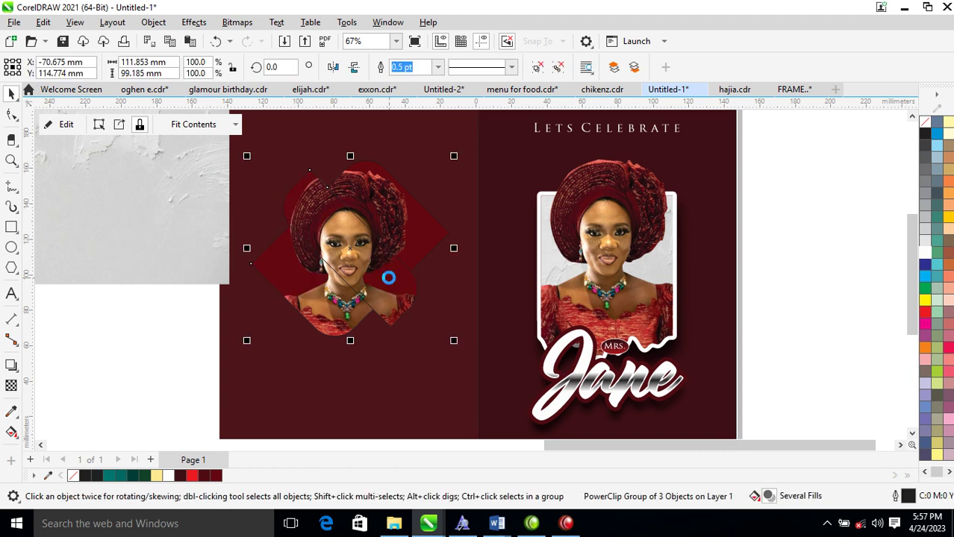
# Give the portrait shapes a white outline with an initial 17 pt width
pyautogui.rightClick(923, 257)
pyautogui.click(894, 264)
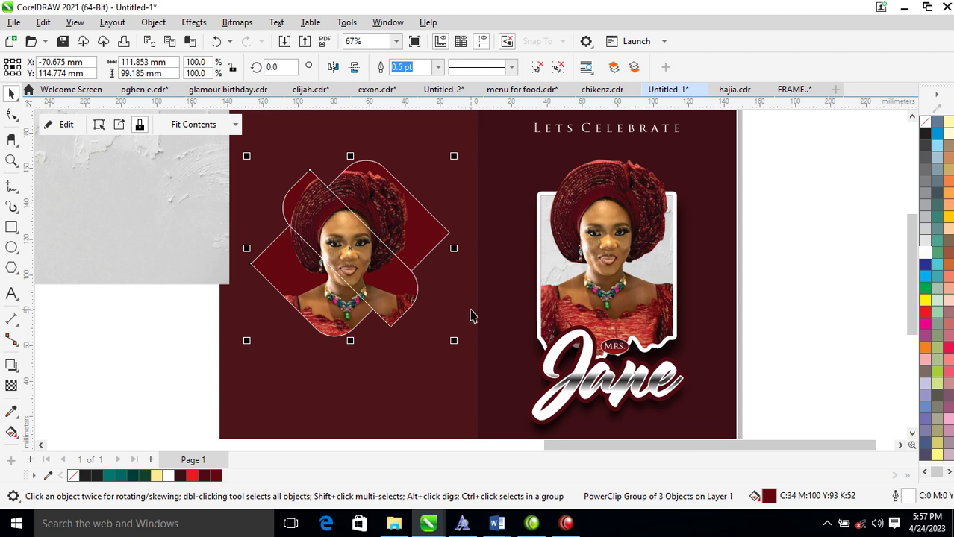
pyautogui.press('F12')
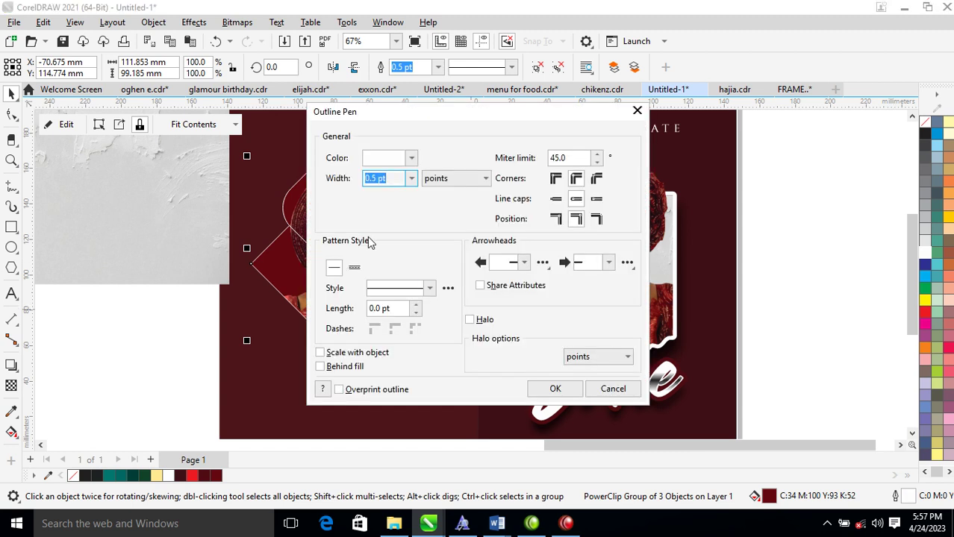
pyautogui.write('17')
pyautogui.press('Return')
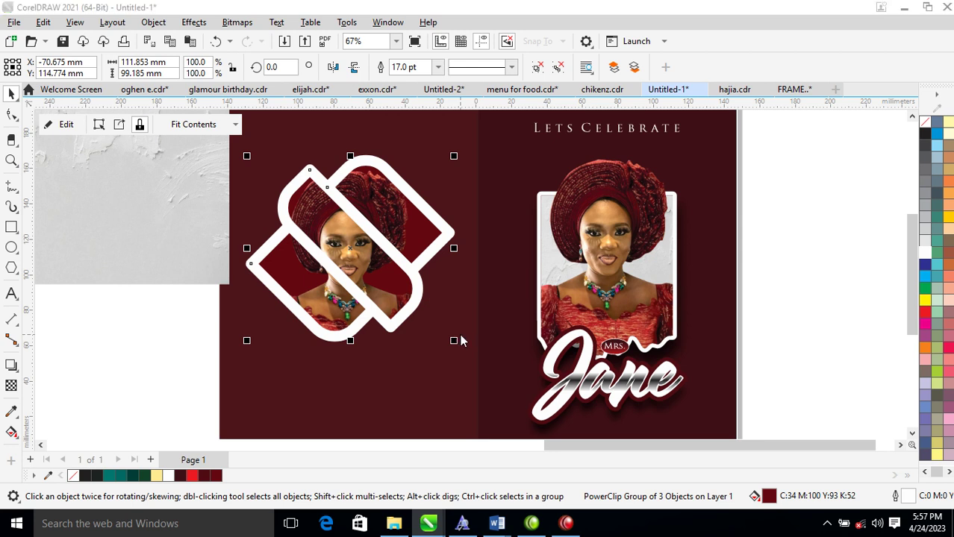
# Change the outline to 9 pt, scaled with the object and placed behind the fill
pyautogui.press('F12')
pyautogui.click(344, 352)
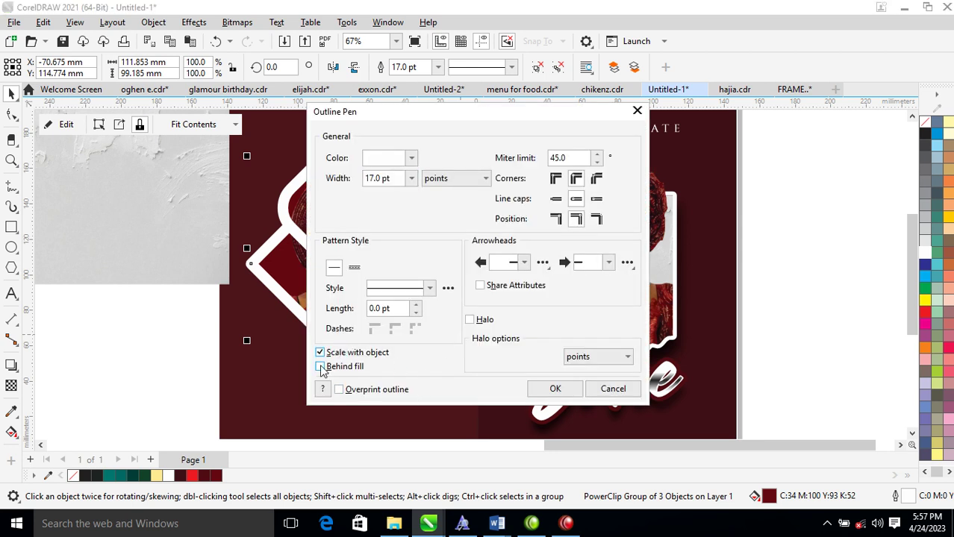
pyautogui.click(320, 367)
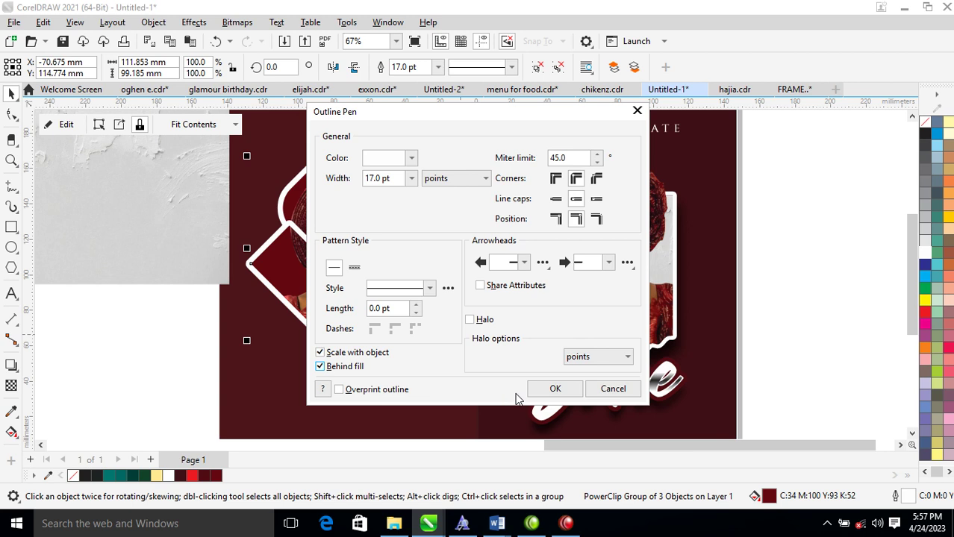
pyautogui.moveTo(394, 177); pyautogui.dragTo(354, 184)
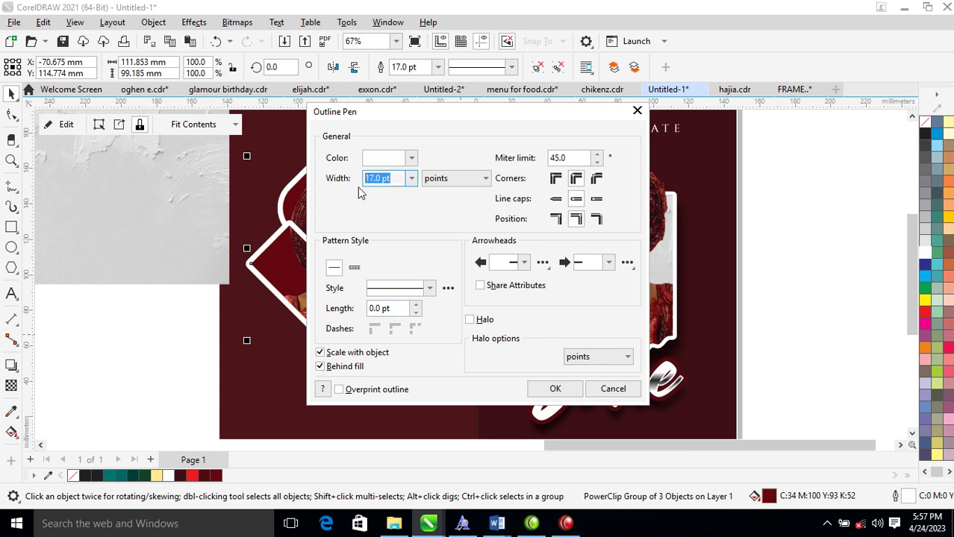
pyautogui.press('Return')
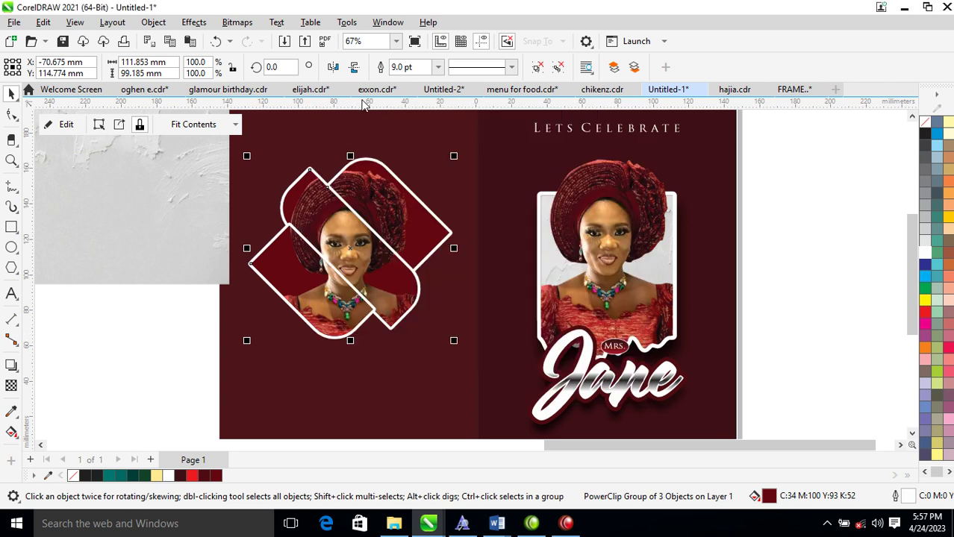
pyautogui.press('F3')
pyautogui.press('z')
pyautogui.moveTo(229, 142); pyautogui.dragTo(629, 419)
# Add a drop shadow at 80 opacity beneath the outlined portrait shapes group
pyautogui.press('space')
pyautogui.click(223, 211)
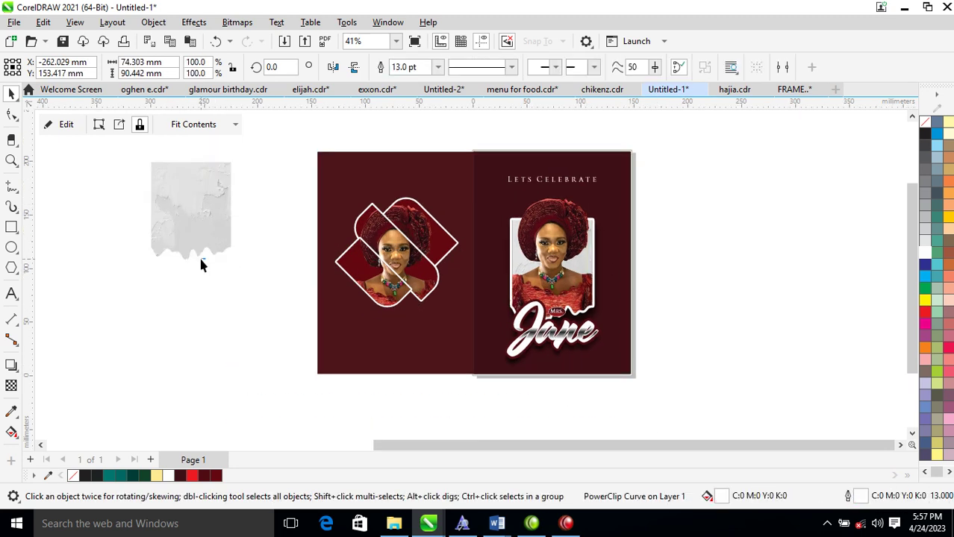
pyautogui.click(202, 264)
pyautogui.click(409, 249)
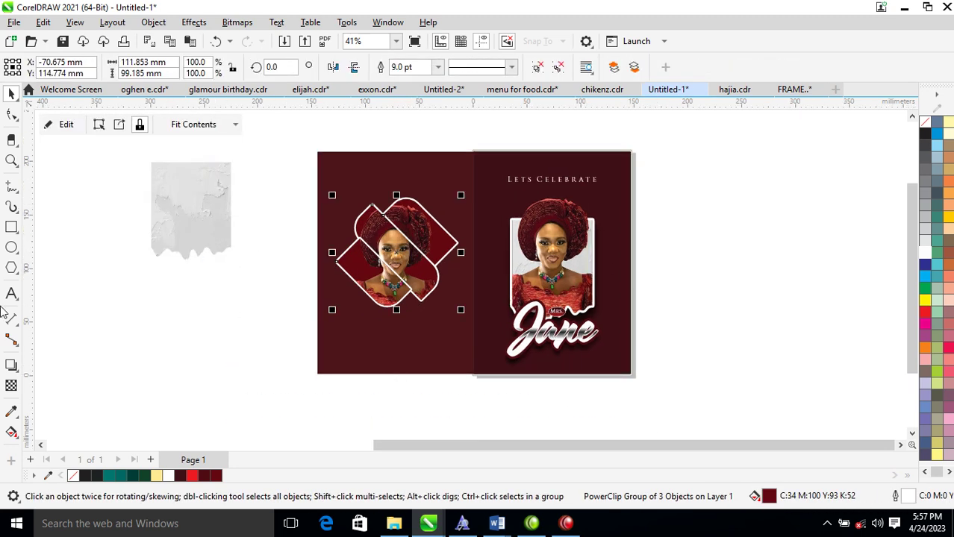
pyautogui.click(11, 365)
pyautogui.moveTo(396, 252); pyautogui.dragTo(409, 323)
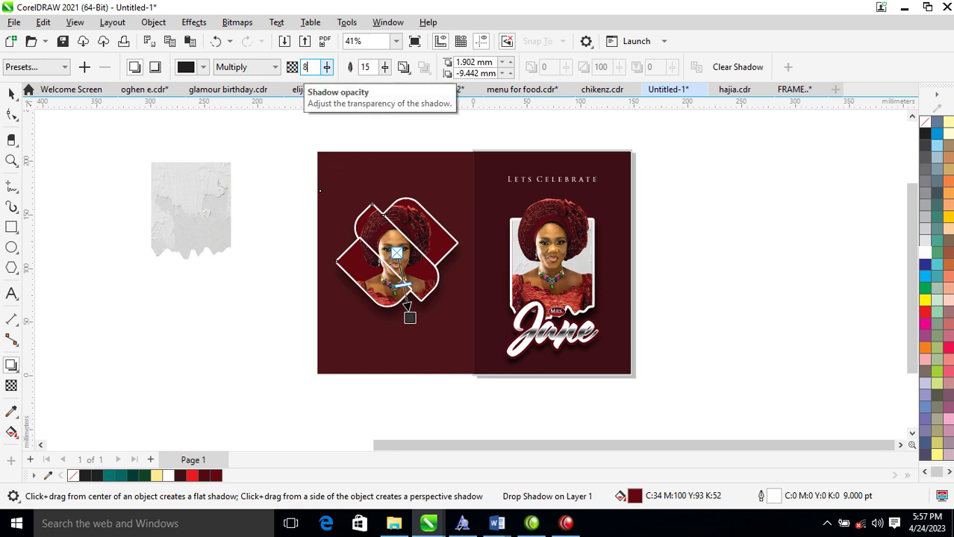
pyautogui.press('Return')
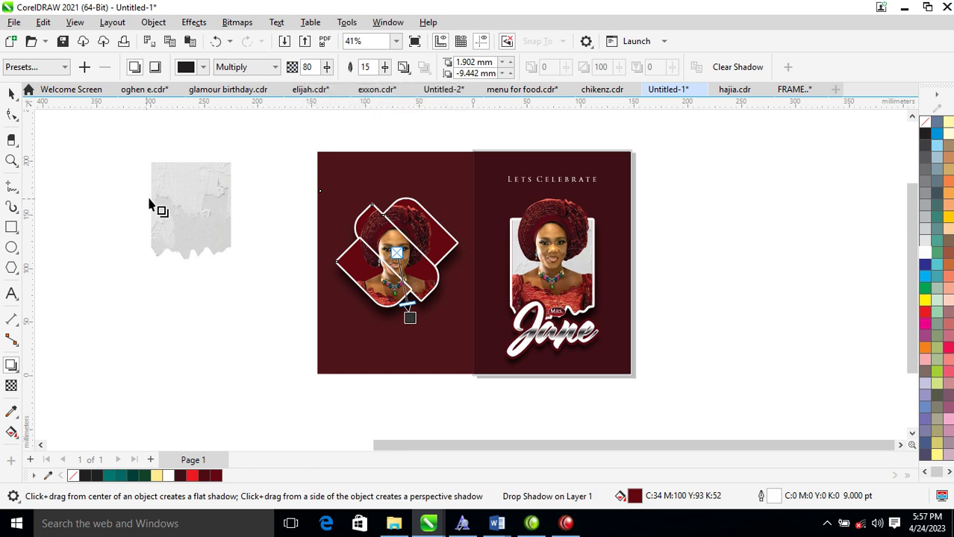
# Break the drop shadow apart into its own object, then select the grey texture frame
pyautogui.click(147, 23)
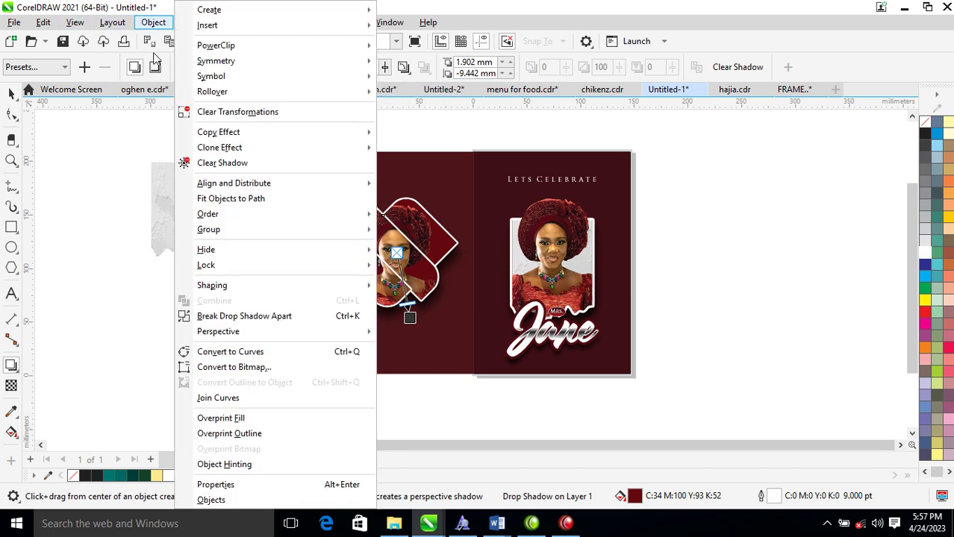
pyautogui.click(252, 314)
pyautogui.press('space')
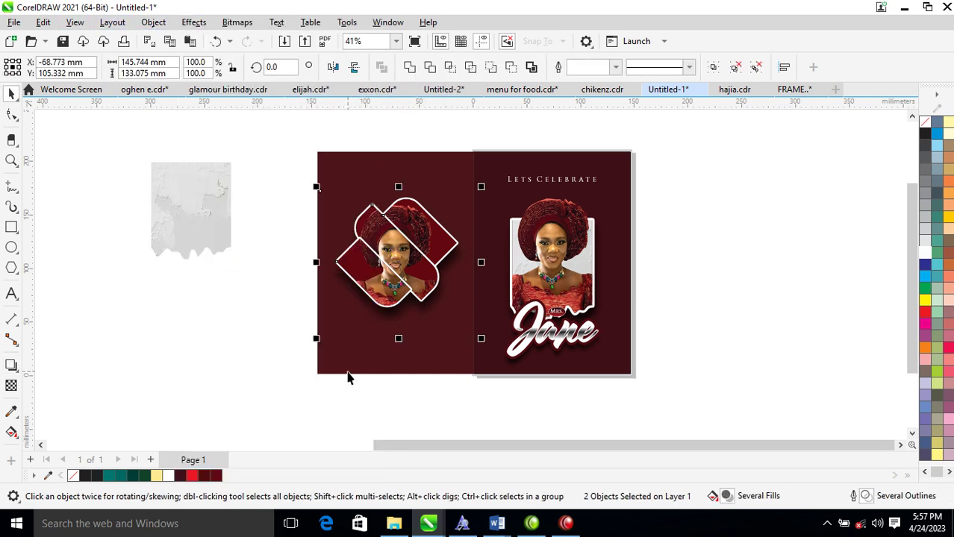
pyautogui.click(195, 215)
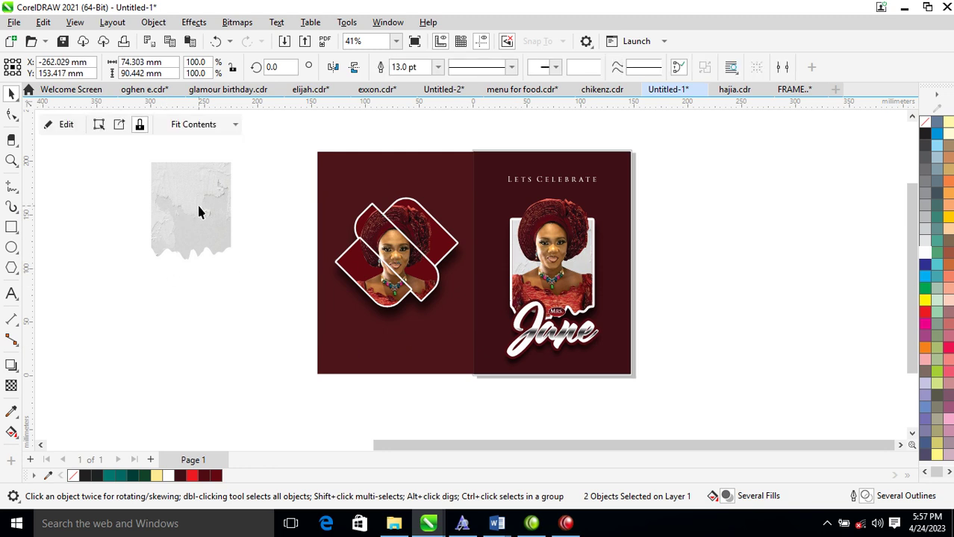
pyautogui.rightClick(198, 211)
# Extract the grey texture from its frame, move it onto the back page, and set Multiply blending
pyautogui.click(250, 80)
pyautogui.moveTo(268, 213); pyautogui.dragTo(438, 220)
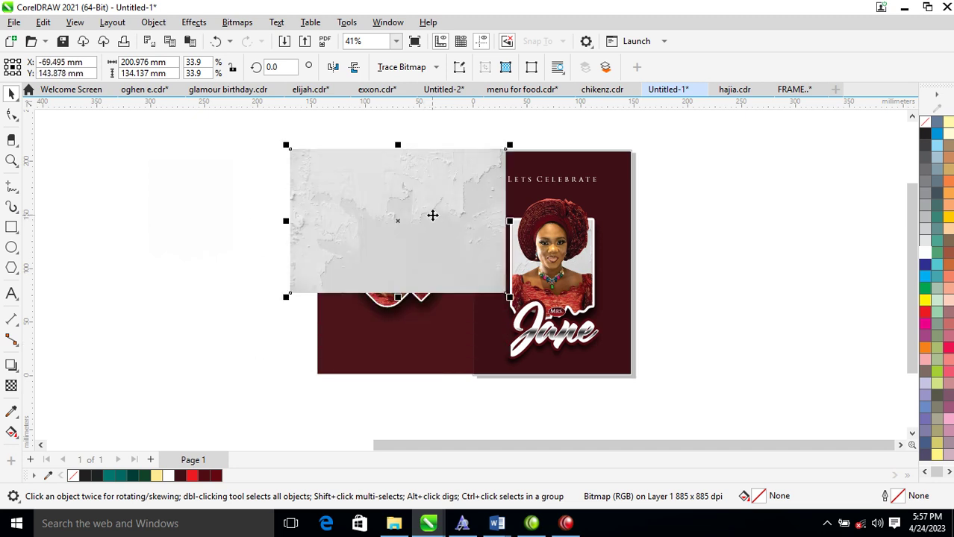
pyautogui.click(11, 387)
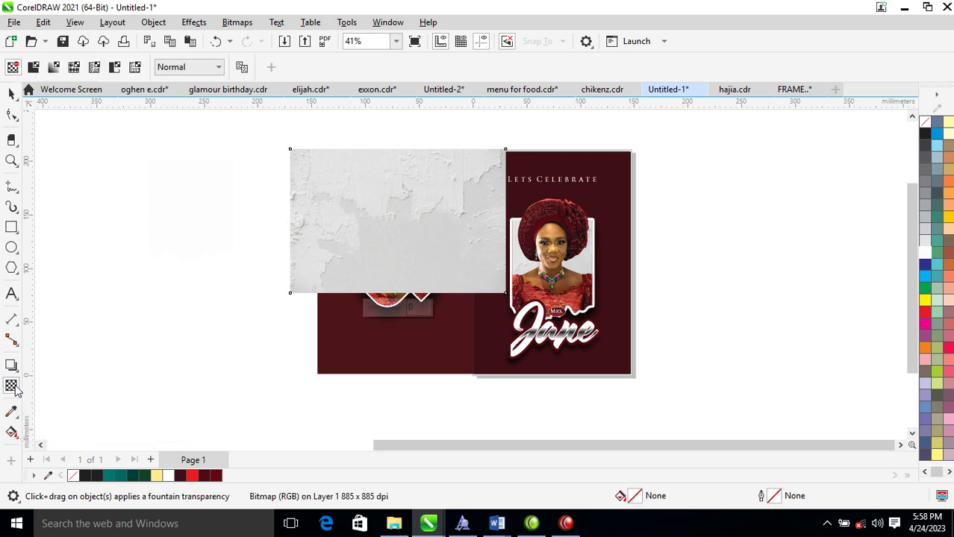
pyautogui.click(218, 68)
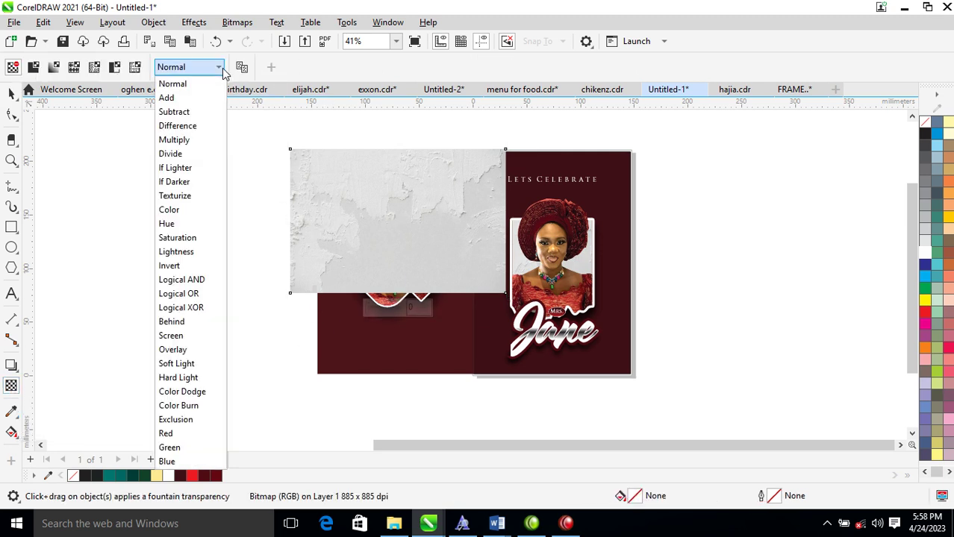
pyautogui.click(174, 140)
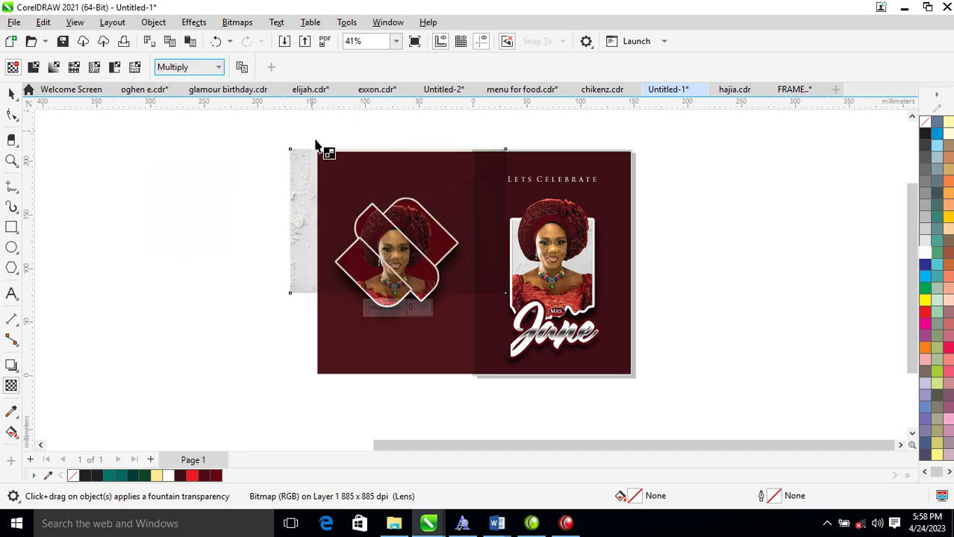
# Compare Subtract against Multiply, keep Multiply, and drag the texture onto the back page
pyautogui.click(217, 68)
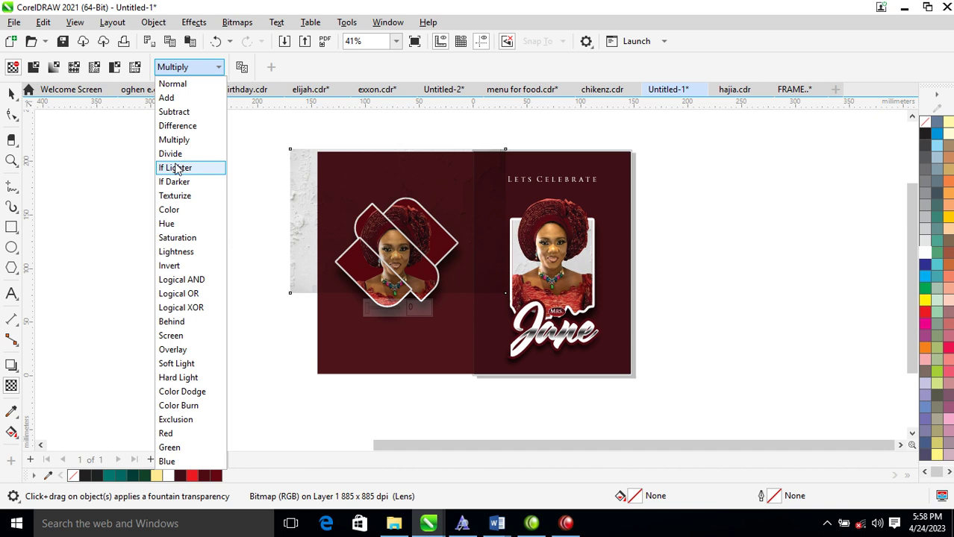
pyautogui.click(179, 112)
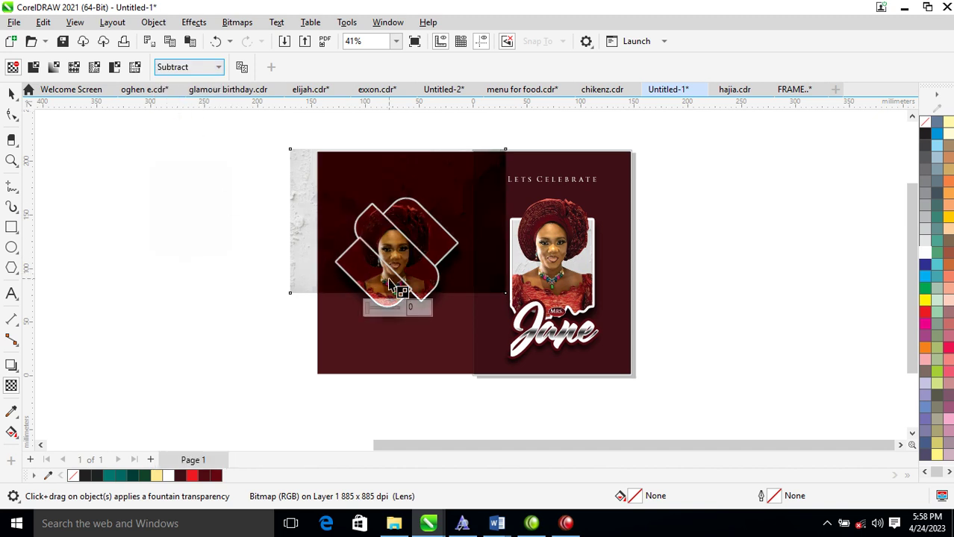
pyautogui.click(217, 67)
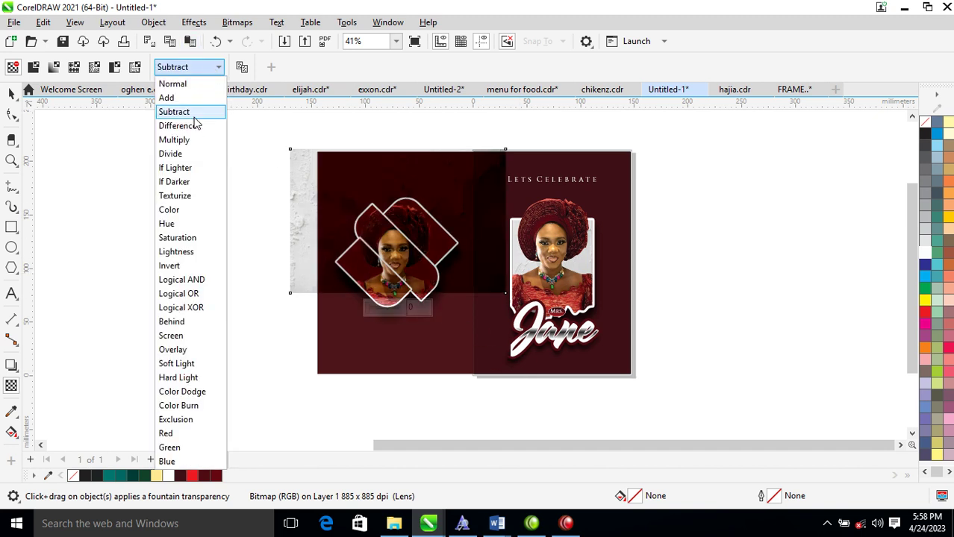
pyautogui.click(183, 140)
pyautogui.click(217, 68)
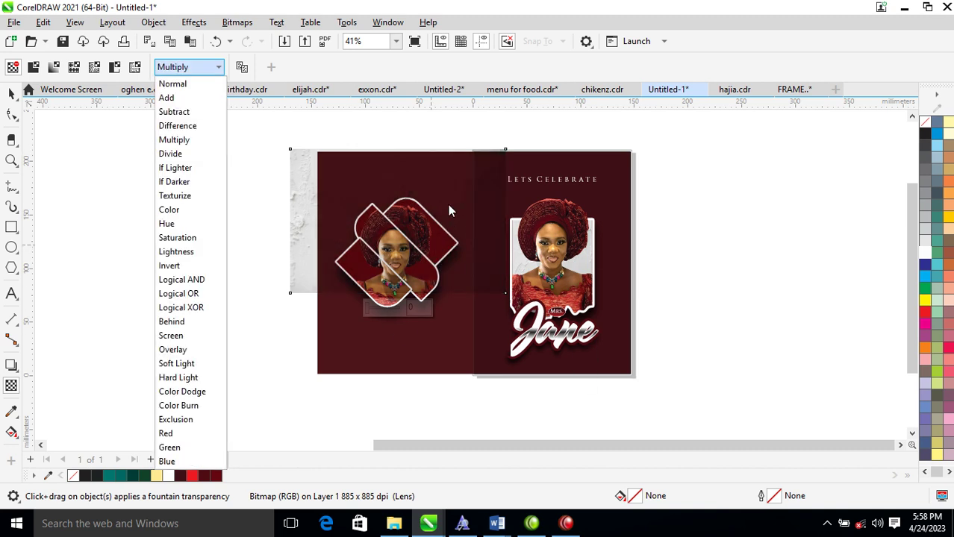
pyautogui.click(14, 98)
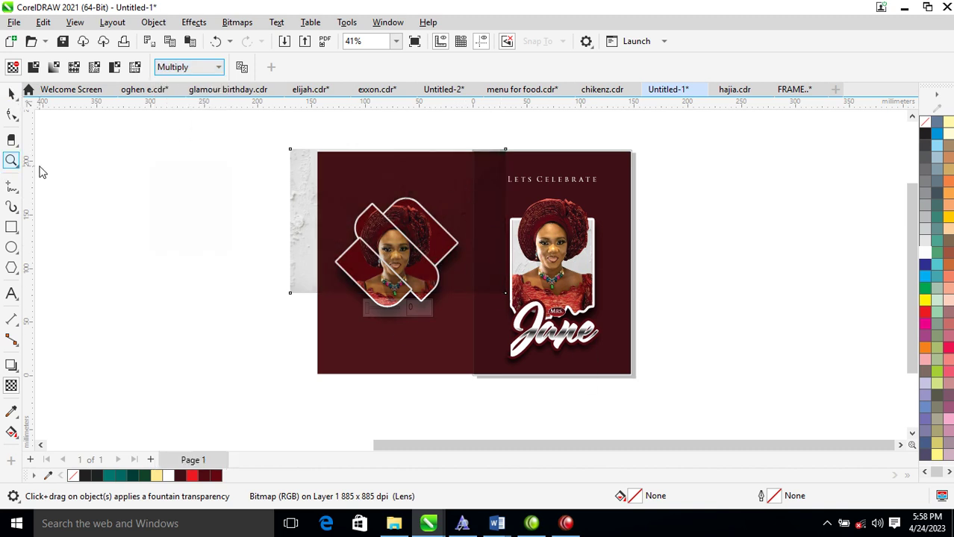
pyautogui.click(12, 95)
pyautogui.moveTo(483, 211); pyautogui.dragTo(459, 341)
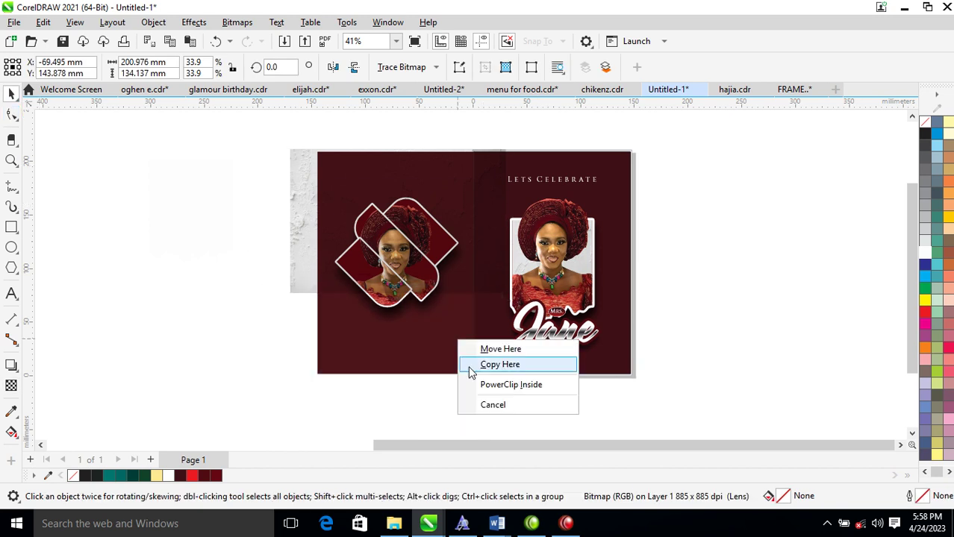
# Clip the texture inside the back page, move it up and rotate it about a quarter turn
pyautogui.click(528, 383)
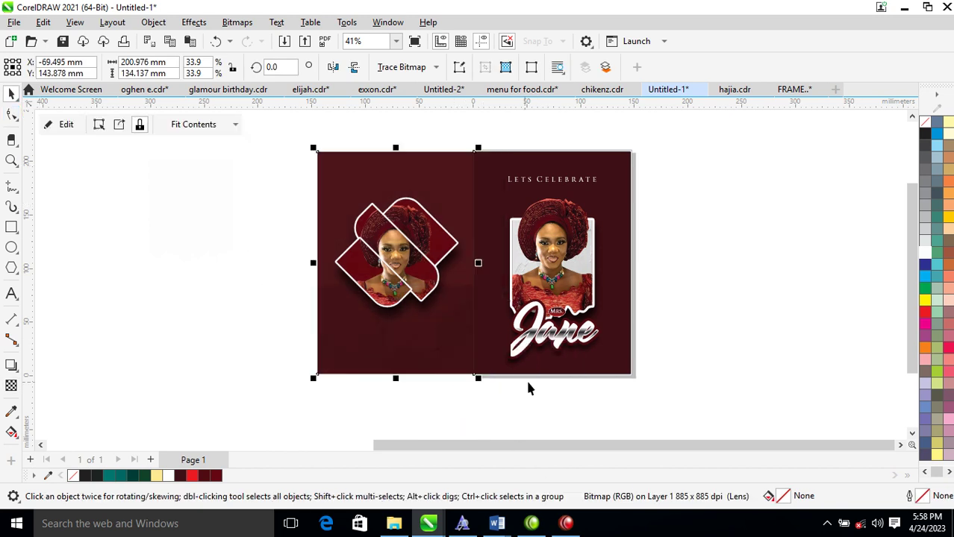
pyautogui.keyDown('ctrl'); pyautogui.click(439, 345); pyautogui.keyUp('ctrl')
pyautogui.moveTo(443, 338); pyautogui.dragTo(434, 364)
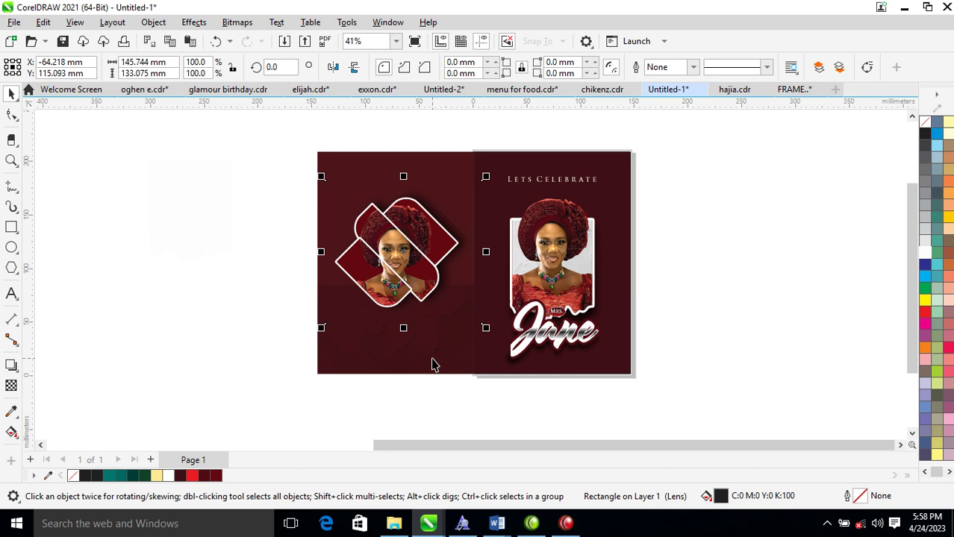
pyautogui.click(435, 365)
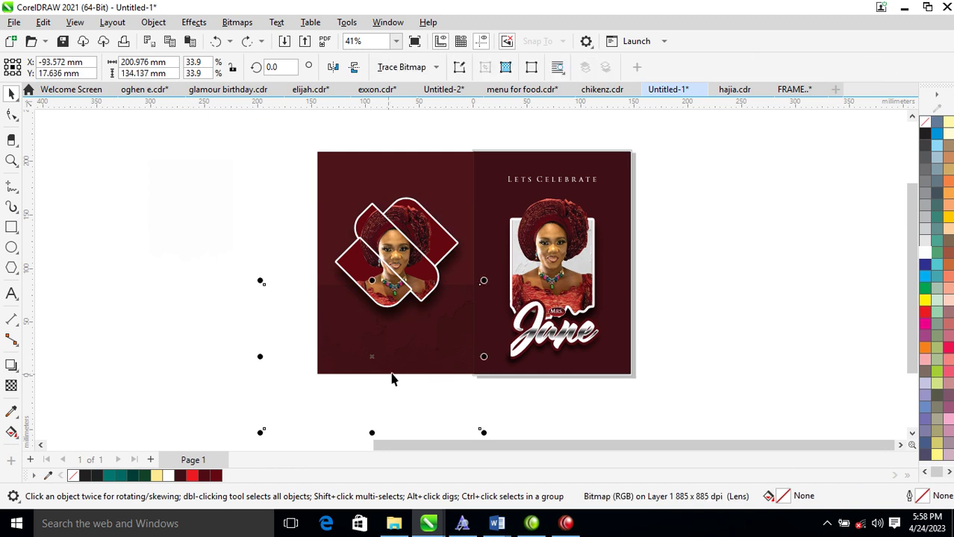
pyautogui.moveTo(374, 356); pyautogui.dragTo(408, 290)
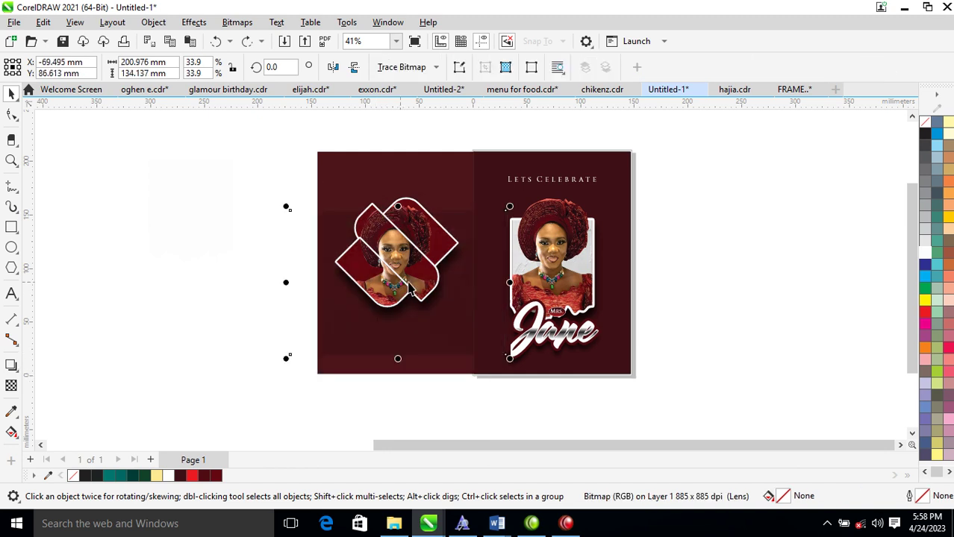
pyautogui.click(445, 347)
pyautogui.moveTo(512, 209); pyautogui.dragTo(488, 416)
pyautogui.press('Escape')
# Zoom in on the two pages, trying and undoing a move of the lens rectangle
pyautogui.click(459, 156)
pyautogui.click(706, 244)
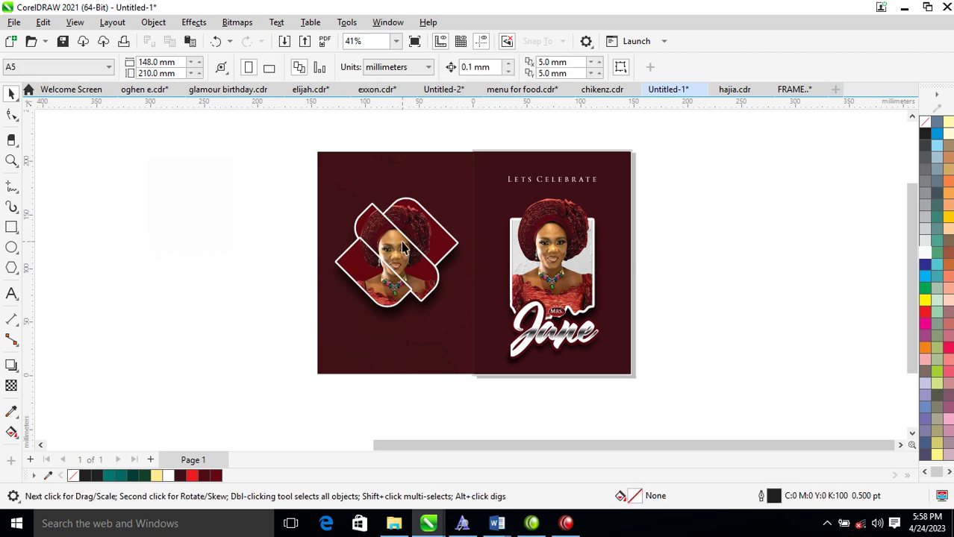
pyautogui.press('z')
pyautogui.moveTo(290, 143); pyautogui.dragTo(643, 377)
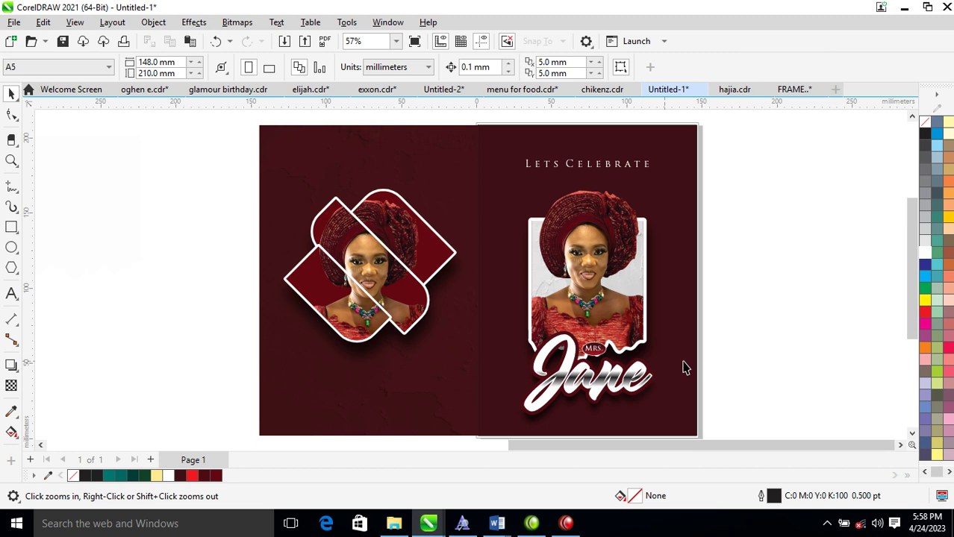
pyautogui.moveTo(443, 373); pyautogui.dragTo(843, 330)
pyautogui.hotkey('ctrl', 'z')
# Extract the front page frame's contents and clip the texture inside the front page
pyautogui.click(845, 383)
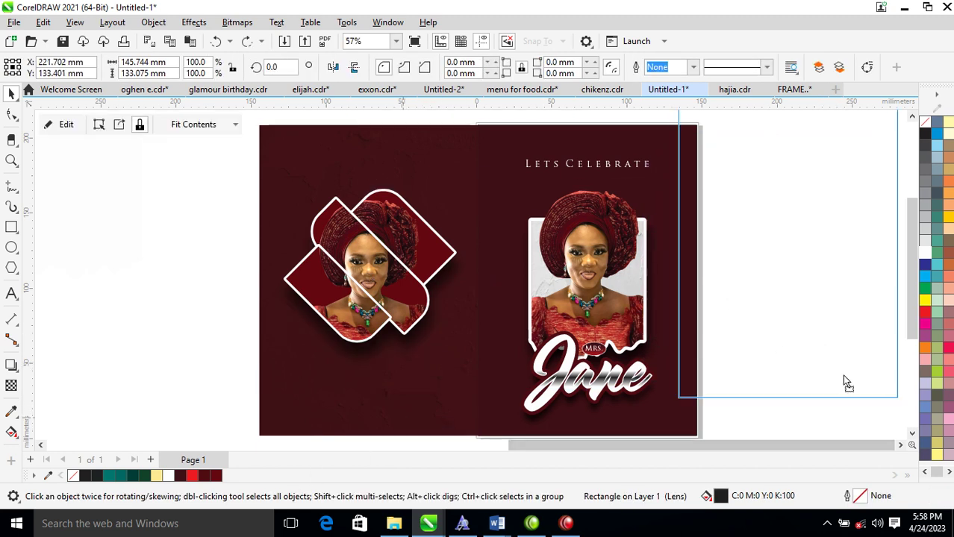
pyautogui.rightClick(862, 377)
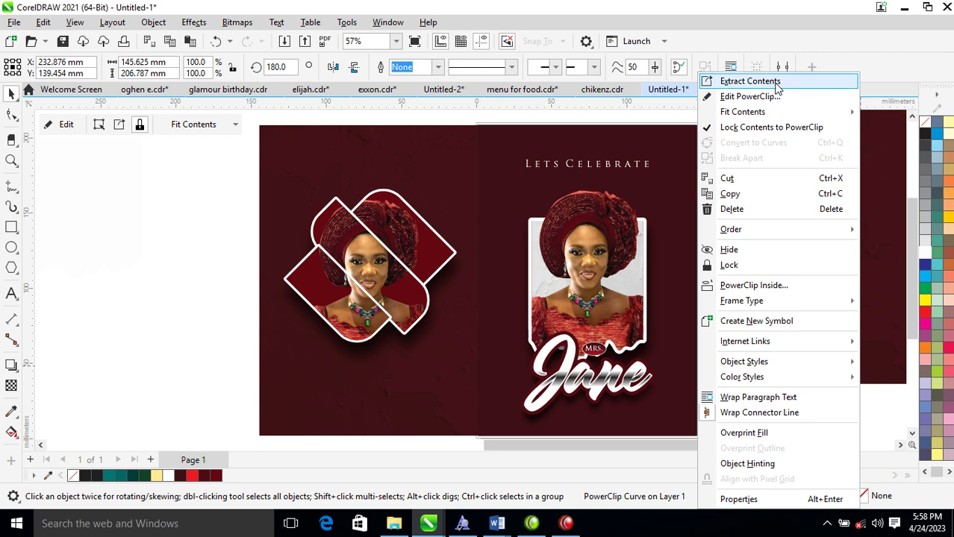
pyautogui.click(752, 81)
pyautogui.moveTo(800, 400); pyautogui.dragTo(672, 140)
pyautogui.click(741, 185)
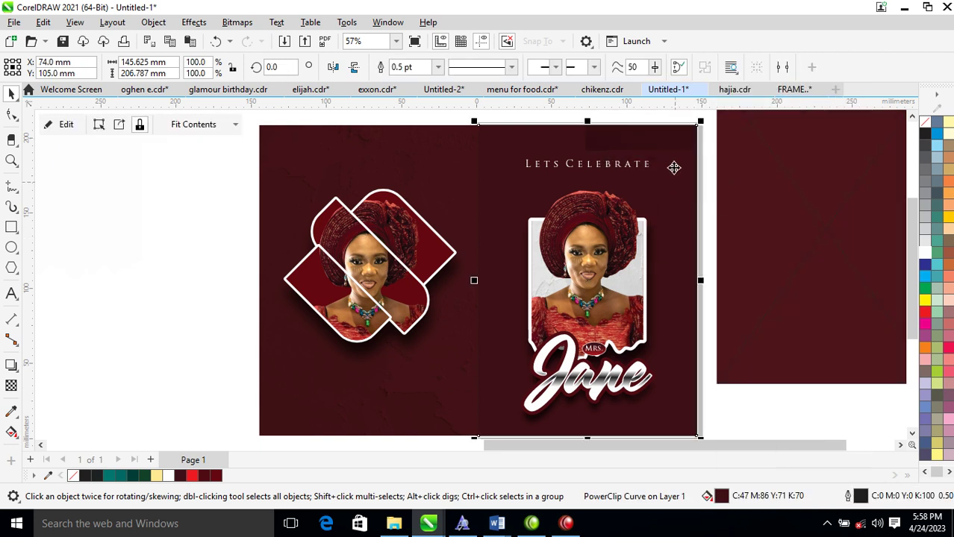
pyautogui.keyDown('ctrl'); pyautogui.click(671, 136); pyautogui.keyUp('ctrl')
pyautogui.moveTo(673, 134)
pyautogui.mouseDown()
pyautogui.moveTo(563, 441)
pyautogui.moveTo(611, 407)
pyautogui.mouseUp()
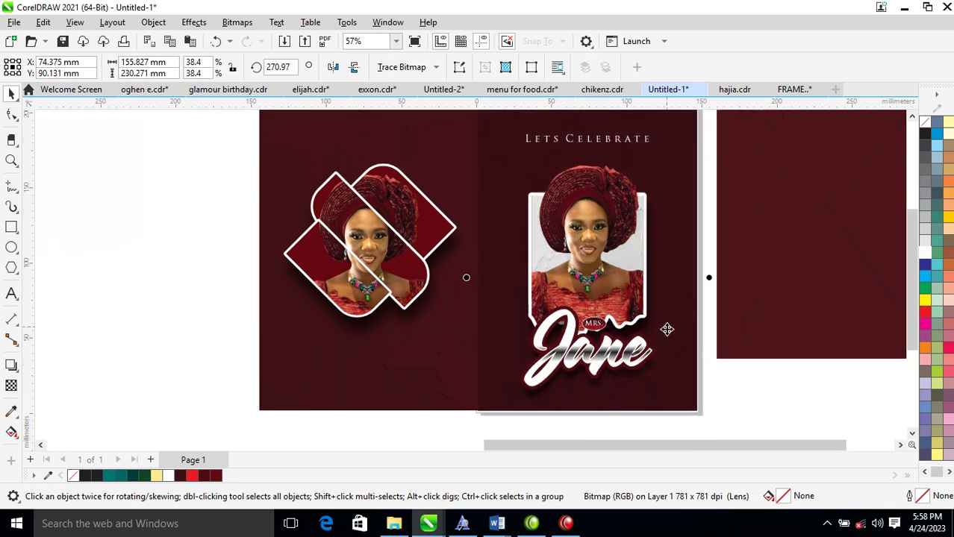